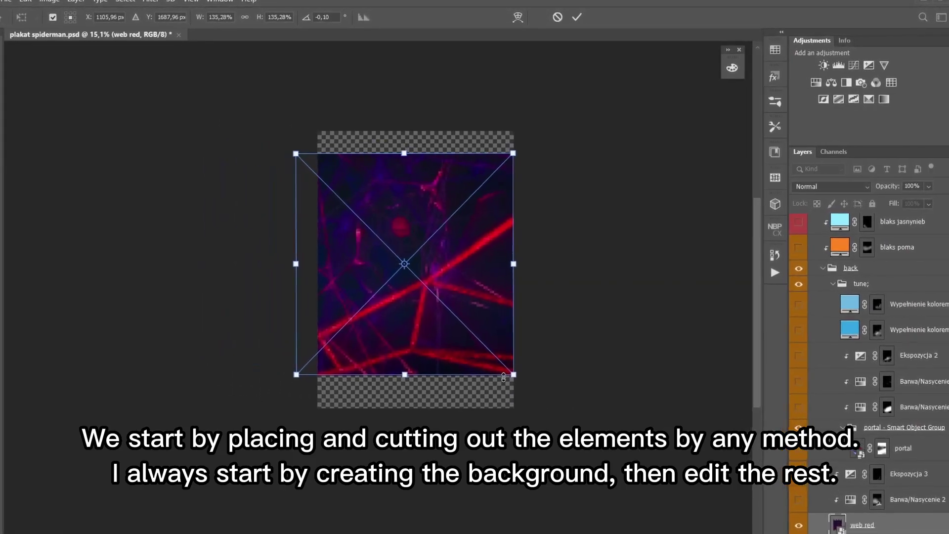
Enlarge and reposition the red web texture layer so it fills the poster canvas as the background.
{"action": "left_click_drag", "start_coordinate": [212, 75], "coordinate": [251, 115]}
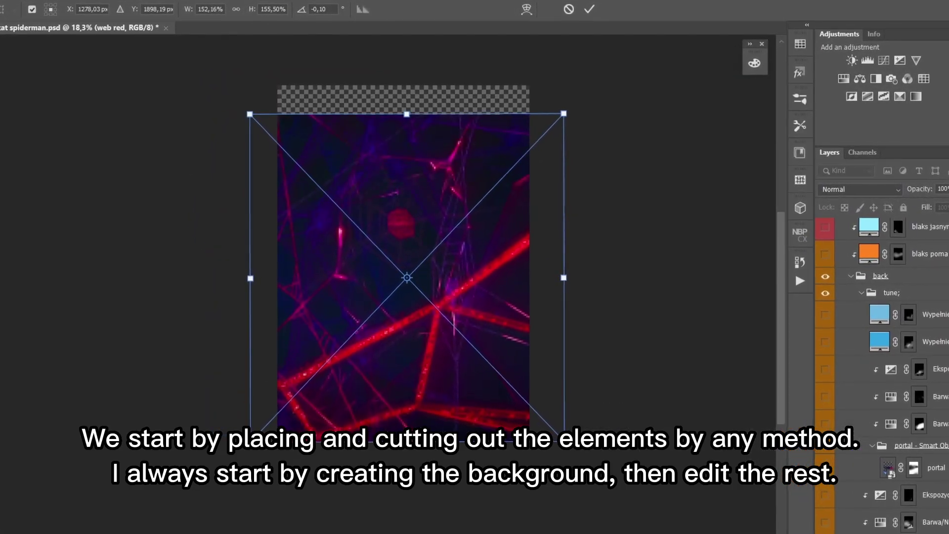
{"action": "left_click_drag", "start_coordinate": [561, 436], "coordinate": [567, 442]}
{"action": "left_click_drag", "start_coordinate": [485, 359], "coordinate": [479, 327]}
{"action": "left_click_drag", "start_coordinate": [556, 451], "coordinate": [609, 479]}
{"action": "mouse_move", "coordinate": [494, 399]}
{"action": "left_mouse_down"}
{"action": "mouse_move", "coordinate": [480, 405]}
{"action": "mouse_move", "coordinate": [485, 398]}
{"action": "left_mouse_up"}
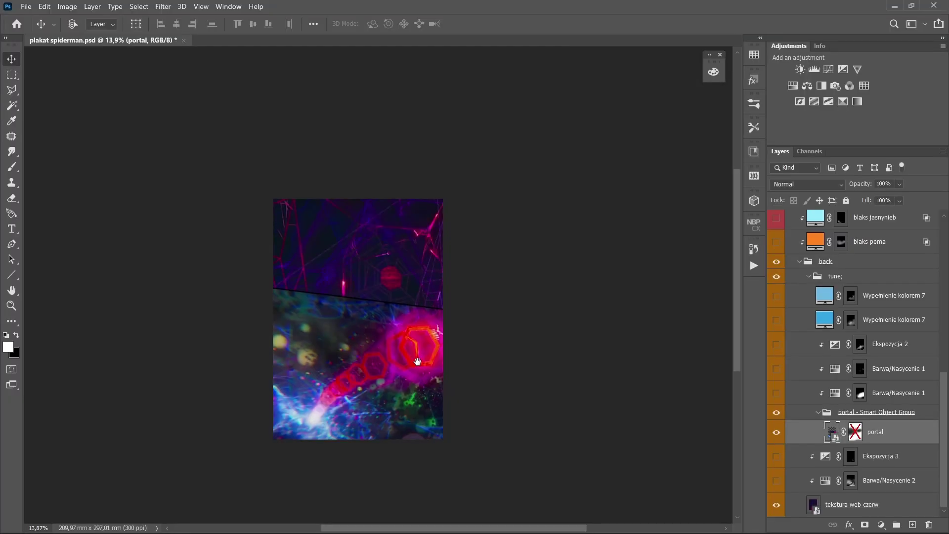
Blend the portal layer's dark tones into the web background by setting Blend If, This Layer, black range to 17 / 68.
{"action": "scroll", "coordinate": [435, 322], "scroll_direction": "up", "scroll_amount": 6}
{"action": "right_click", "coordinate": [889, 437]}
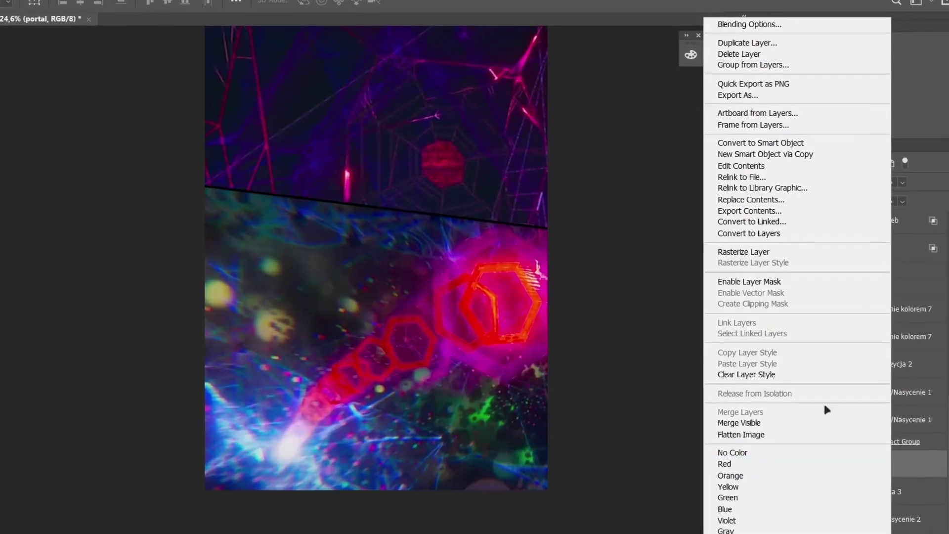
{"action": "left_click", "coordinate": [748, 19]}
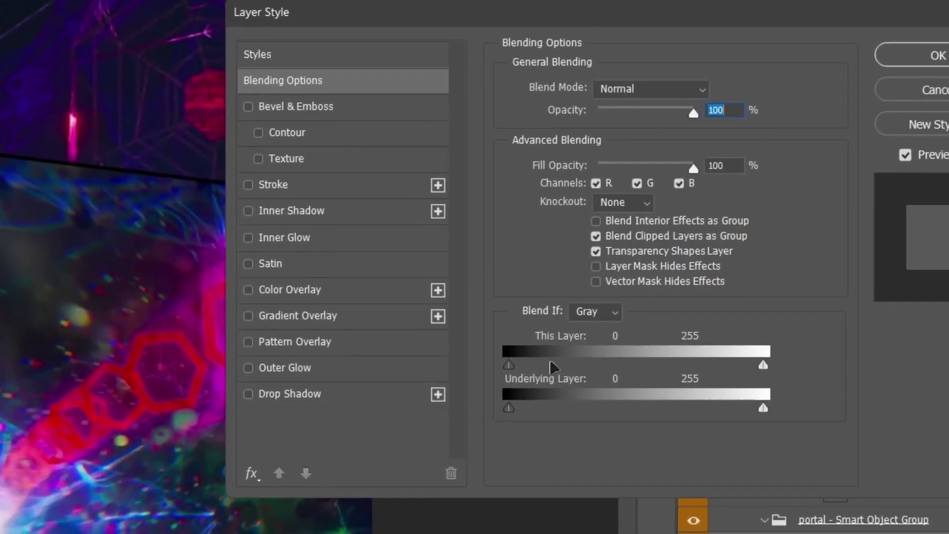
{"action": "left_click_drag", "start_coordinate": [350, 358], "coordinate": [373, 361]}
{"action": "mouse_move", "coordinate": [508, 368]}
{"action": "left_mouse_down"}
{"action": "mouse_move", "coordinate": [550, 371]}
{"action": "mouse_move", "coordinate": [504, 374]}
{"action": "left_mouse_up"}
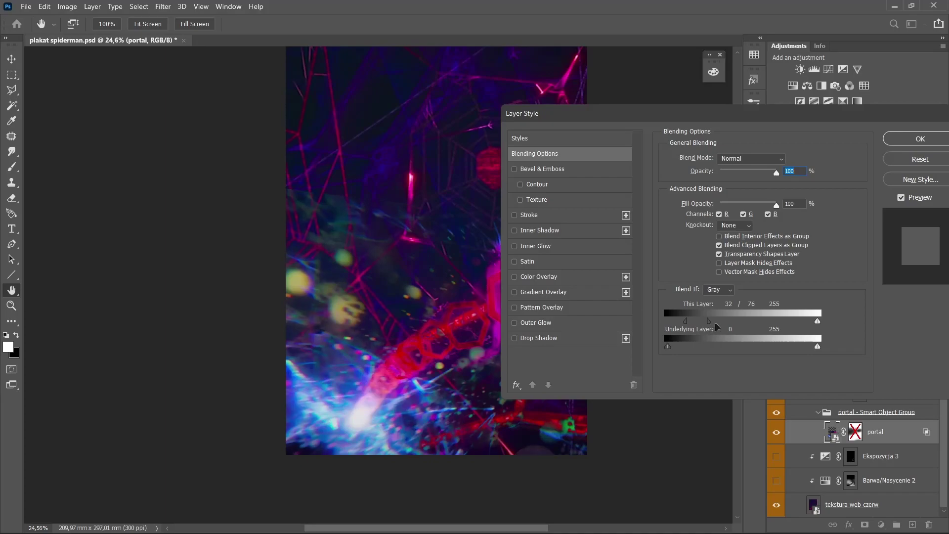
{"action": "left_click_drag", "start_coordinate": [717, 326], "coordinate": [717, 323]}
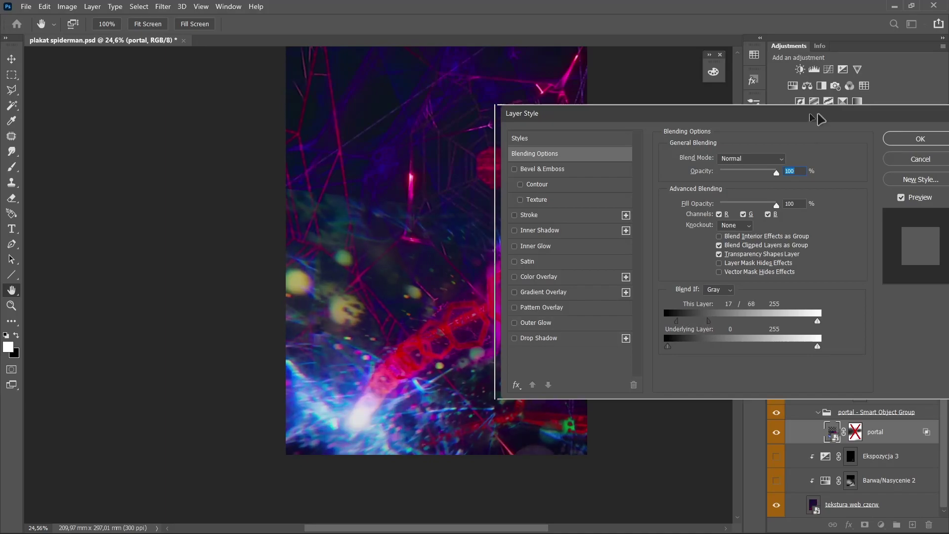
{"action": "key", "text": "Return"}
Enable the portal layer's mask and show the hidden adjustment and colour fill layers around it in the back group.
{"action": "left_click", "coordinate": [855, 433], "text": "shift"}
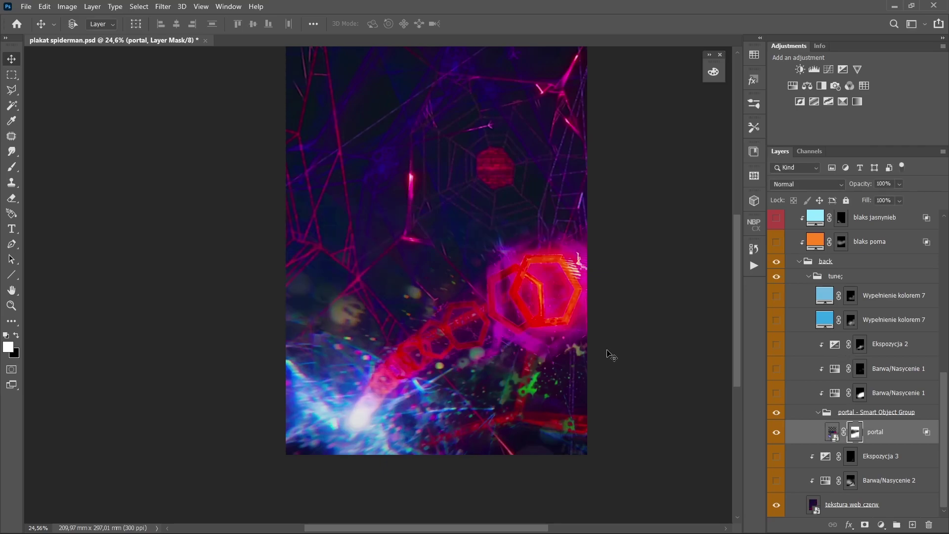
{"action": "left_click_drag", "start_coordinate": [416, 330], "coordinate": [625, 377]}
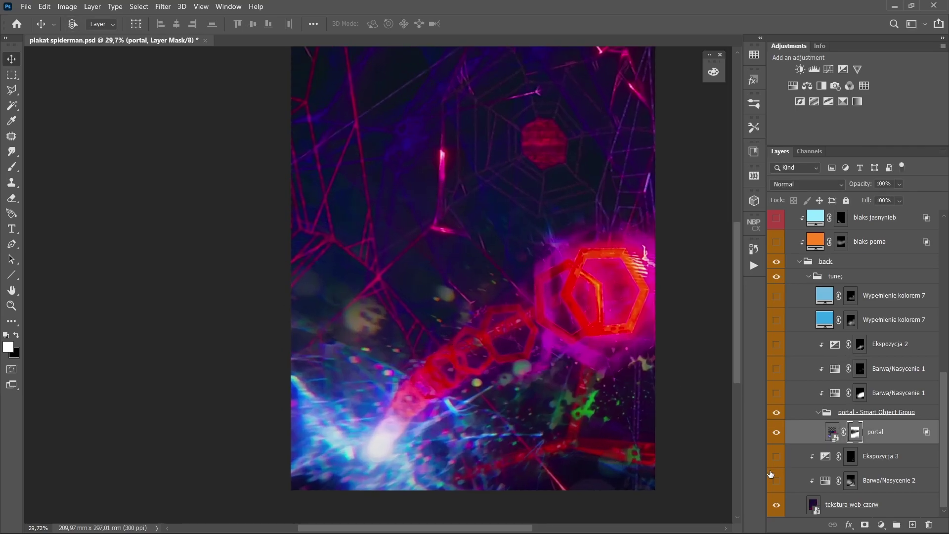
{"action": "scroll", "coordinate": [545, 321], "scroll_direction": "down", "scroll_amount": 2}
{"action": "left_click_drag", "start_coordinate": [785, 397], "coordinate": [775, 298]}
Set the blend mode of the uppermost light blue colour fill in the tune group to Linear Dodge (Add).
{"action": "left_click_drag", "start_coordinate": [535, 346], "coordinate": [474, 356]}
{"action": "left_click", "coordinate": [890, 295]}
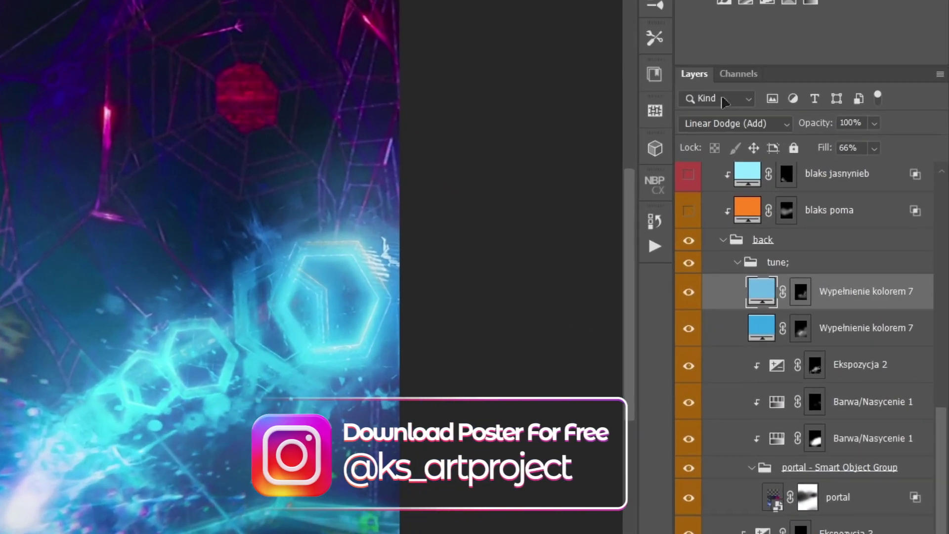
{"action": "left_click", "coordinate": [806, 184]}
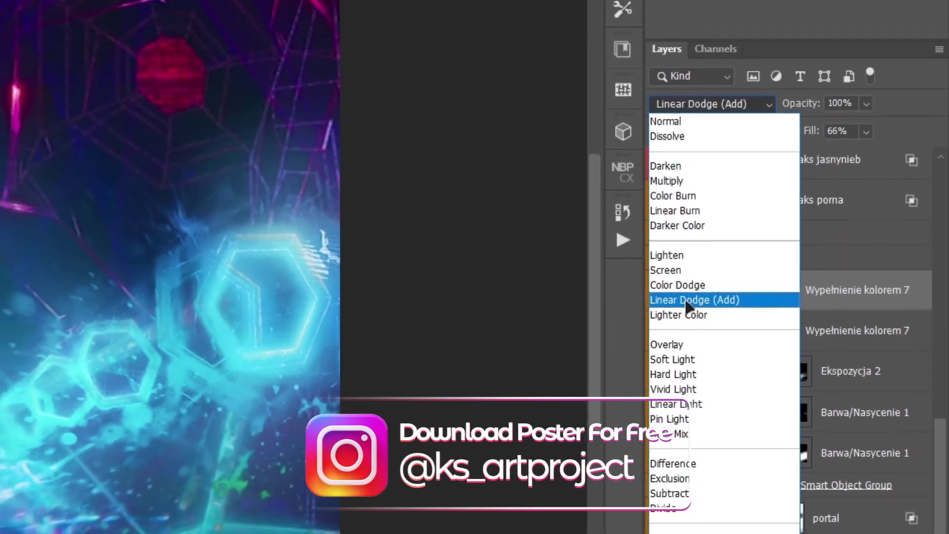
{"action": "left_click", "coordinate": [624, 303]}
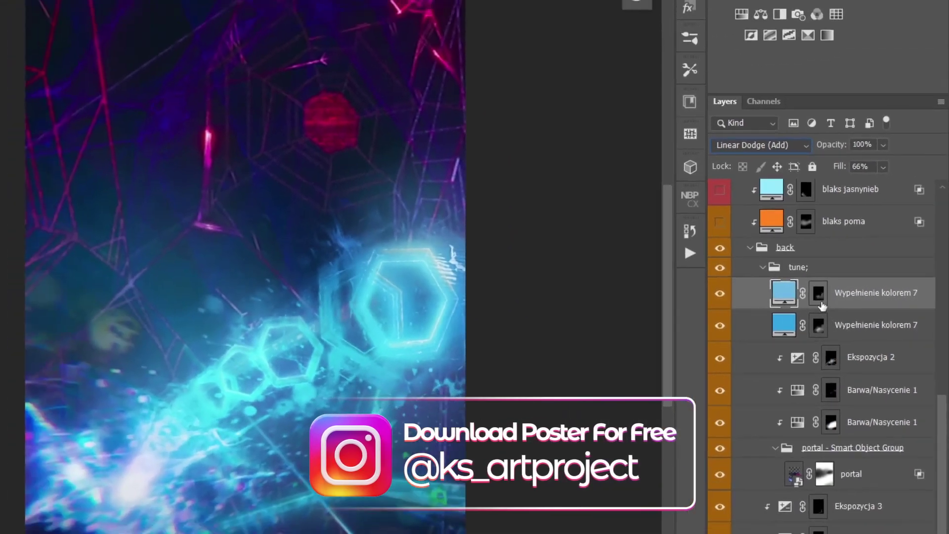
Inspect the light blue fill's mask and paint white glow around the portal hexagons with a brush at 20% opacity and 30% flow.
{"action": "left_click", "coordinate": [754, 291], "text": "alt"}
{"action": "left_click", "coordinate": [754, 291], "text": "alt"}
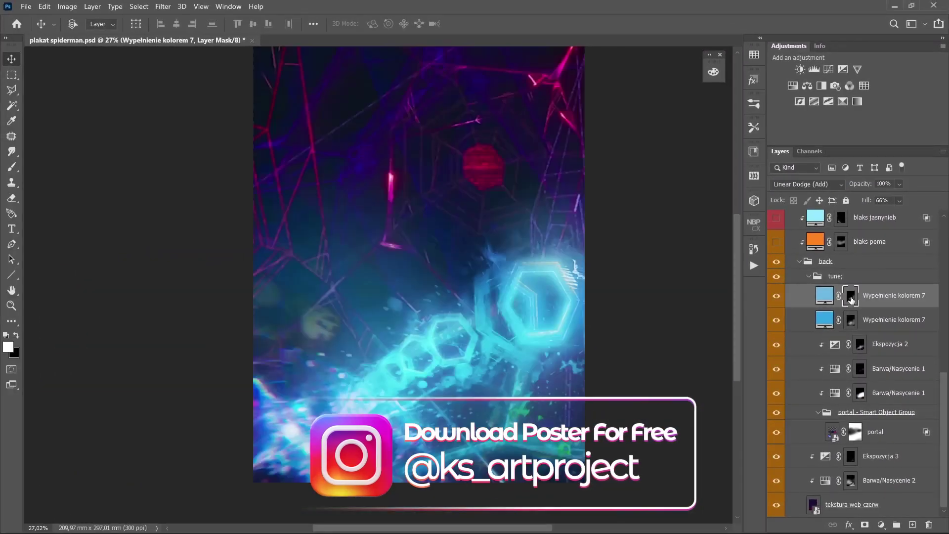
{"action": "left_click", "coordinate": [11, 167]}
{"action": "scroll", "coordinate": [547, 282], "scroll_direction": "up", "scroll_amount": 3}
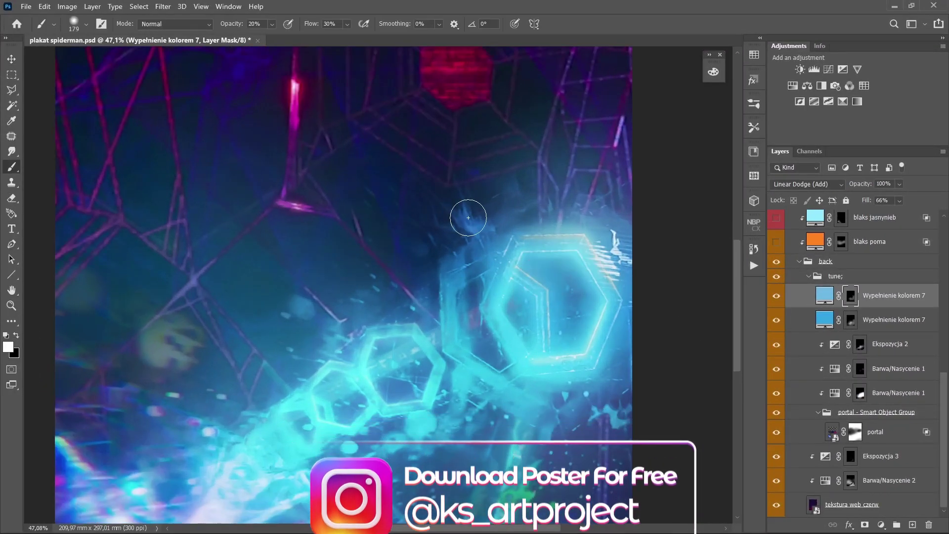
{"action": "left_click_drag", "start_coordinate": [506, 248], "coordinate": [494, 312]}
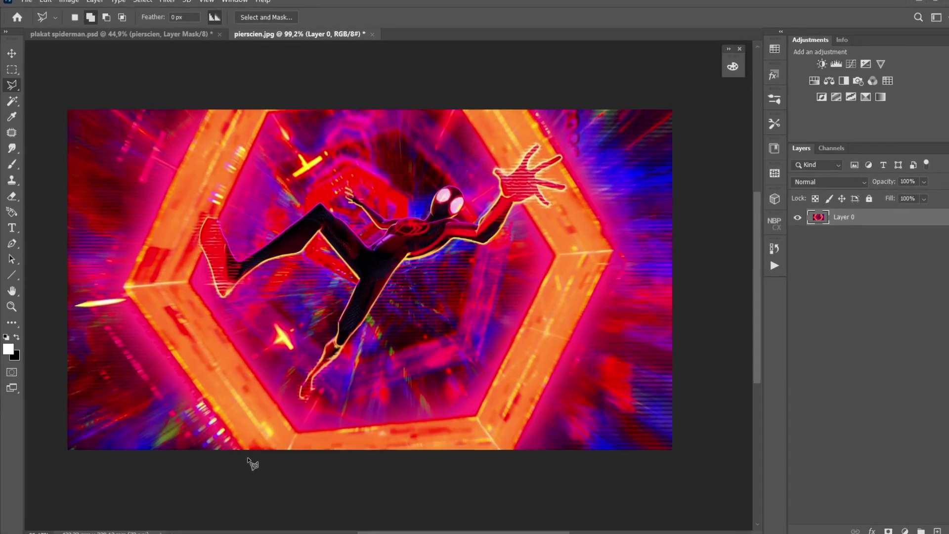
Select the orange hexagon ring in pierscien.jpg with the Polygonal Lasso, subtract its interior and copy the ring to a new layer.
{"action": "left_click", "coordinate": [247, 462]}
{"action": "left_click", "coordinate": [125, 289]}
{"action": "left_click", "coordinate": [236, 81]}
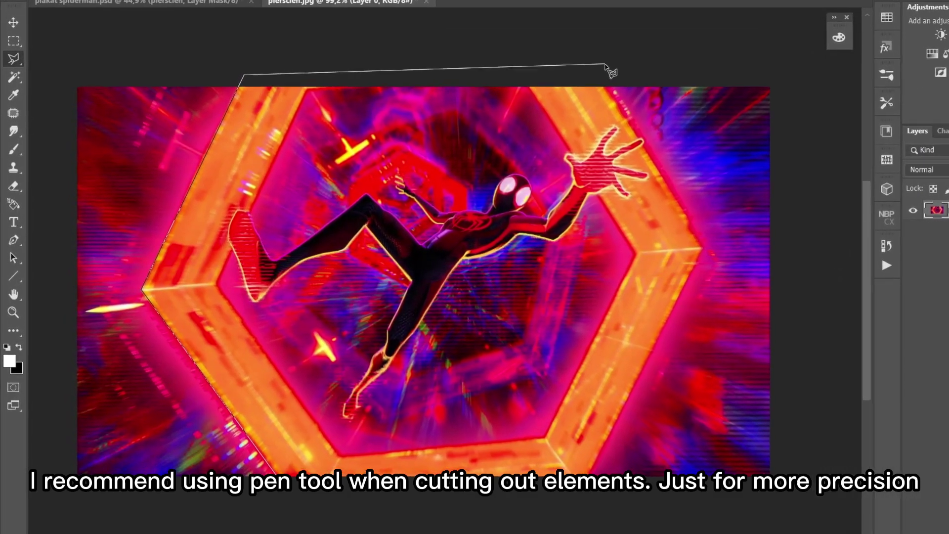
{"action": "left_click", "coordinate": [585, 71]}
{"action": "left_click", "coordinate": [678, 248]}
{"action": "left_click", "coordinate": [564, 483]}
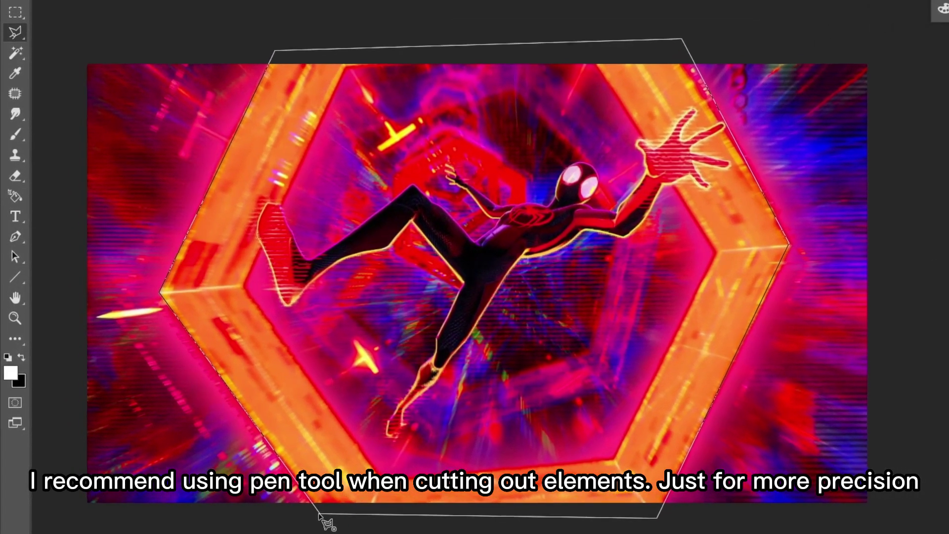
{"action": "left_click", "coordinate": [311, 505]}
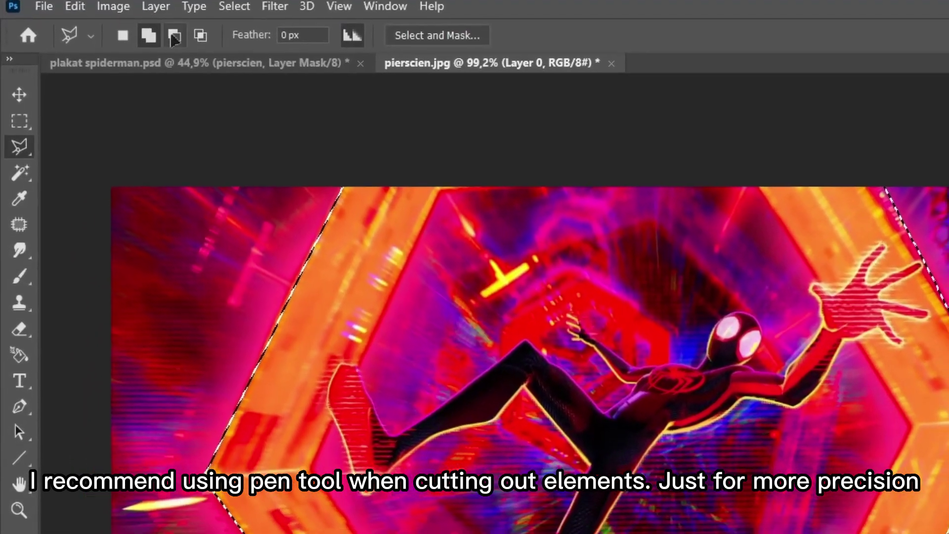
{"action": "left_click", "coordinate": [174, 35]}
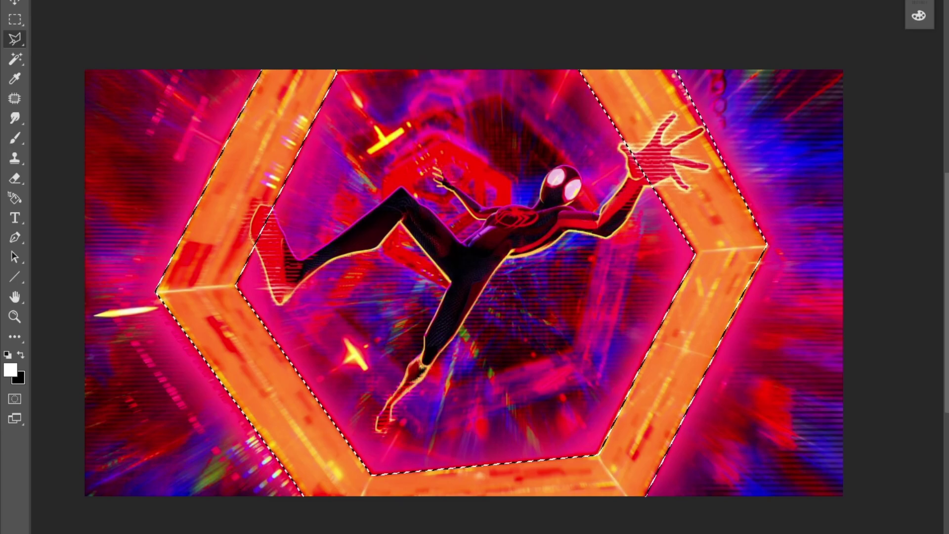
{"action": "key", "text": "ctrl+j"}
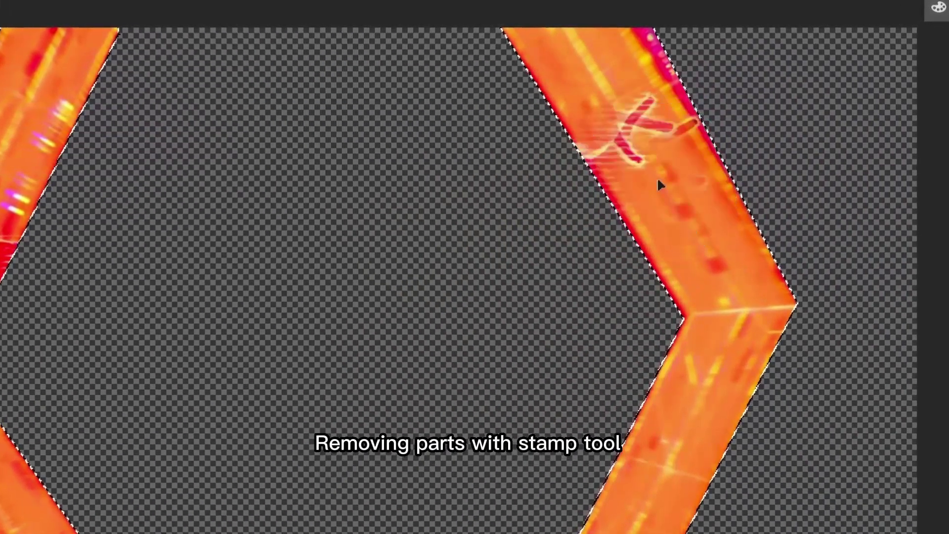
Remove the hand remnants from the cut-out ring by cloning nearby clean orange areas with the Clone Stamp.
{"action": "left_click", "coordinate": [602, 88], "text": "alt"}
{"action": "left_click", "coordinate": [624, 124]}
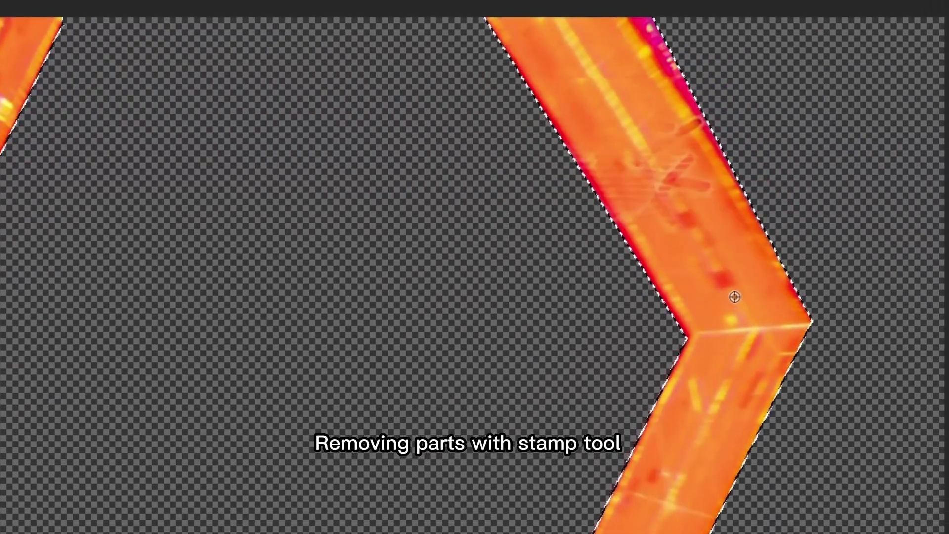
{"action": "left_click", "coordinate": [735, 297], "text": "alt"}
{"action": "left_click", "coordinate": [787, 293], "text": "alt"}
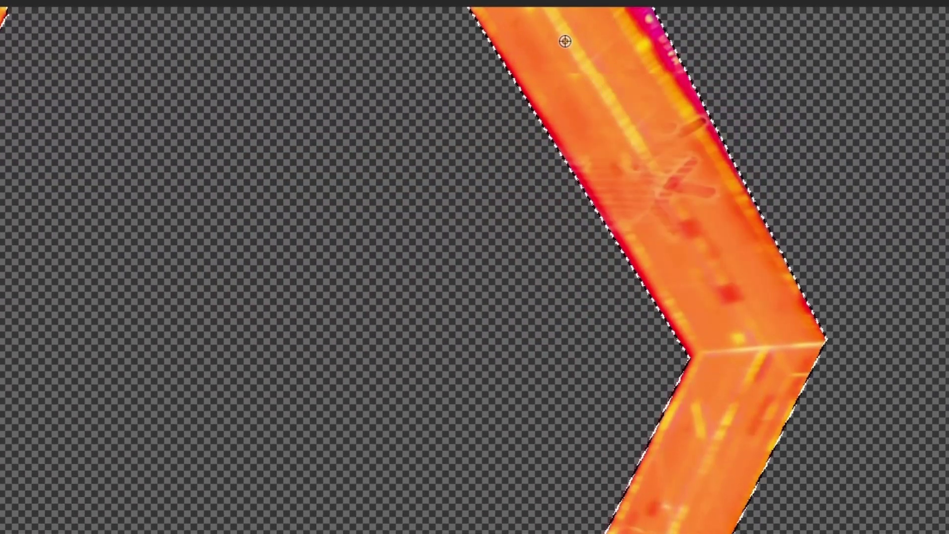
{"action": "left_click", "coordinate": [565, 42], "text": "alt"}
{"action": "left_click", "coordinate": [643, 157]}
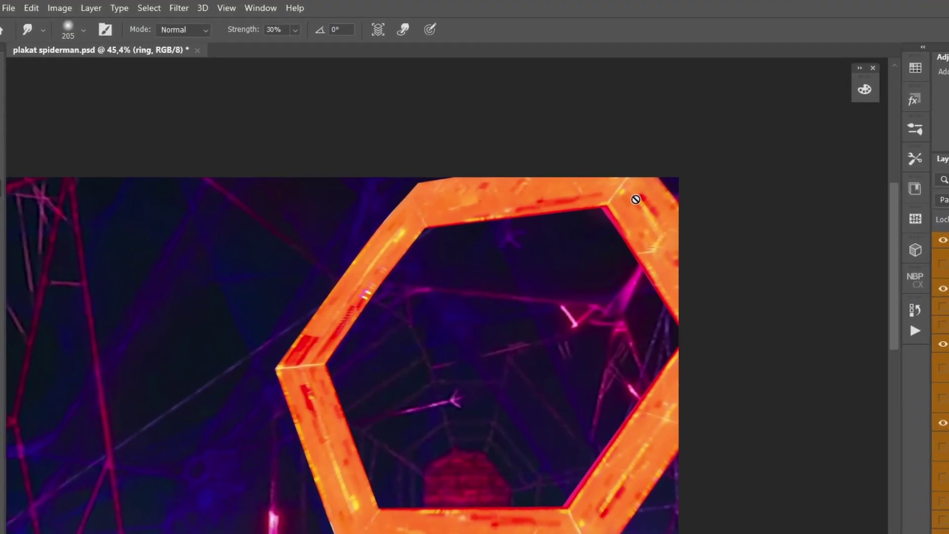
Hide the Adjustments panel and show it again.
{"action": "left_click", "coordinate": [261, 8]}
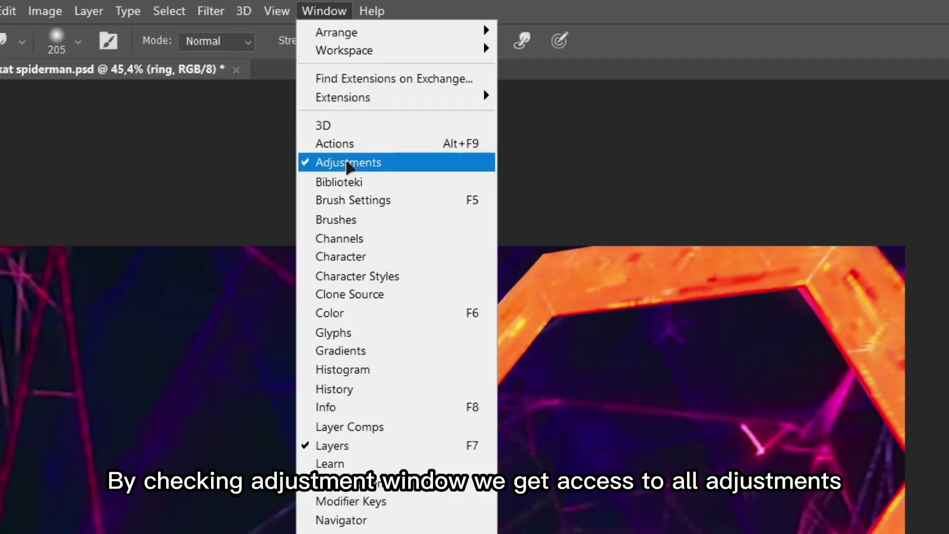
{"action": "left_click", "coordinate": [324, 11]}
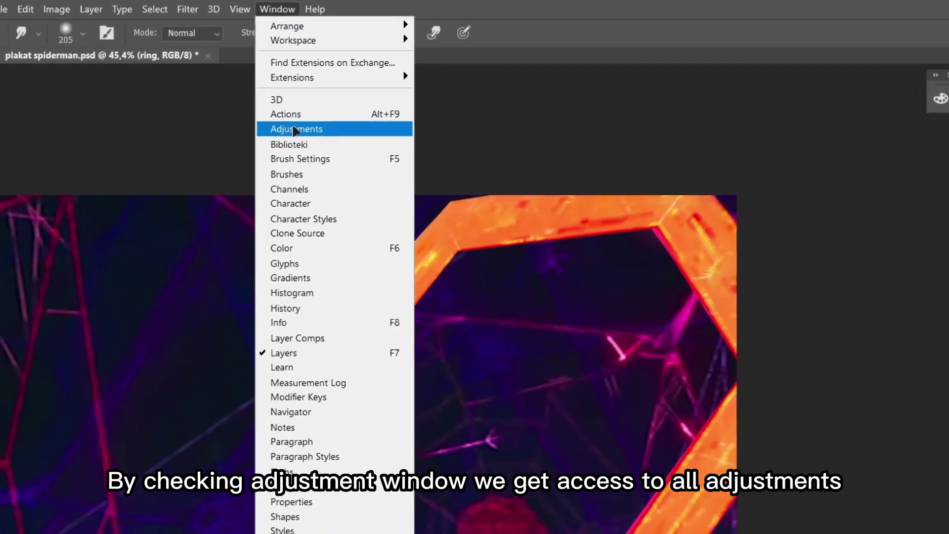
{"action": "left_click", "coordinate": [369, 158]}
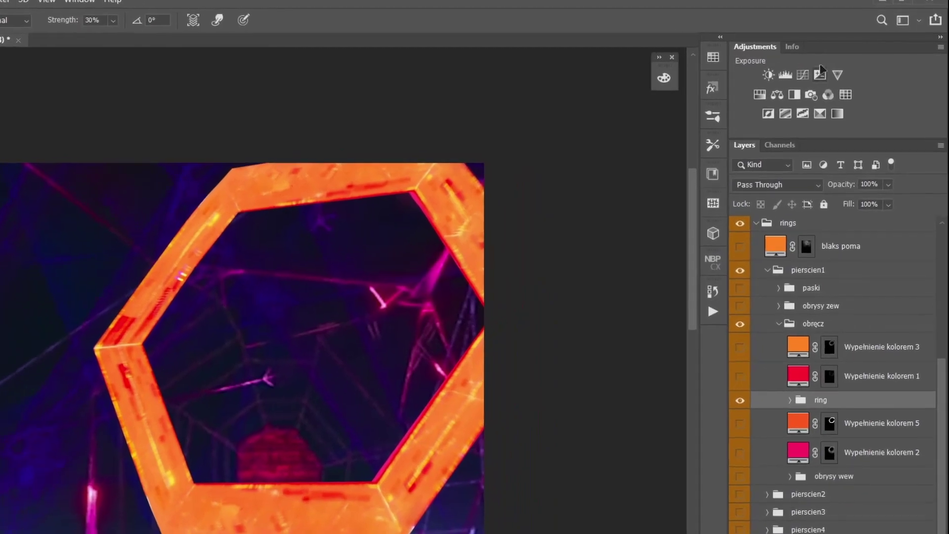
Add an Exposure adjustment clipped to the ring group with exposure +1,7 and offset +0,0425, and invert its mask.
{"action": "left_click", "coordinate": [811, 78]}
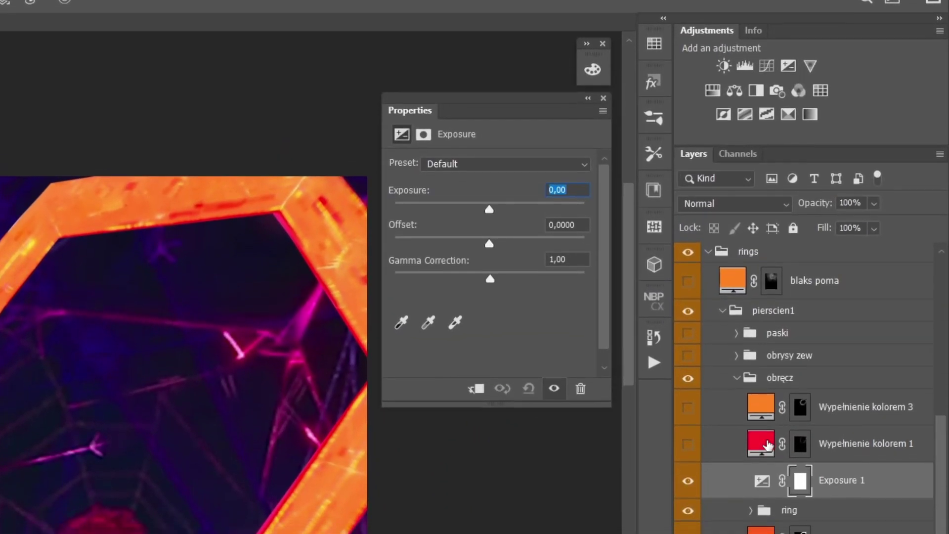
{"action": "left_click", "coordinate": [477, 372]}
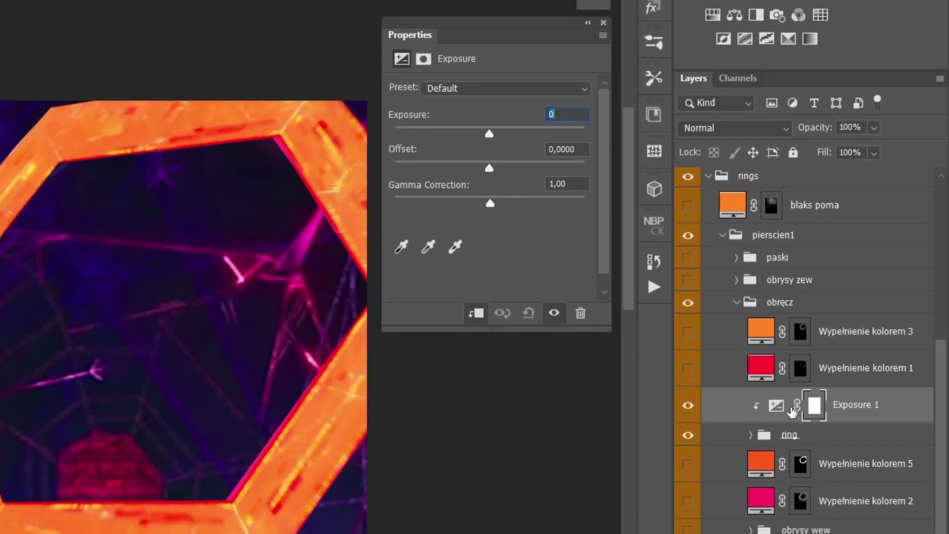
{"action": "left_click_drag", "start_coordinate": [488, 129], "coordinate": [516, 147]}
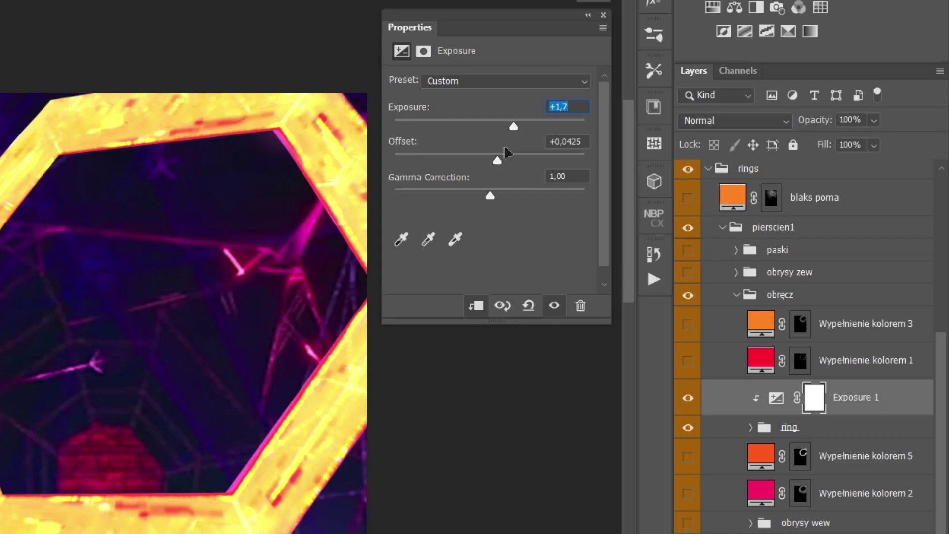
{"action": "left_click", "coordinate": [814, 401]}
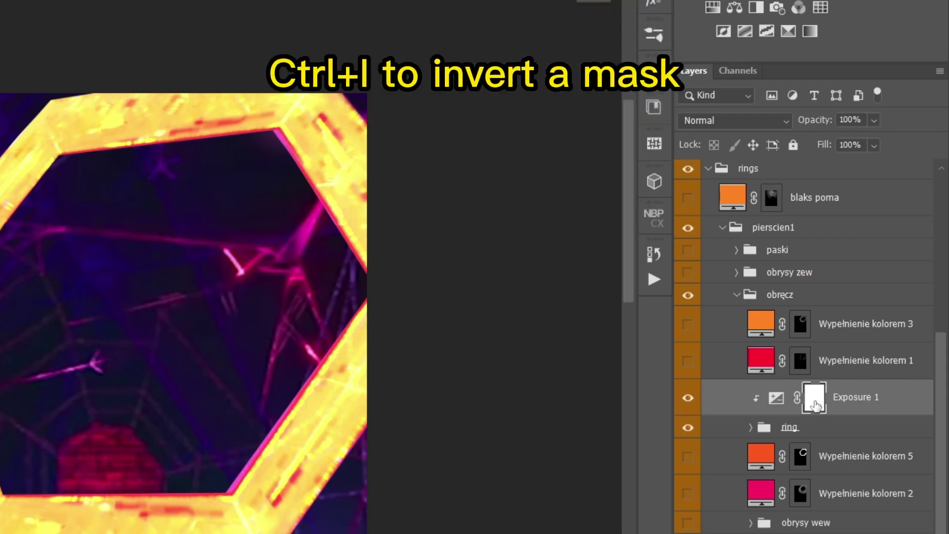
{"action": "key", "text": "ctrl+i"}
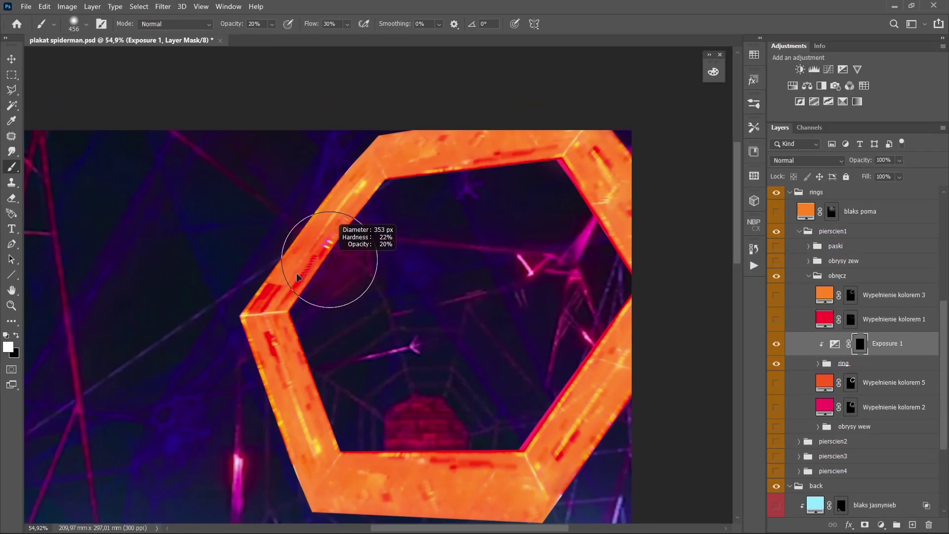
Paint highlights along the ring's inner edges on the Exposure mask with a soft white brush at 27% opacity and 40% flow.
{"action": "mouse_move", "coordinate": [299, 278]}
{"action": "left_mouse_down"}
{"action": "mouse_move", "coordinate": [268, 281]}
{"action": "mouse_move", "coordinate": [309, 275]}
{"action": "left_mouse_up"}
{"action": "left_click_drag", "start_coordinate": [212, 29], "coordinate": [217, 31]}
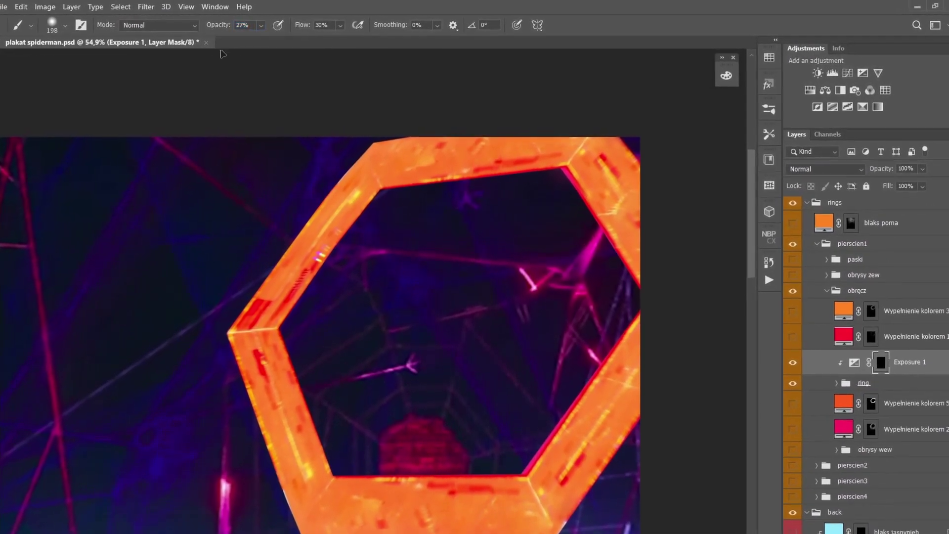
{"action": "left_click_drag", "start_coordinate": [337, 251], "coordinate": [365, 210]}
{"action": "left_click_drag", "start_coordinate": [371, 202], "coordinate": [381, 202]}
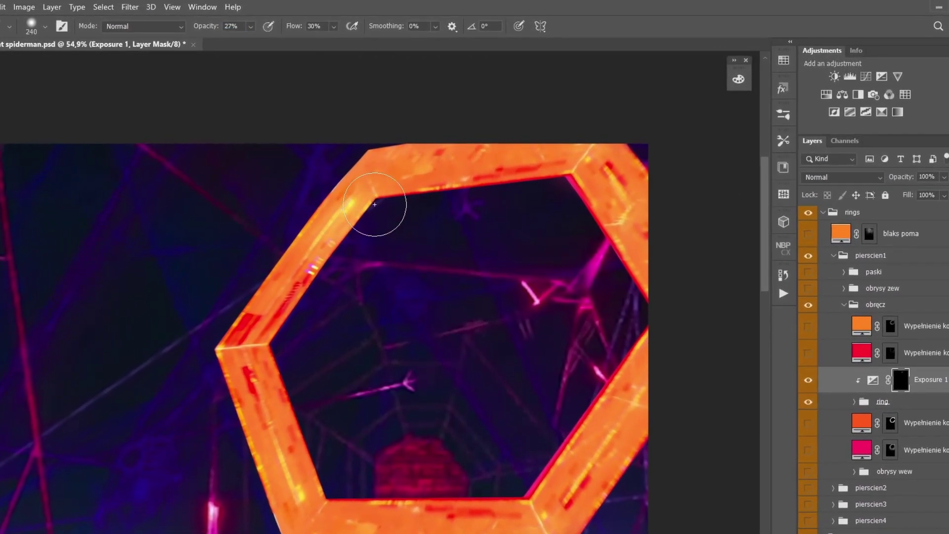
{"action": "left_click_drag", "start_coordinate": [292, 28], "coordinate": [298, 31]}
{"action": "left_click_drag", "start_coordinate": [354, 207], "coordinate": [267, 332]}
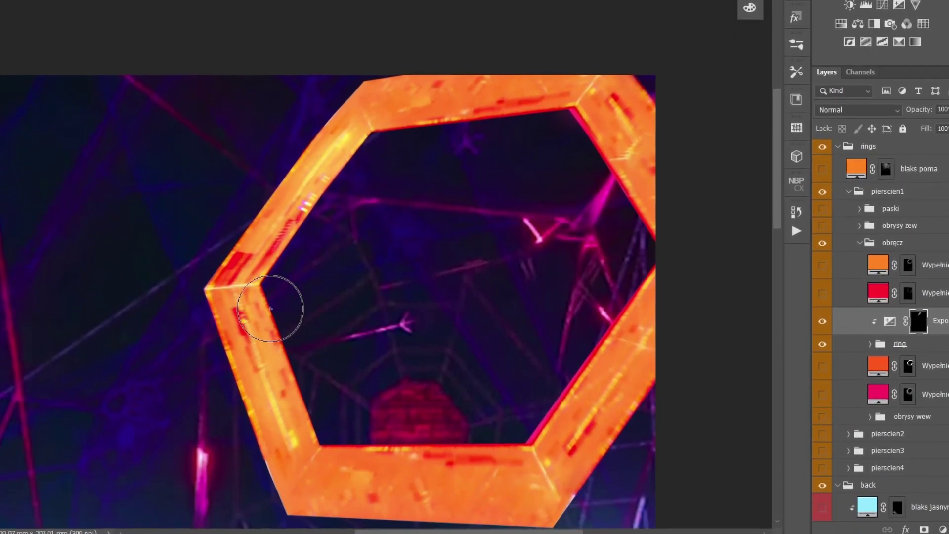
{"action": "mouse_move", "coordinate": [392, 474]}
{"action": "left_mouse_down"}
{"action": "mouse_move", "coordinate": [509, 494]}
{"action": "mouse_move", "coordinate": [361, 495]}
{"action": "left_mouse_up"}
{"action": "left_click_drag", "start_coordinate": [355, 456], "coordinate": [365, 455]}
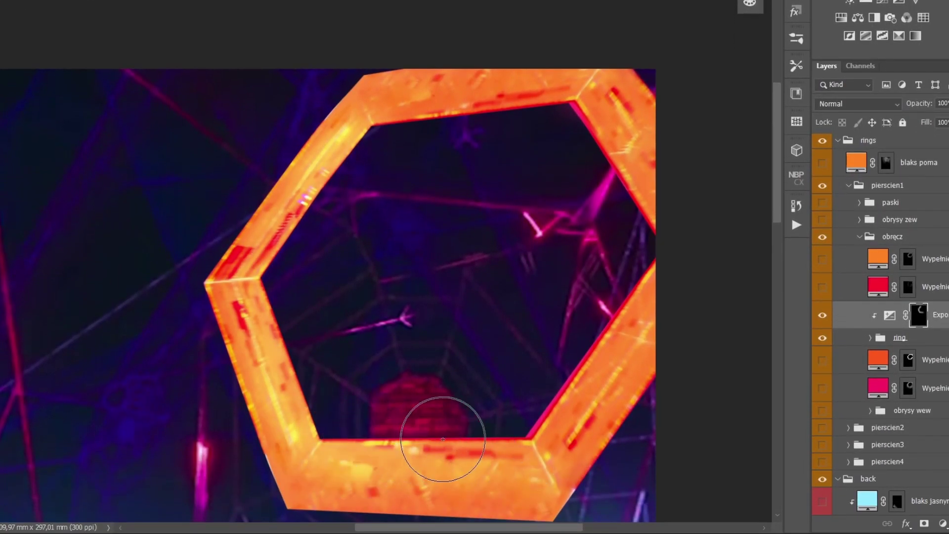
{"action": "mouse_move", "coordinate": [592, 380]}
{"action": "left_mouse_down"}
{"action": "mouse_move", "coordinate": [635, 265]}
{"action": "mouse_move", "coordinate": [563, 124]}
{"action": "left_mouse_up"}
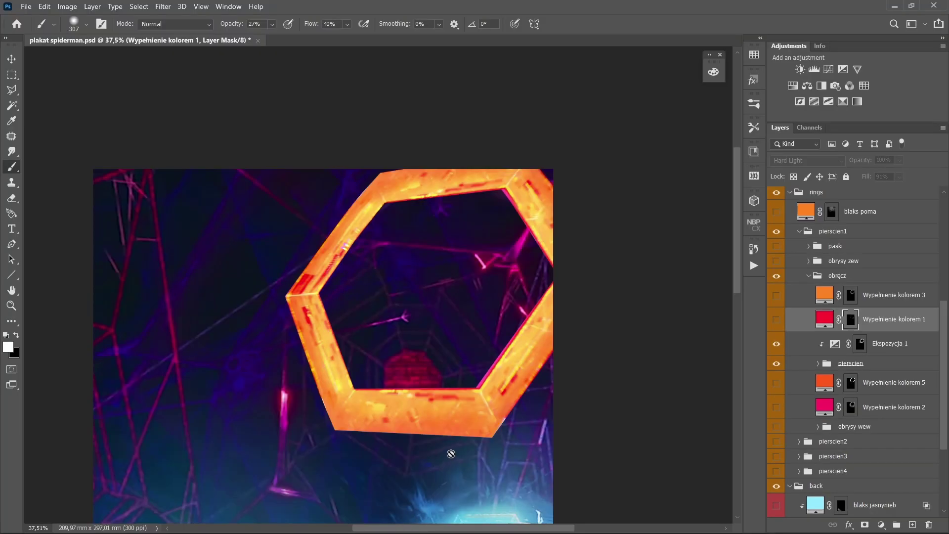
Show the red fill layer Wypełnienie kolorem 1 above the ring and inspect its layer mask.
{"action": "left_click", "coordinate": [777, 322]}
{"action": "left_click", "coordinate": [851, 319], "text": "alt"}
{"action": "left_click", "coordinate": [851, 319], "text": "alt"}
{"action": "left_click", "coordinate": [777, 321]}
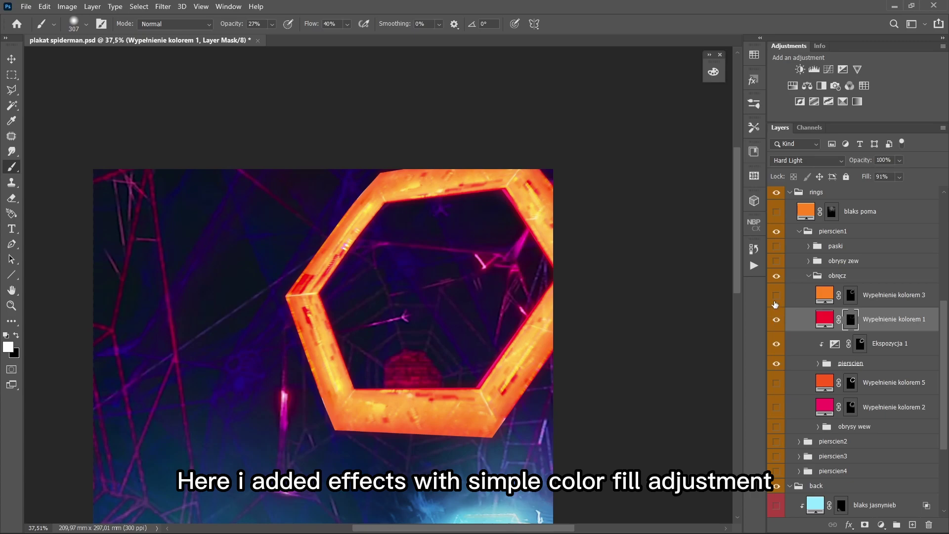
Show the orange fill layer Wypełnienie kolorem 3 and examine its blend mode and layer mask.
{"action": "left_click", "coordinate": [776, 295]}
{"action": "left_click", "coordinate": [776, 295]}
{"action": "left_click", "coordinate": [776, 296]}
{"action": "left_click", "coordinate": [884, 295]}
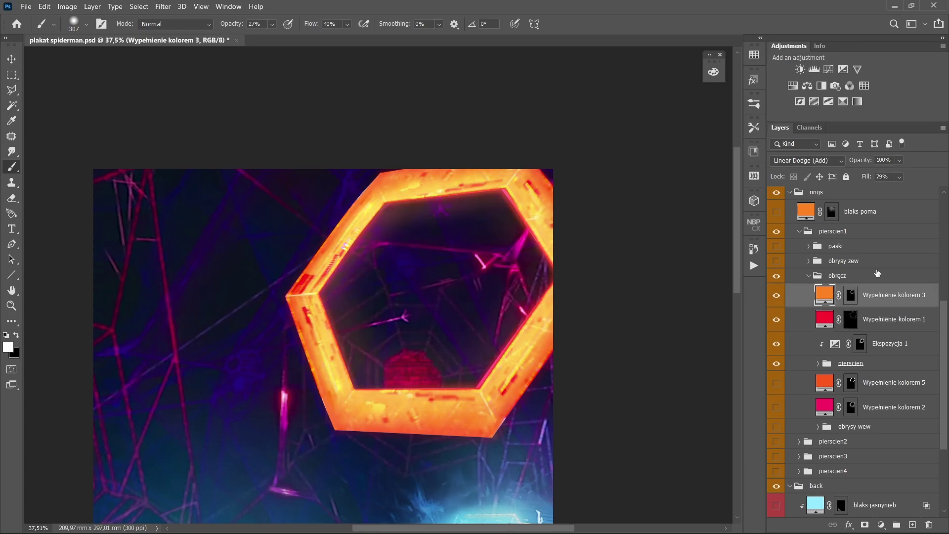
{"action": "left_click", "coordinate": [819, 162]}
{"action": "left_click", "coordinate": [805, 275]}
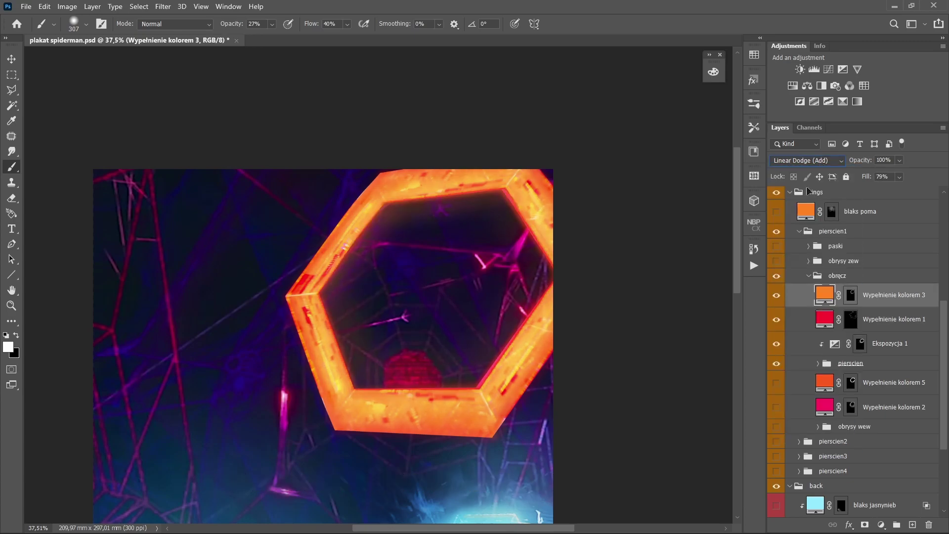
{"action": "left_click", "coordinate": [849, 296], "text": "alt"}
{"action": "left_click", "coordinate": [850, 296], "text": "alt"}
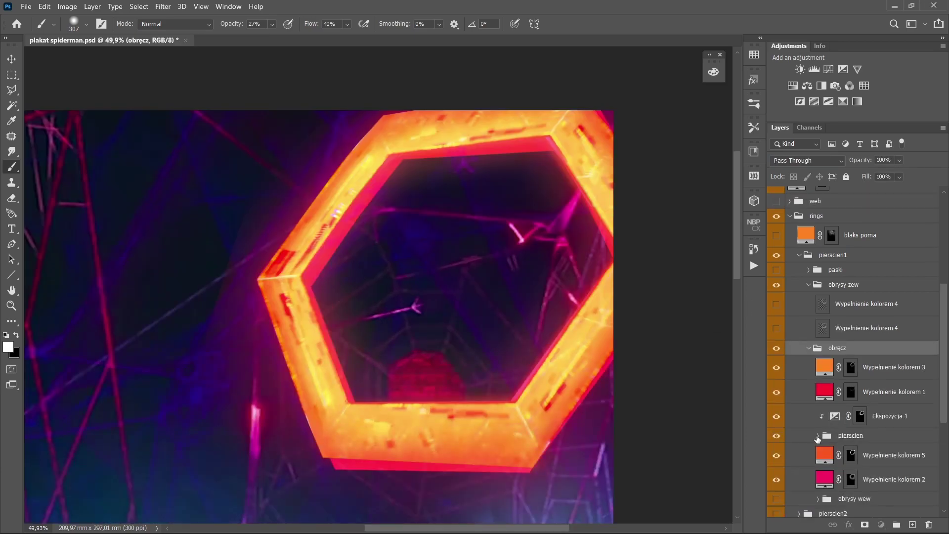
Load the ring's shape as a selection and fill it with a new Solid Color layer in 808080 above the obręcz group.
{"action": "left_click", "coordinate": [817, 437]}
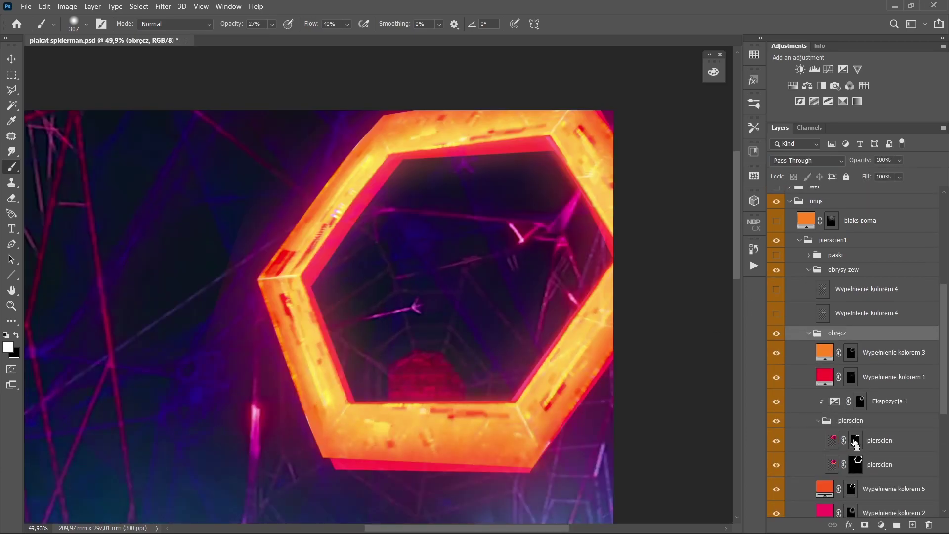
{"action": "left_click", "coordinate": [834, 439], "text": "ctrl"}
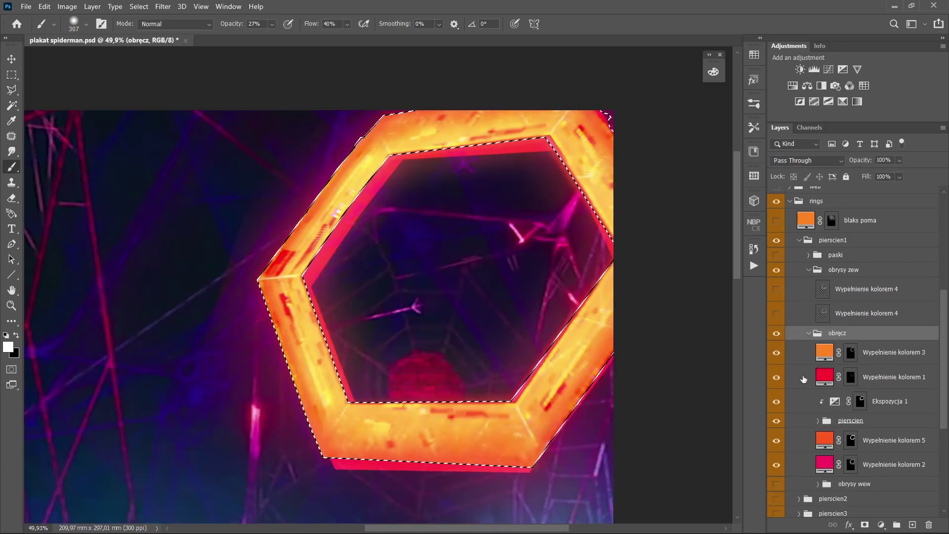
{"action": "left_click", "coordinate": [809, 333]}
{"action": "scroll", "coordinate": [454, 119], "scroll_direction": "up", "scroll_amount": 1}
{"action": "key", "text": "l"}
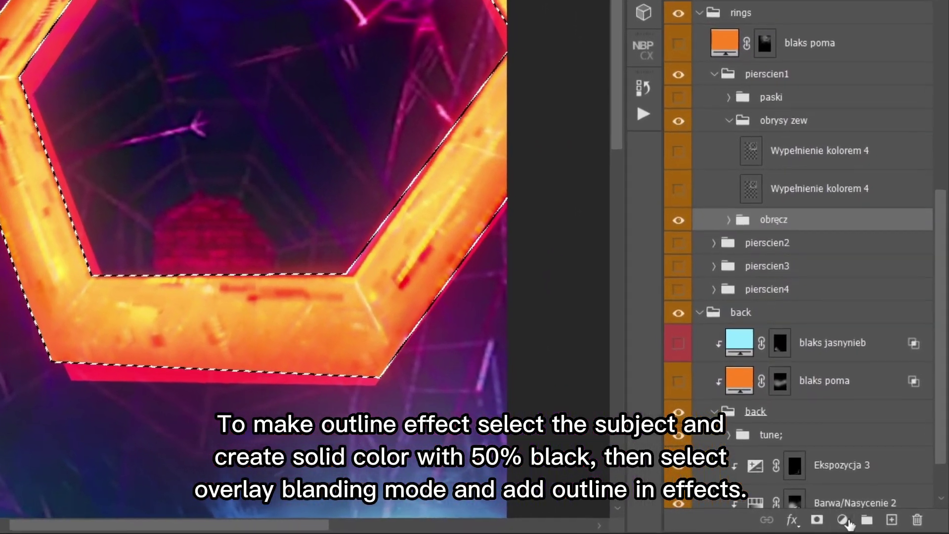
{"action": "left_click", "coordinate": [849, 523]}
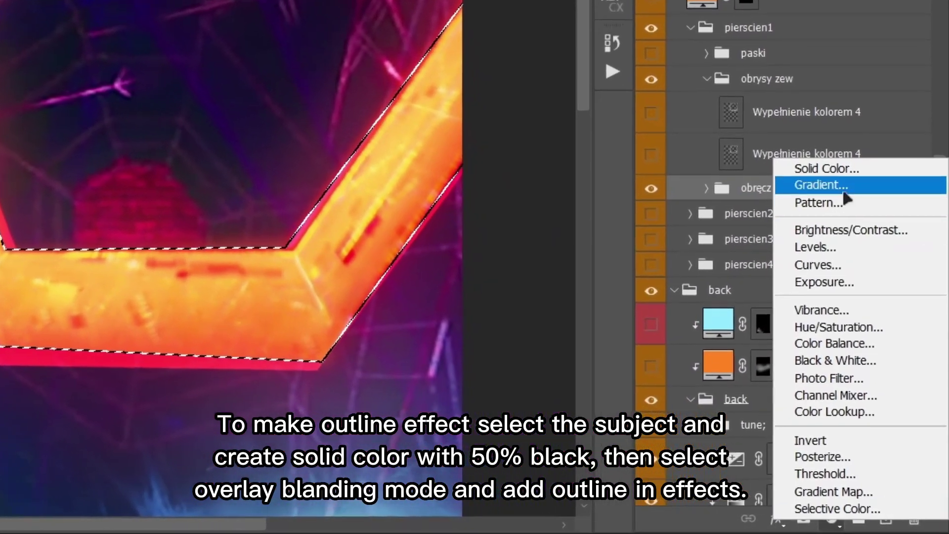
{"action": "left_click", "coordinate": [796, 192]}
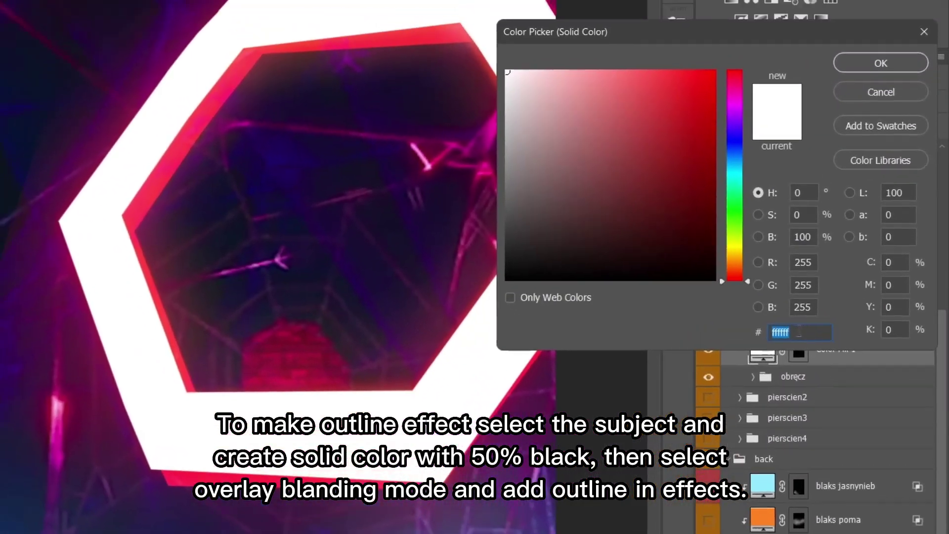
{"action": "type", "text": "808080"}
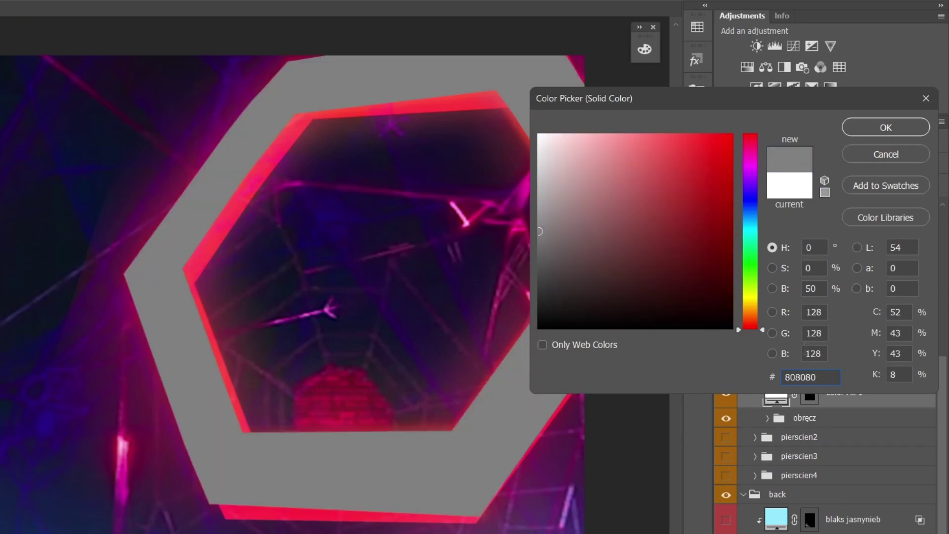
{"action": "left_click", "coordinate": [897, 128]}
Add a thin white Stroke effect to the gray ring fill and set the layer's blend mode to Overlay.
{"action": "right_click", "coordinate": [852, 392]}
{"action": "left_click", "coordinate": [712, 34]}
{"action": "left_click_drag", "start_coordinate": [558, 92], "coordinate": [558, 91]}
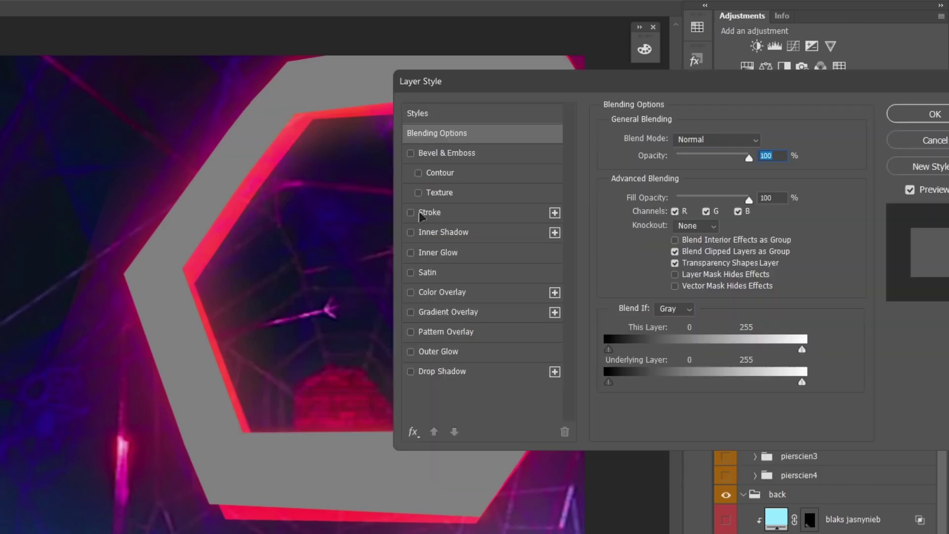
{"action": "left_click", "coordinate": [487, 218]}
{"action": "left_click_drag", "start_coordinate": [662, 140], "coordinate": [668, 148]}
{"action": "left_click", "coordinate": [678, 181]}
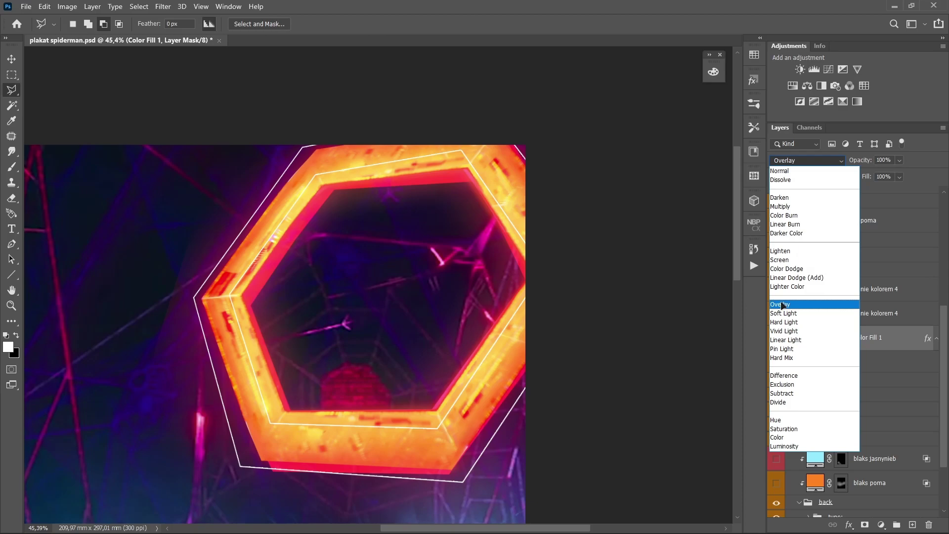
{"action": "left_click", "coordinate": [783, 305]}
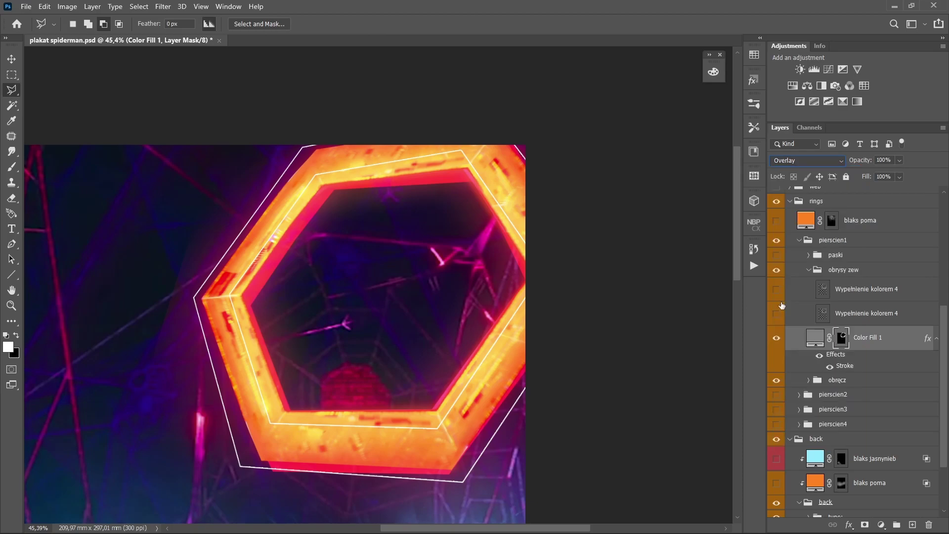
Rasterize the outlined ring fill layer, convert it to a smart object and rasterize that as well.
{"action": "right_click", "coordinate": [886, 340]}
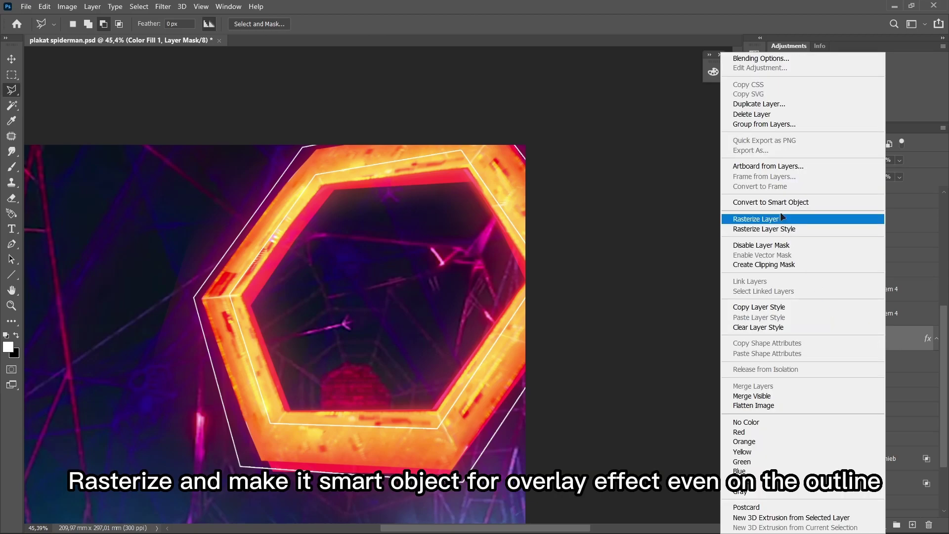
{"action": "left_click", "coordinate": [775, 220]}
{"action": "right_click", "coordinate": [864, 346]}
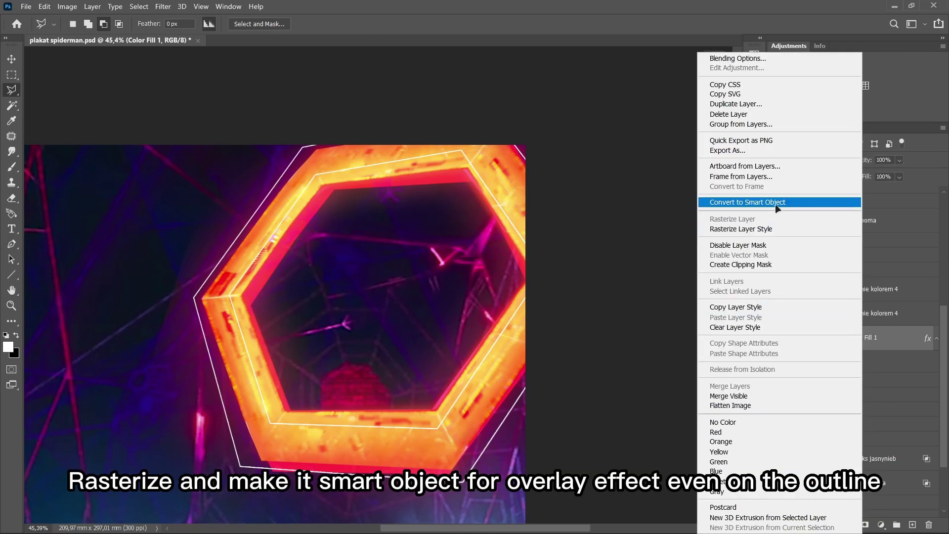
{"action": "left_click", "coordinate": [777, 204]}
{"action": "right_click", "coordinate": [855, 338]}
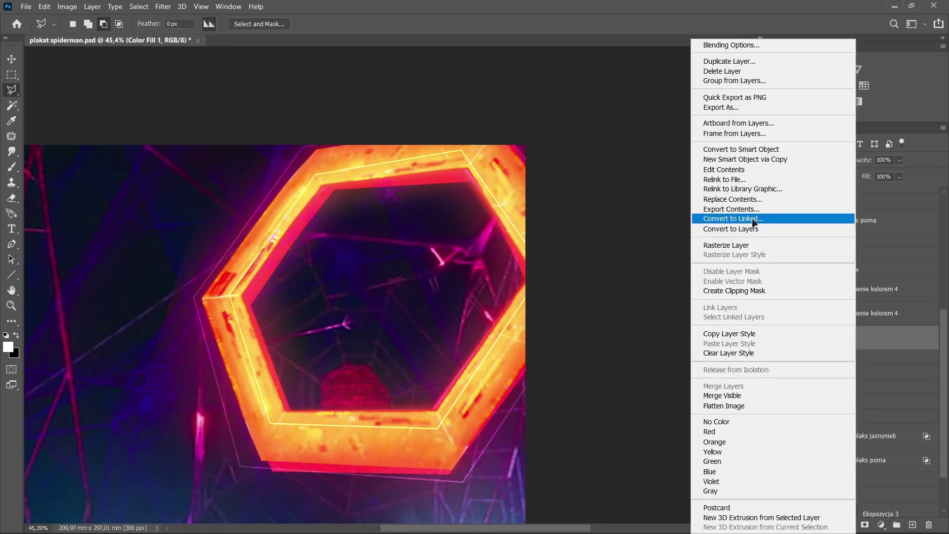
{"action": "left_click", "coordinate": [747, 246]}
{"action": "left_click", "coordinate": [822, 166]}
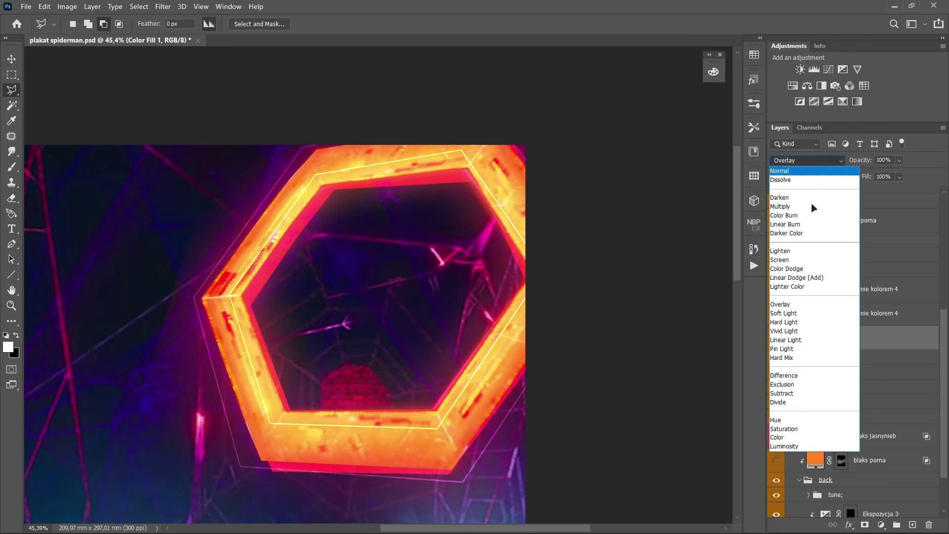
{"action": "left_click", "coordinate": [700, 309]}
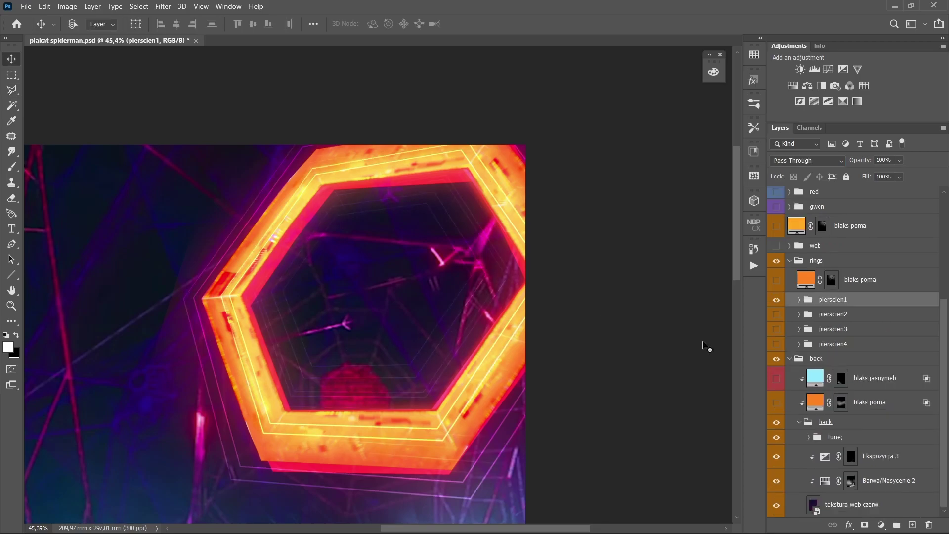
Show the inner ring groups pierscien2, pierscien3 and pierscien4.
{"action": "left_click", "coordinate": [777, 315]}
{"action": "left_click", "coordinate": [777, 344]}
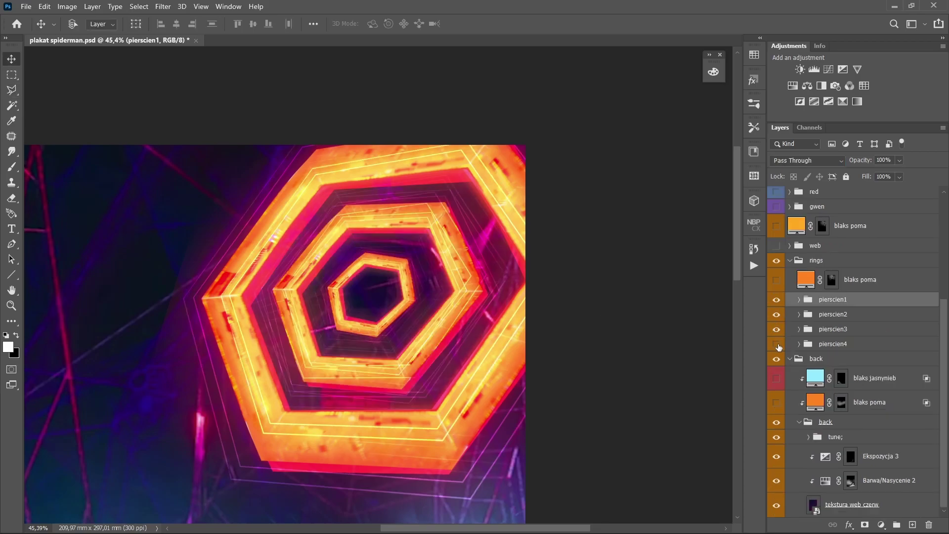
{"action": "scroll", "coordinate": [395, 332], "scroll_direction": "down", "scroll_amount": 4}
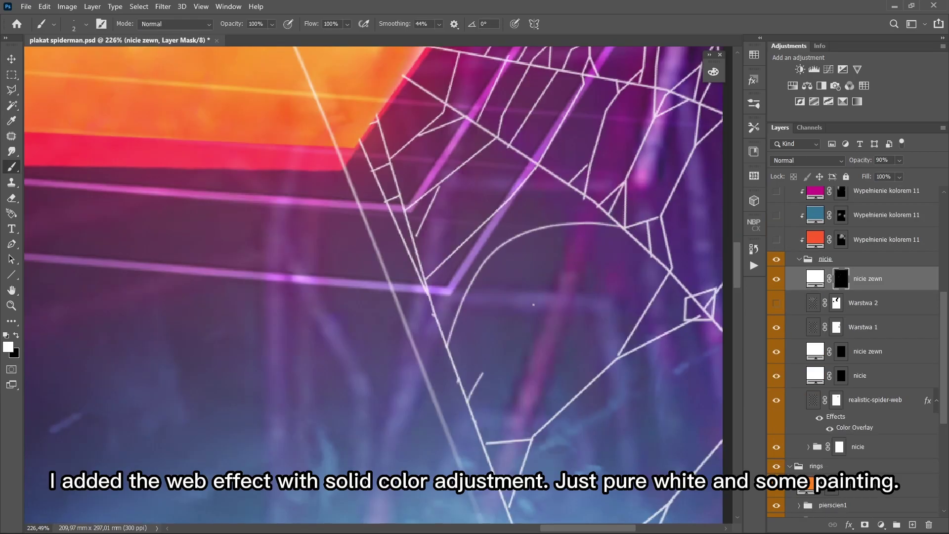
Paint thin connecting web threads below the large ring on the nicie zewn mask with a 2 px white brush.
{"action": "mouse_move", "coordinate": [466, 411]}
{"action": "left_mouse_down"}
{"action": "mouse_move", "coordinate": [418, 316]}
{"action": "mouse_move", "coordinate": [524, 342]}
{"action": "left_mouse_up"}
{"action": "scroll", "coordinate": [427, 334], "scroll_direction": "up", "scroll_amount": 6}
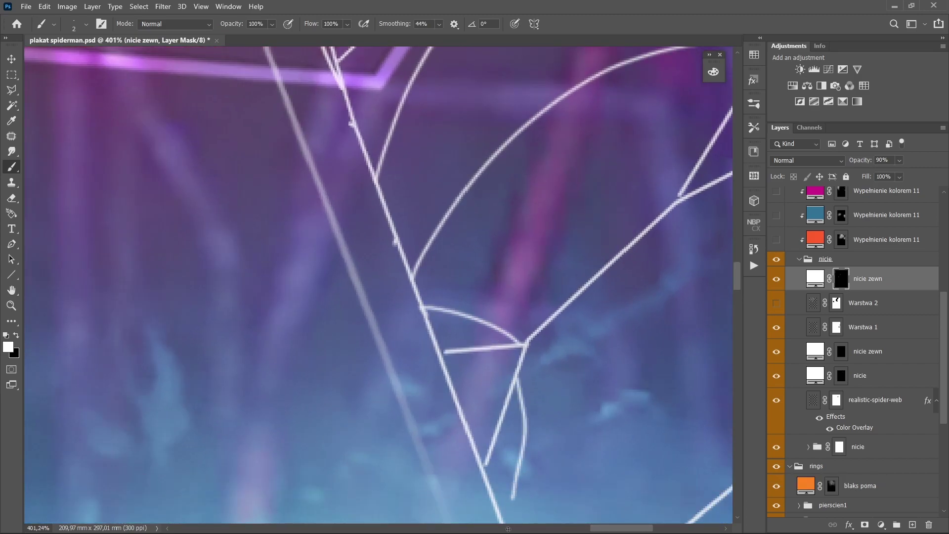
{"action": "scroll", "coordinate": [424, 297], "scroll_direction": "down", "scroll_amount": 3}
{"action": "left_click_drag", "start_coordinate": [375, 254], "coordinate": [504, 487]}
{"action": "left_click_drag", "start_coordinate": [435, 185], "coordinate": [434, 289]}
{"action": "scroll", "coordinate": [434, 289], "scroll_direction": "up", "scroll_amount": 5}
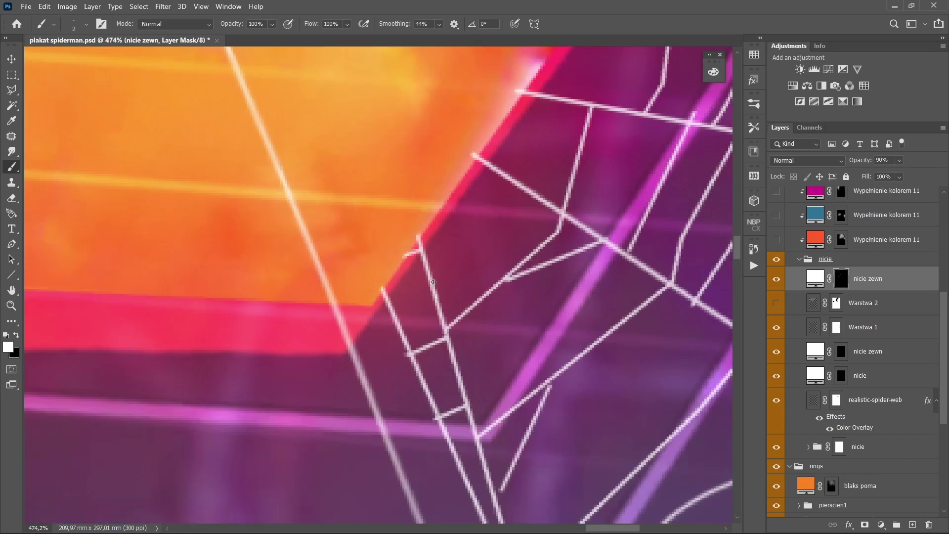
{"action": "left_click_drag", "start_coordinate": [459, 179], "coordinate": [460, 176]}
{"action": "left_click_drag", "start_coordinate": [488, 182], "coordinate": [387, 318]}
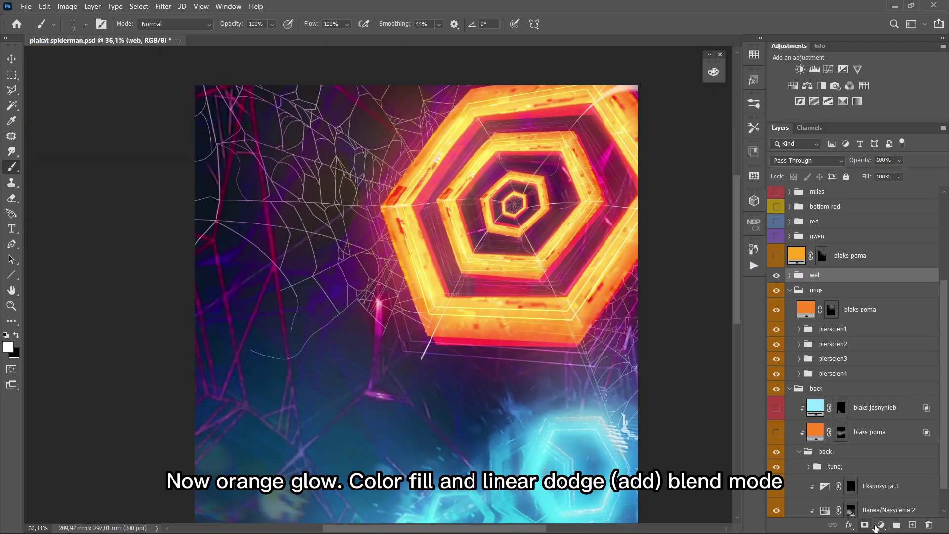
Add an orange Solid Color fill layer in ffa81f above the web group.
{"action": "left_click", "coordinate": [880, 524]}
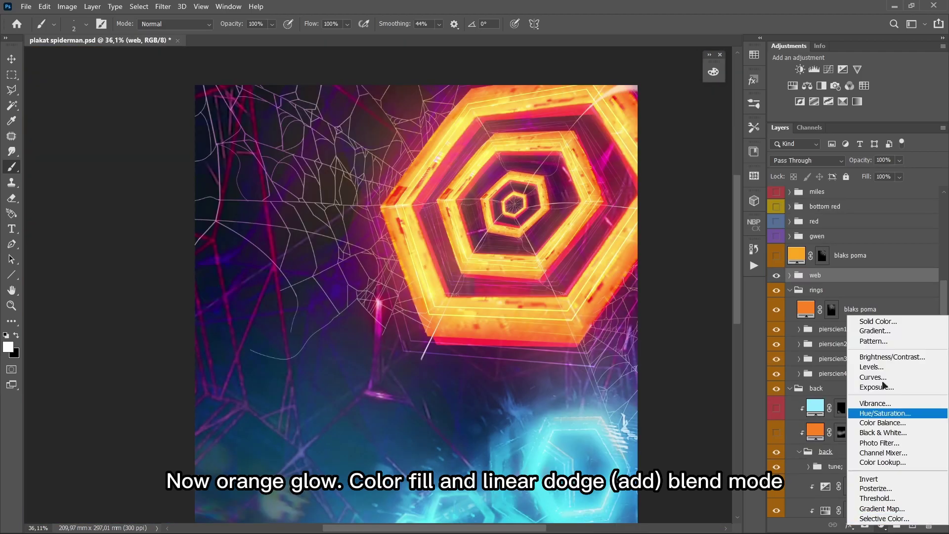
{"action": "left_click", "coordinate": [865, 321]}
{"action": "left_click", "coordinate": [843, 303]}
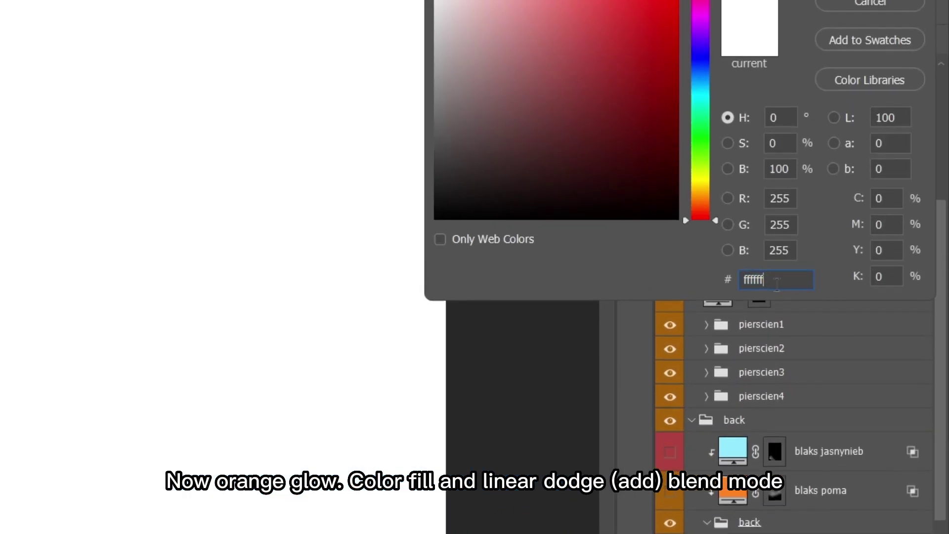
{"action": "left_click_drag", "start_coordinate": [777, 285], "coordinate": [700, 290]}
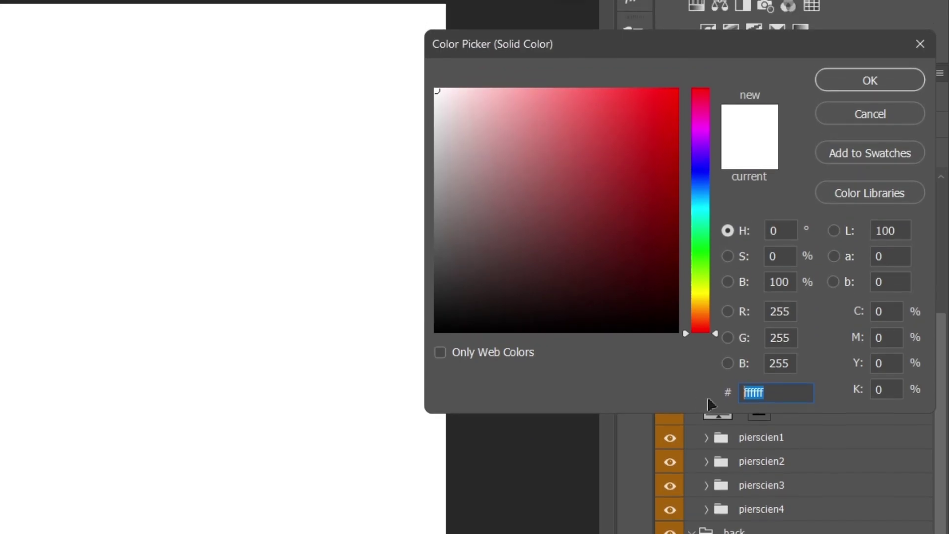
{"action": "type", "text": "ffa81f"}
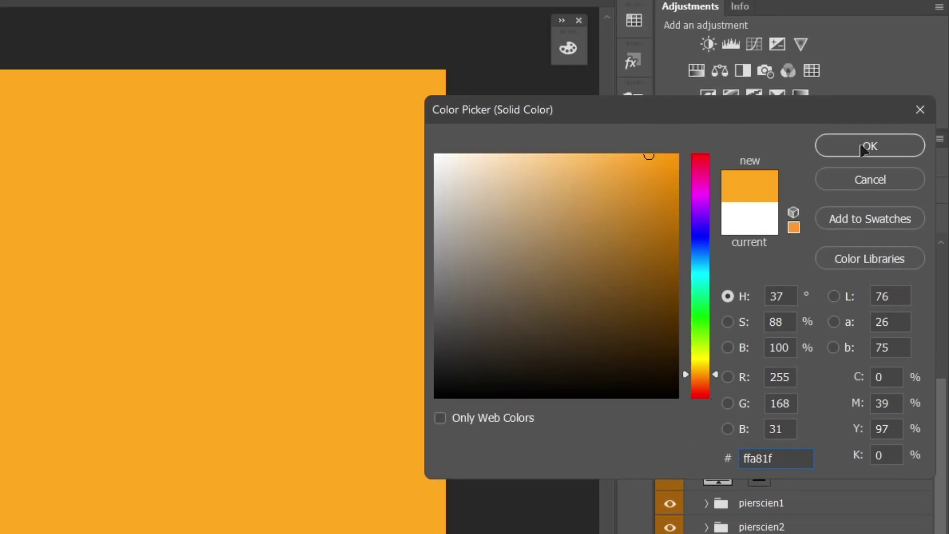
{"action": "left_click", "coordinate": [861, 148]}
Set the orange fill's blend mode to Linear Dodge (Add) and invert its mask.
{"action": "left_click", "coordinate": [719, 191]}
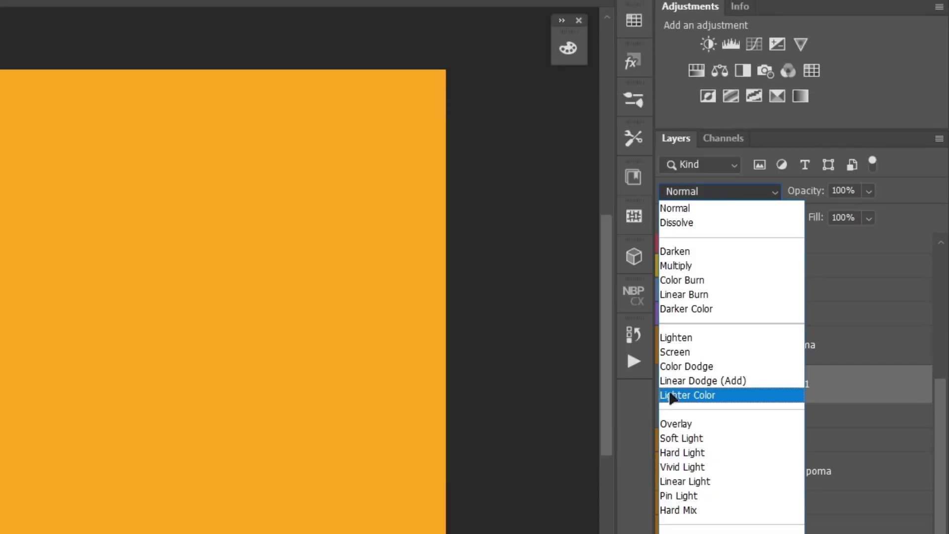
{"action": "left_click", "coordinate": [685, 381]}
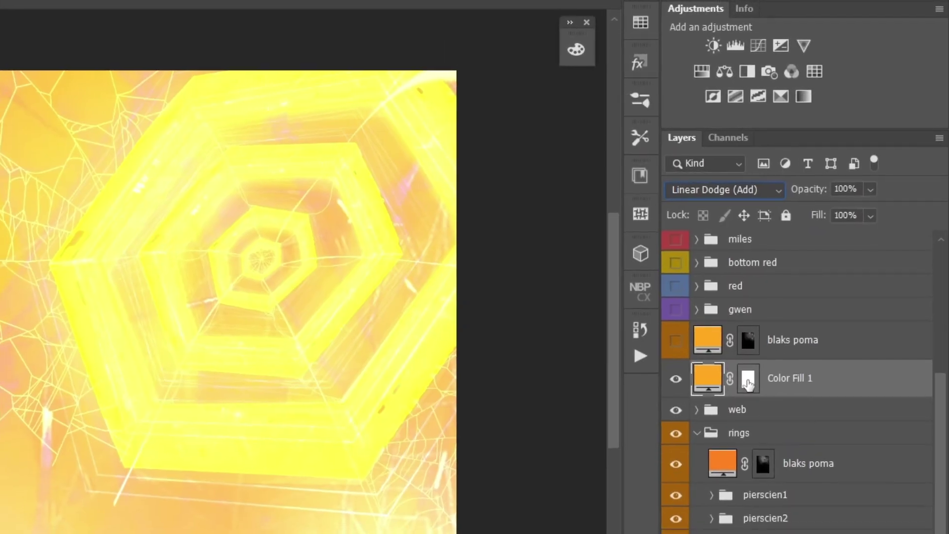
{"action": "key", "text": "ctrl+i"}
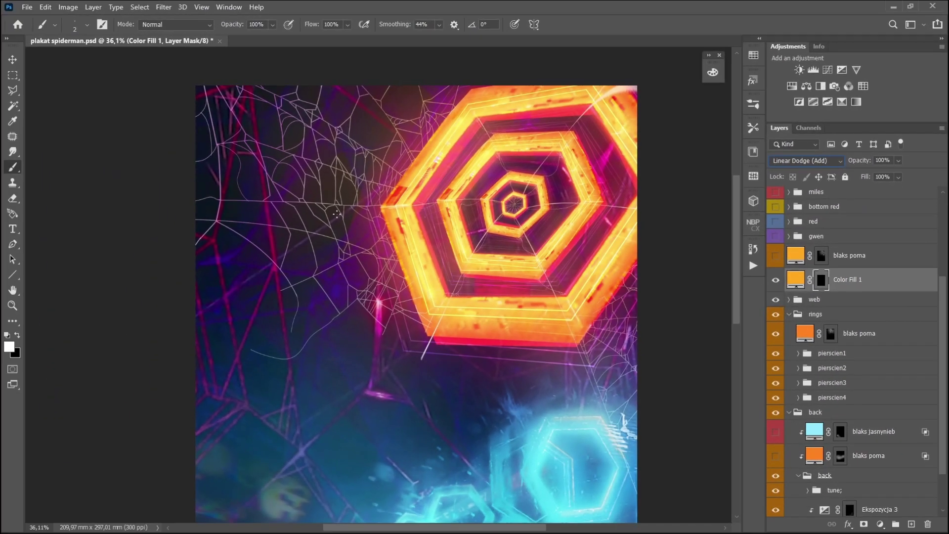
Paint an orange glow around the hexagon rings on the fill's mask with a large soft white brush at about 30% opacity.
{"action": "right_click", "coordinate": [306, 221]}
{"action": "left_click_drag", "start_coordinate": [281, 286], "coordinate": [307, 288]}
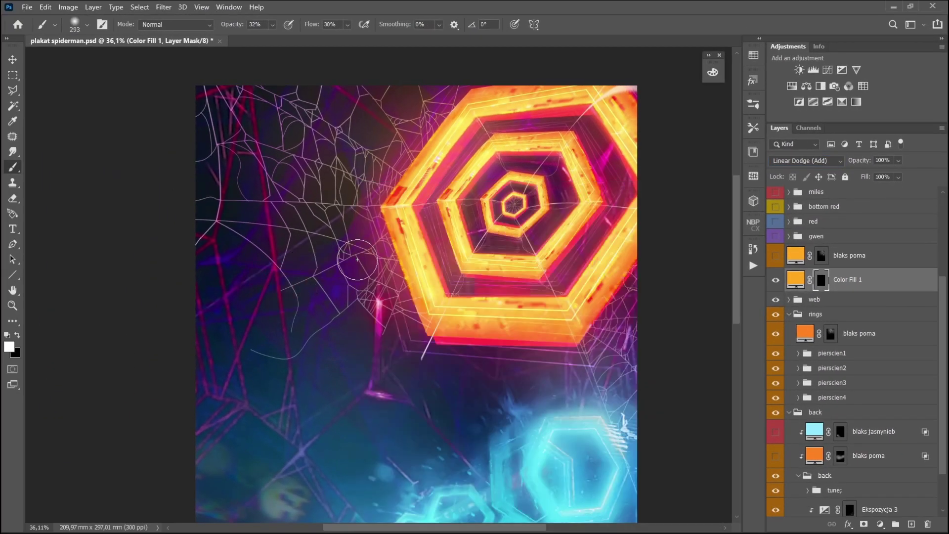
{"action": "left_click_drag", "start_coordinate": [458, 124], "coordinate": [476, 123]}
{"action": "left_click_drag", "start_coordinate": [414, 187], "coordinate": [446, 187]}
{"action": "mouse_move", "coordinate": [422, 200]}
{"action": "left_mouse_down"}
{"action": "mouse_move", "coordinate": [435, 278]}
{"action": "mouse_move", "coordinate": [575, 318]}
{"action": "left_mouse_up"}
{"action": "mouse_move", "coordinate": [598, 281]}
{"action": "left_mouse_down"}
{"action": "mouse_move", "coordinate": [639, 221]}
{"action": "mouse_move", "coordinate": [579, 89]}
{"action": "mouse_move", "coordinate": [641, 132]}
{"action": "left_mouse_up"}
{"action": "left_click_drag", "start_coordinate": [568, 145], "coordinate": [551, 145]}
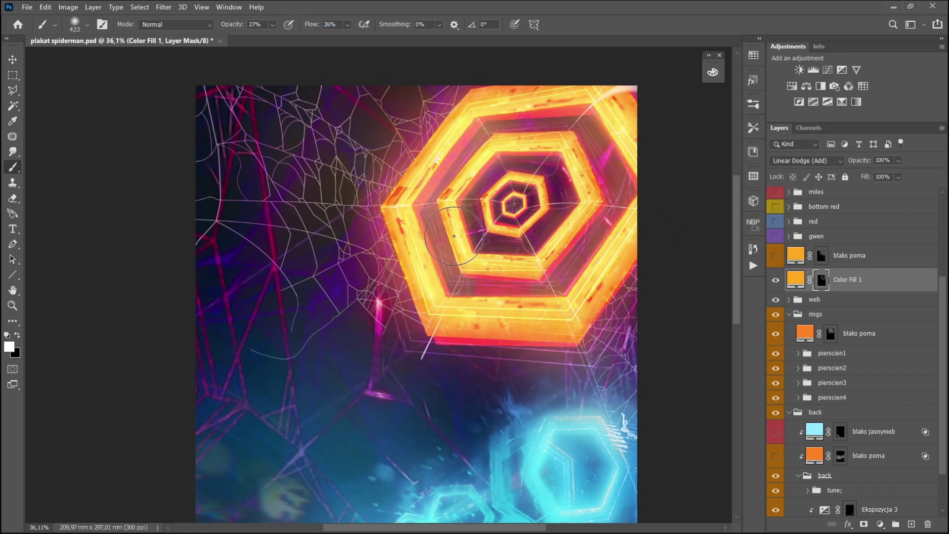
{"action": "mouse_move", "coordinate": [483, 174]}
{"action": "left_mouse_down"}
{"action": "mouse_move", "coordinate": [516, 173]}
{"action": "mouse_move", "coordinate": [504, 222]}
{"action": "mouse_move", "coordinate": [565, 231]}
{"action": "left_mouse_up"}
{"action": "mouse_move", "coordinate": [378, 138]}
{"action": "left_mouse_down"}
{"action": "mouse_move", "coordinate": [364, 139]}
{"action": "mouse_move", "coordinate": [371, 277]}
{"action": "mouse_move", "coordinate": [490, 354]}
{"action": "mouse_move", "coordinate": [600, 317]}
{"action": "left_mouse_up"}
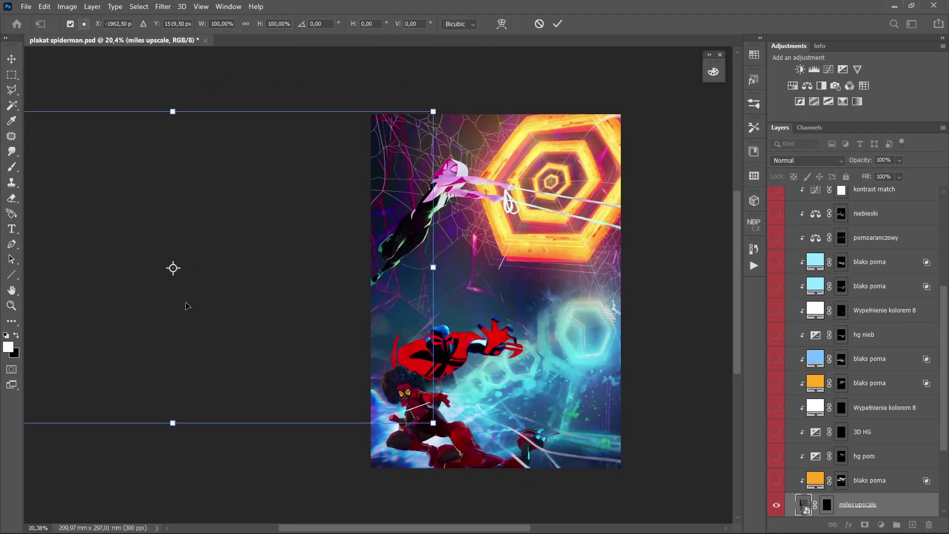
Move the cut-out miles upscale character onto the middle of the poster.
{"action": "left_click_drag", "start_coordinate": [186, 307], "coordinate": [506, 322]}
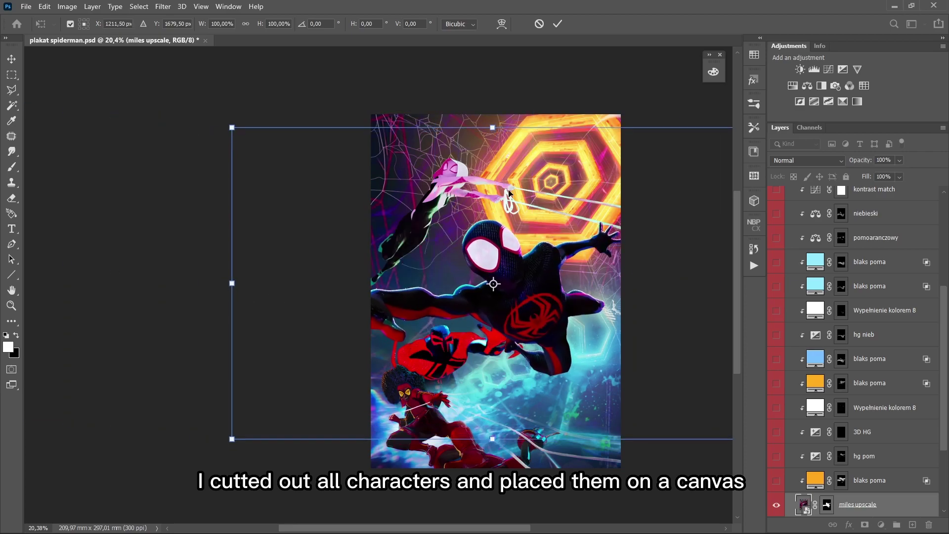
{"action": "left_click", "coordinate": [557, 24]}
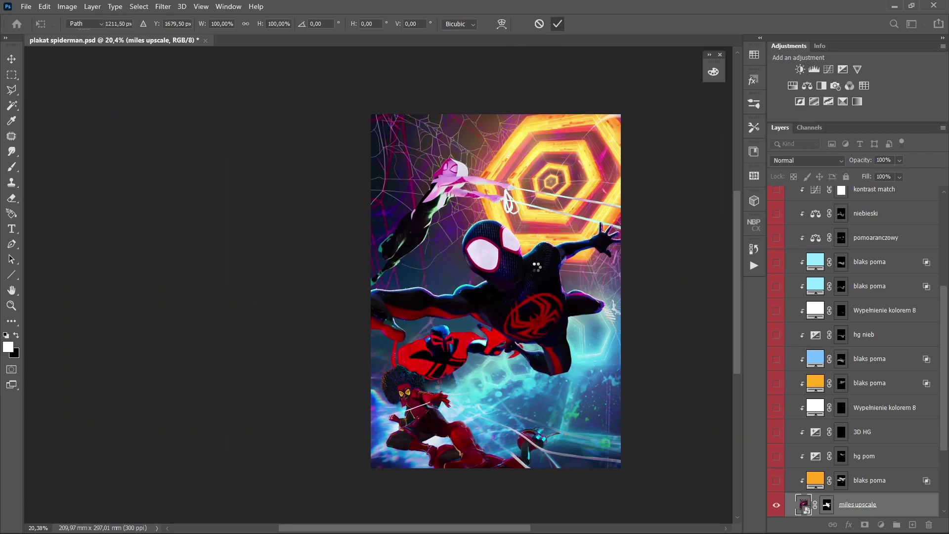
Add an Exposure adjustment clipped to the miles upscale layer, with exposure +2.08 and offset +0.0189.
{"action": "key", "text": "v"}
{"action": "left_click_drag", "start_coordinate": [535, 267], "coordinate": [470, 297]}
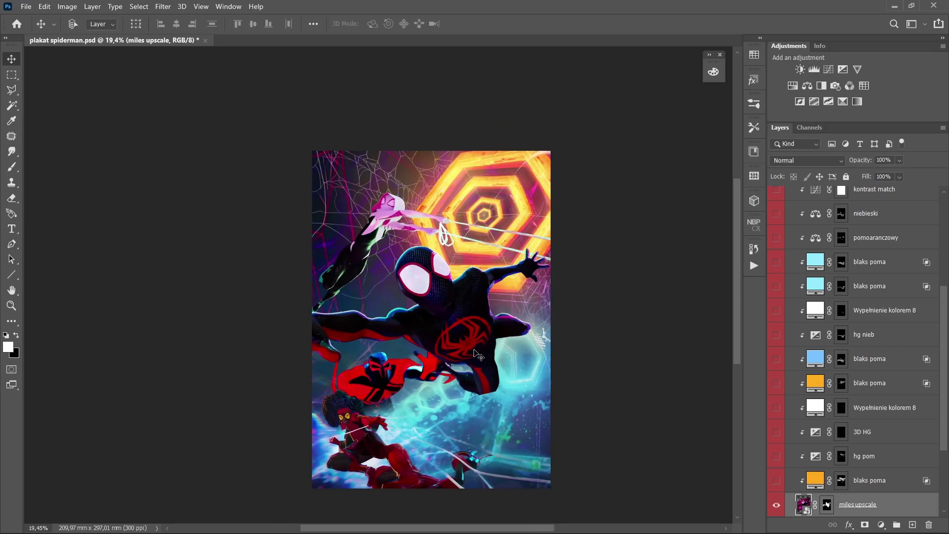
{"action": "left_click_drag", "start_coordinate": [456, 326], "coordinate": [452, 281]}
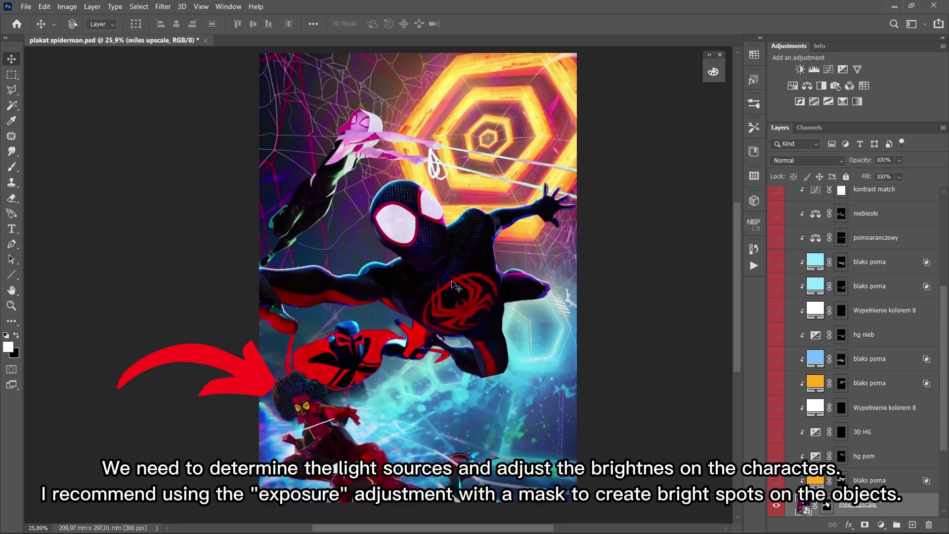
{"action": "scroll", "coordinate": [405, 345], "scroll_direction": "down", "scroll_amount": 1}
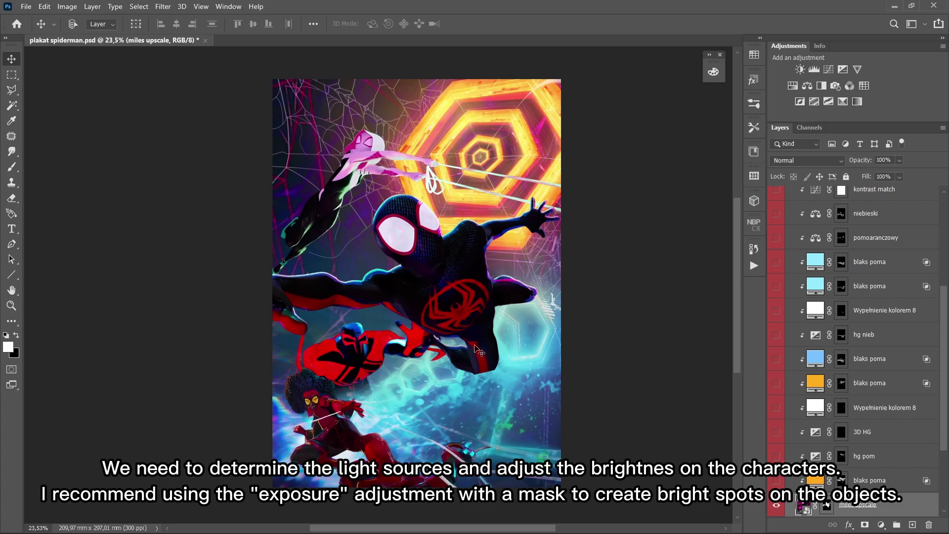
{"action": "scroll", "coordinate": [478, 351], "scroll_direction": "up", "scroll_amount": 1}
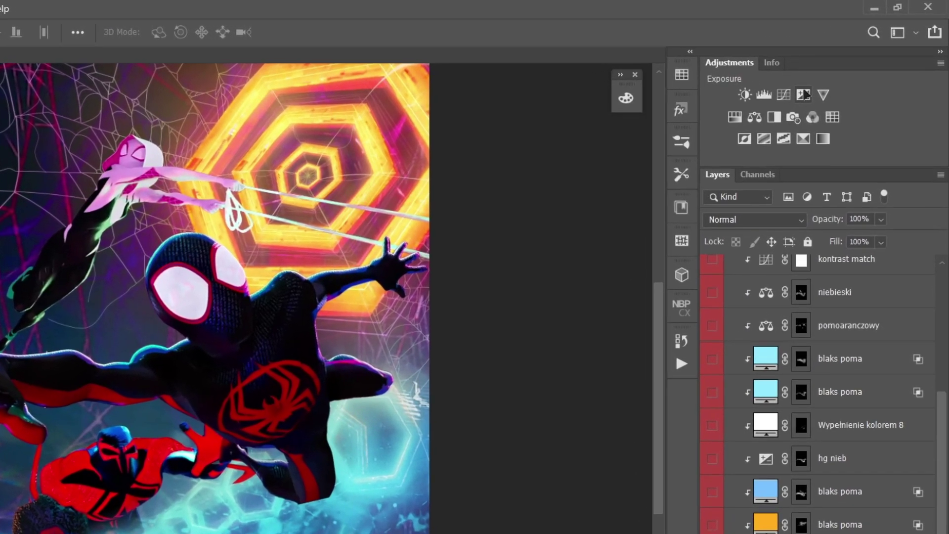
{"action": "left_click", "coordinate": [804, 95]}
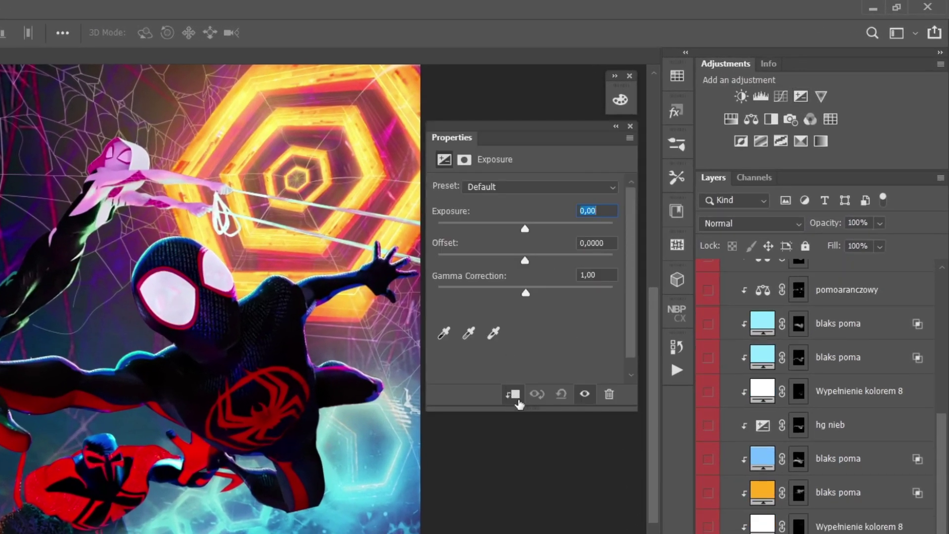
{"action": "left_click_drag", "start_coordinate": [537, 226], "coordinate": [545, 231]}
{"action": "left_click_drag", "start_coordinate": [525, 261], "coordinate": [532, 261]}
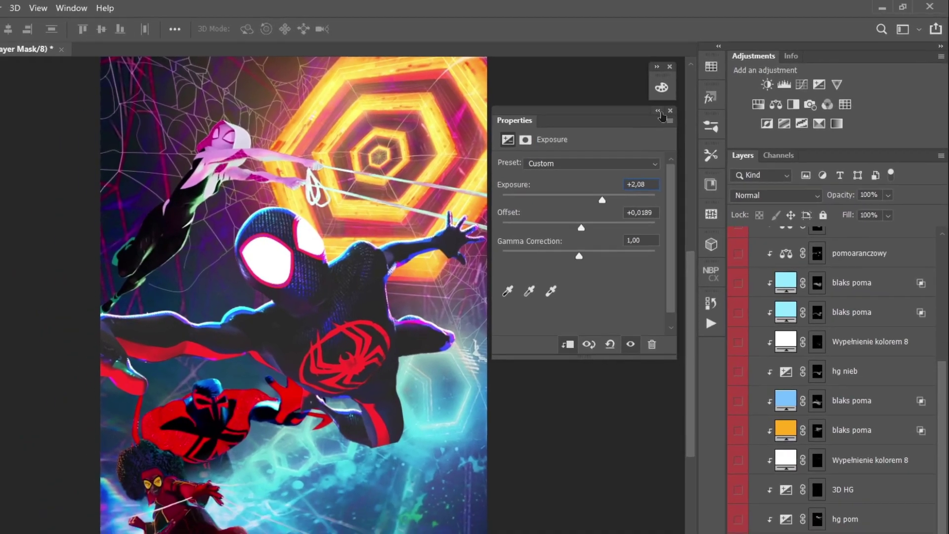
{"action": "left_click", "coordinate": [615, 126]}
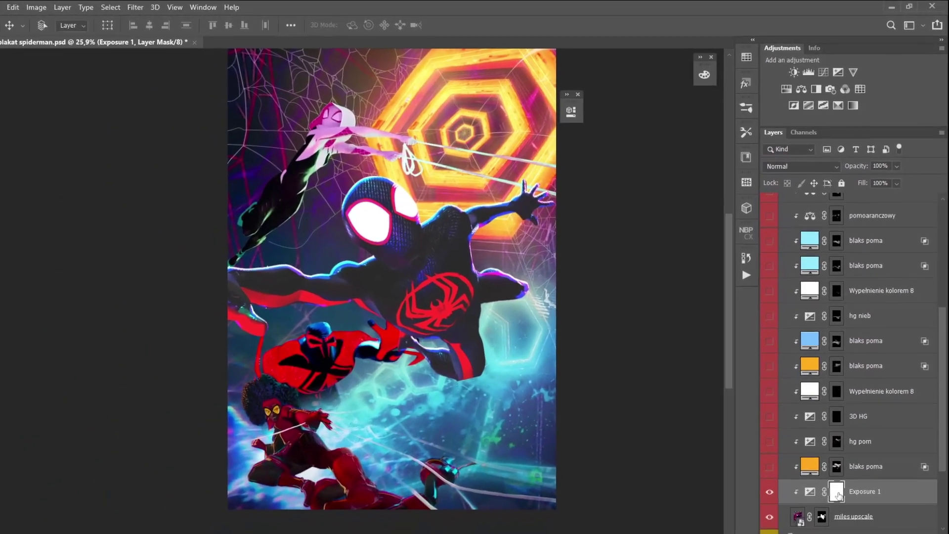
Invert the Exposure mask and brush light onto the top of Miles's head with a soft white brush at 27% opacity.
{"action": "key", "text": "ctrl+i"}
{"action": "scroll", "coordinate": [378, 155], "scroll_direction": "up", "scroll_amount": 3}
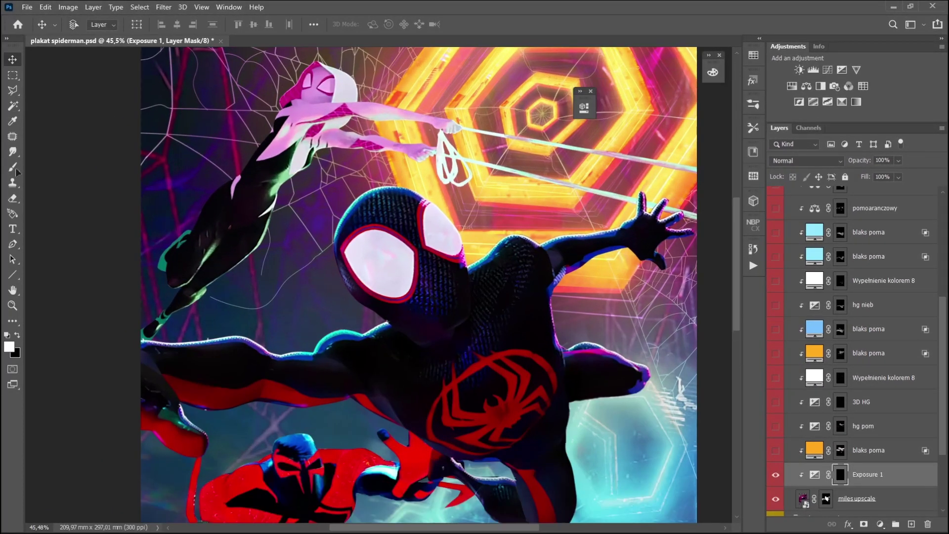
{"action": "left_click", "coordinate": [13, 167]}
{"action": "scroll", "coordinate": [350, 203], "scroll_direction": "up", "scroll_amount": 2}
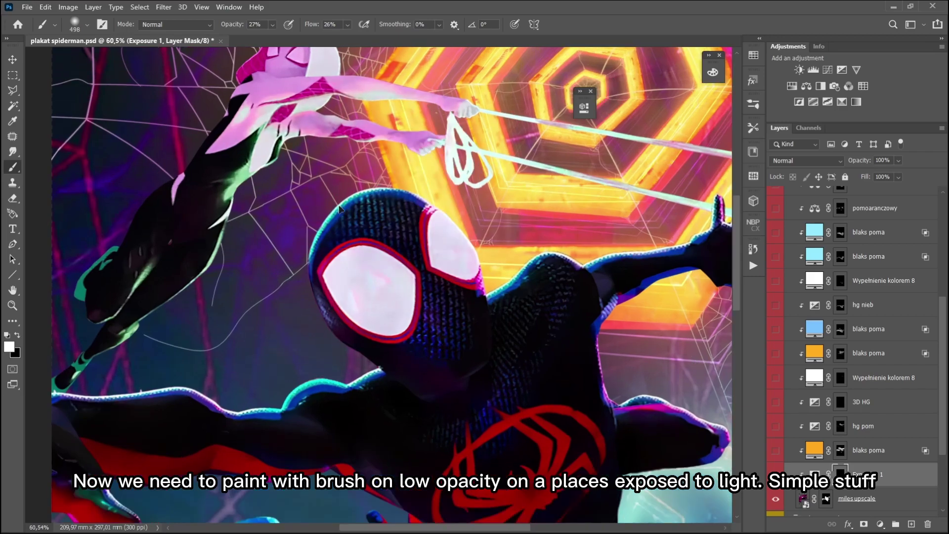
{"action": "left_click_drag", "start_coordinate": [408, 180], "coordinate": [371, 188]}
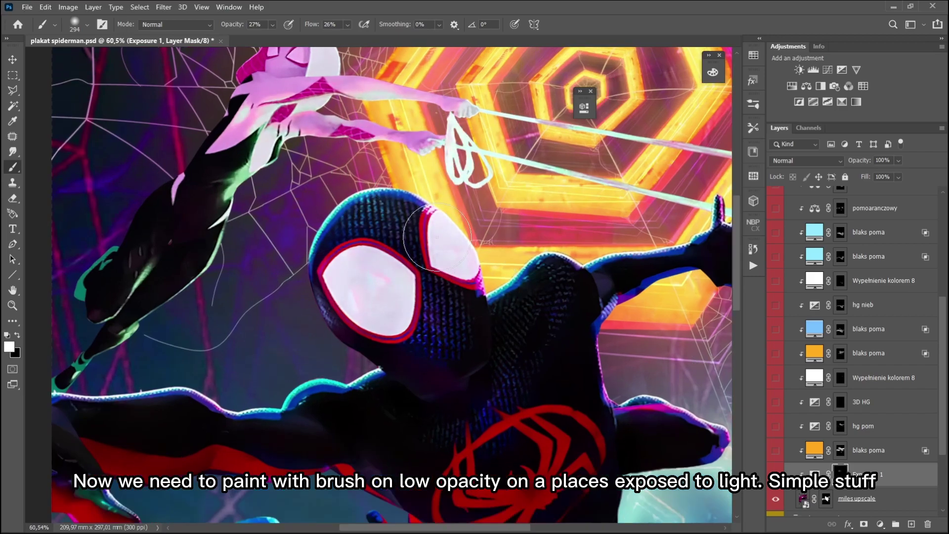
{"action": "scroll", "coordinate": [426, 161], "scroll_direction": "up", "scroll_amount": 2}
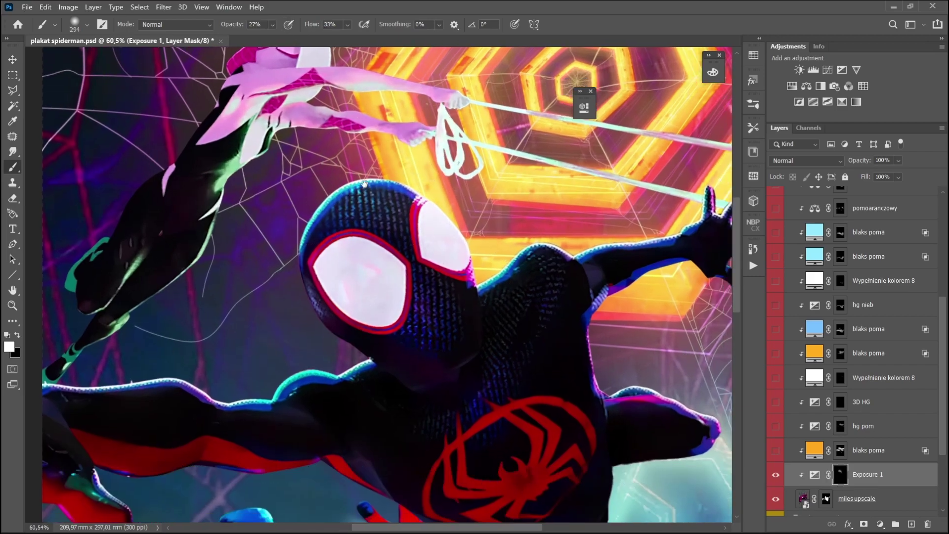
Brighten the edges of Miles's raised arm, shoulder and head on the Exposure mask with a small white brush at 44% opacity.
{"action": "mouse_move", "coordinate": [390, 225]}
{"action": "left_mouse_down"}
{"action": "mouse_move", "coordinate": [404, 235]}
{"action": "mouse_move", "coordinate": [624, 167]}
{"action": "mouse_move", "coordinate": [646, 171]}
{"action": "mouse_move", "coordinate": [687, 139]}
{"action": "mouse_move", "coordinate": [619, 165]}
{"action": "left_mouse_up"}
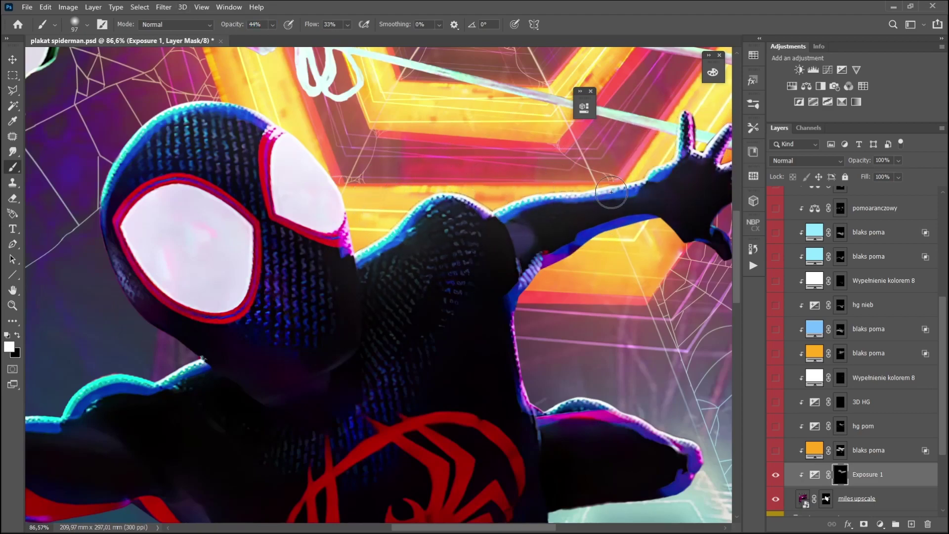
{"action": "scroll", "coordinate": [443, 188], "scroll_direction": "up", "scroll_amount": 5}
{"action": "scroll", "coordinate": [440, 195], "scroll_direction": "down", "scroll_amount": 3}
{"action": "left_click_drag", "start_coordinate": [432, 235], "coordinate": [593, 285]}
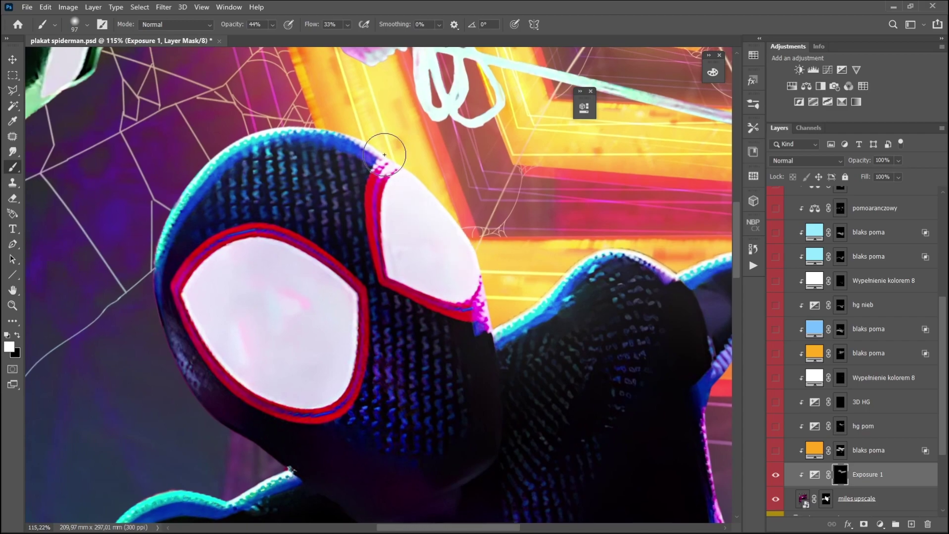
{"action": "left_click_drag", "start_coordinate": [183, 228], "coordinate": [292, 80]}
{"action": "scroll", "coordinate": [259, 95], "scroll_direction": "down", "scroll_amount": 3}
{"action": "left_click_drag", "start_coordinate": [398, 235], "coordinate": [460, 142]}
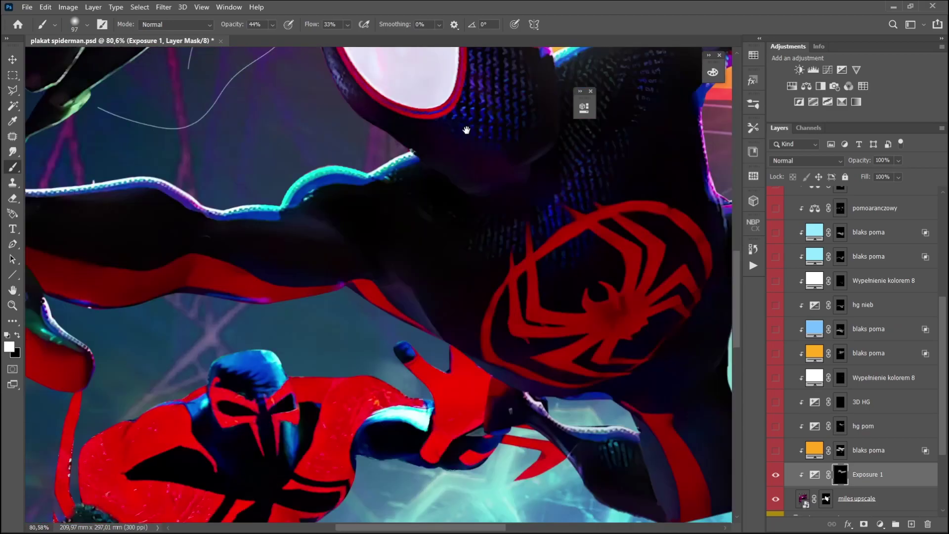
Paint broader light areas on Miles's torso and legs on the Exposure mask, enlarging the soft brush from 178 to 497 px.
{"action": "left_click_drag", "start_coordinate": [386, 219], "coordinate": [488, 71]}
{"action": "left_click_drag", "start_coordinate": [526, 292], "coordinate": [247, 222]}
{"action": "left_click_drag", "start_coordinate": [315, 188], "coordinate": [334, 189]}
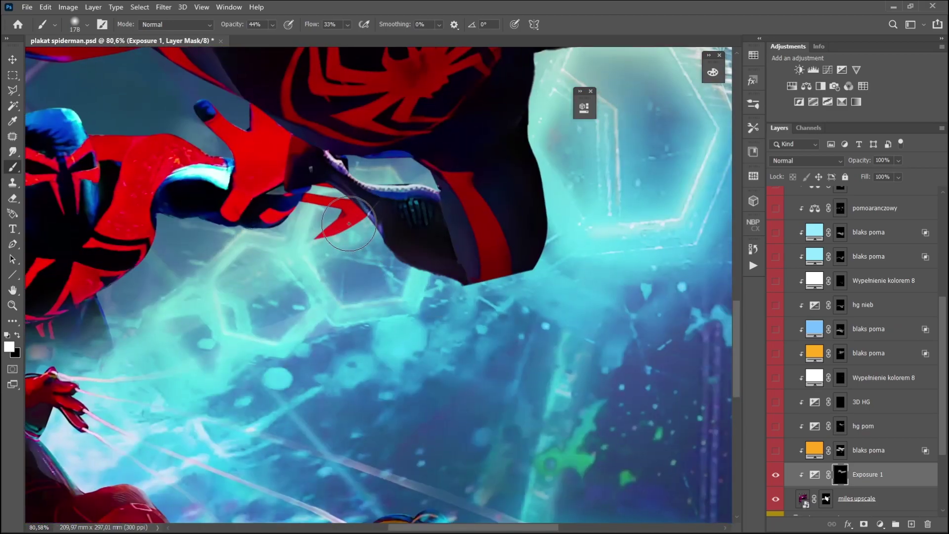
{"action": "left_click_drag", "start_coordinate": [532, 143], "coordinate": [455, 290]}
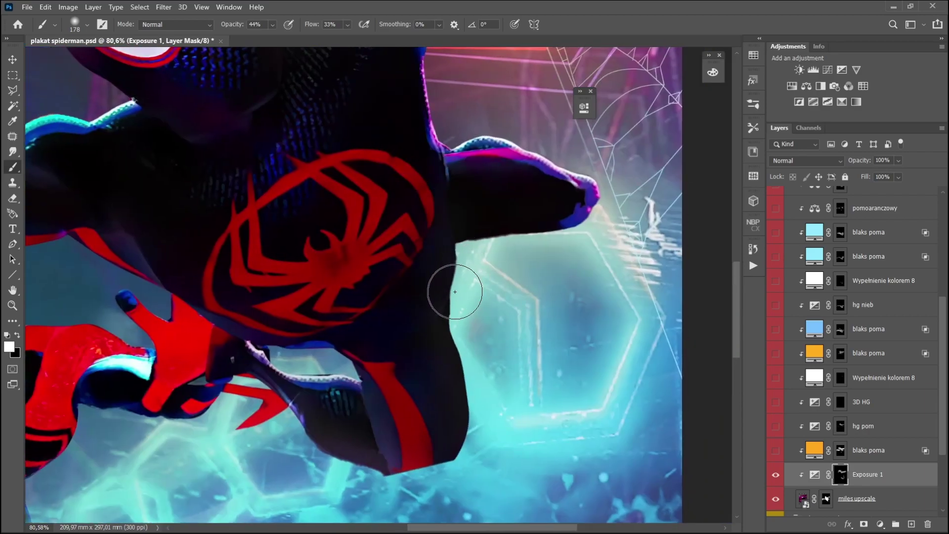
{"action": "mouse_move", "coordinate": [518, 250]}
{"action": "left_mouse_down"}
{"action": "mouse_move", "coordinate": [582, 250]}
{"action": "mouse_move", "coordinate": [538, 231]}
{"action": "left_mouse_up"}
{"action": "left_click_drag", "start_coordinate": [448, 302], "coordinate": [606, 158]}
{"action": "mouse_move", "coordinate": [420, 271]}
{"action": "left_mouse_down"}
{"action": "mouse_move", "coordinate": [330, 424]}
{"action": "mouse_move", "coordinate": [321, 465]}
{"action": "mouse_move", "coordinate": [520, 272]}
{"action": "left_mouse_up"}
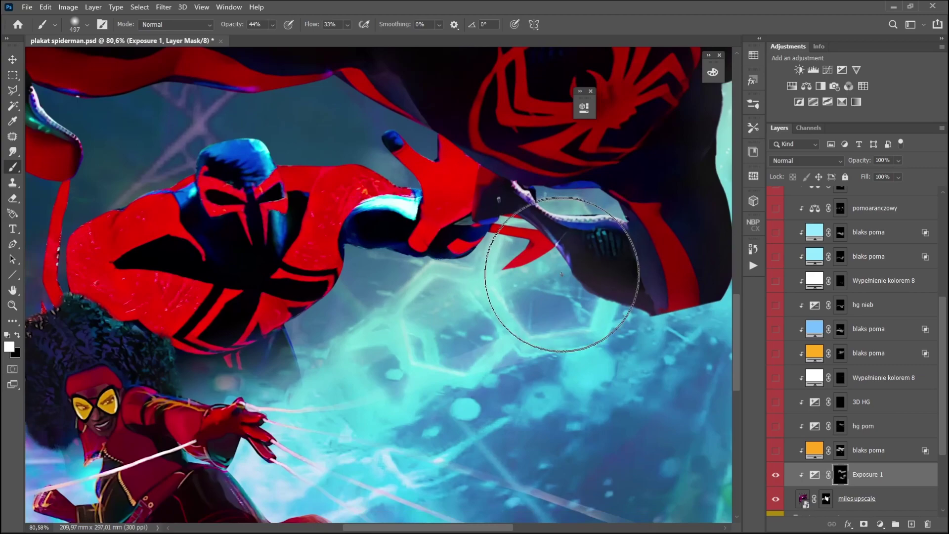
{"action": "left_click_drag", "start_coordinate": [391, 145], "coordinate": [508, 206]}
{"action": "mouse_move", "coordinate": [399, 172]}
{"action": "left_mouse_down"}
{"action": "mouse_move", "coordinate": [417, 155]}
{"action": "mouse_move", "coordinate": [302, 155]}
{"action": "left_mouse_up"}
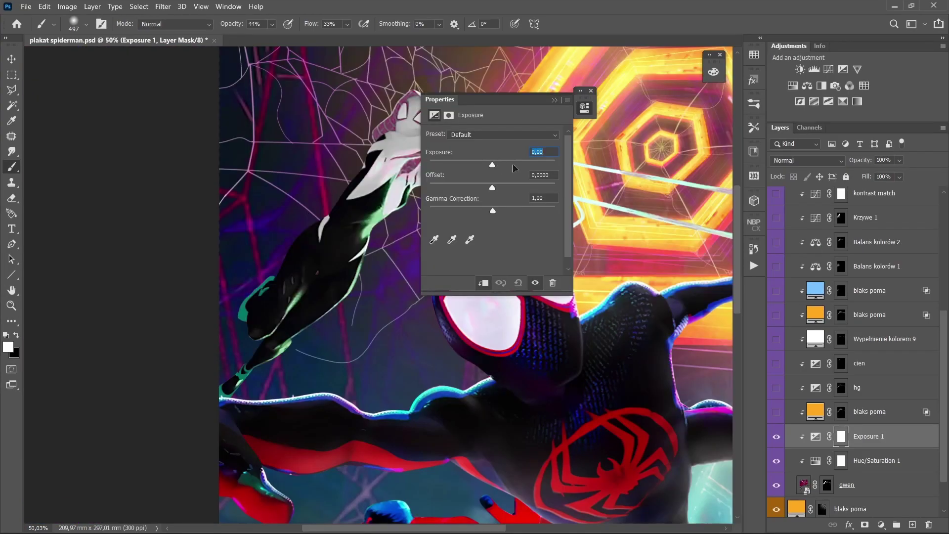
Adjust the exposure of the Exposure layer clipped to the gwen layer and invert its mask.
{"action": "key", "text": "Up"}
{"action": "key", "text": "Down"}
{"action": "key", "text": "ctrl+i"}
{"action": "left_click", "coordinate": [555, 100]}
Paint highlights on Gwen's legs, torso and arms on the Exposure mask with a soft white brush at 44% opacity.
{"action": "left_click_drag", "start_coordinate": [405, 240], "coordinate": [375, 246]}
{"action": "scroll", "coordinate": [370, 249], "scroll_direction": "up", "scroll_amount": 4}
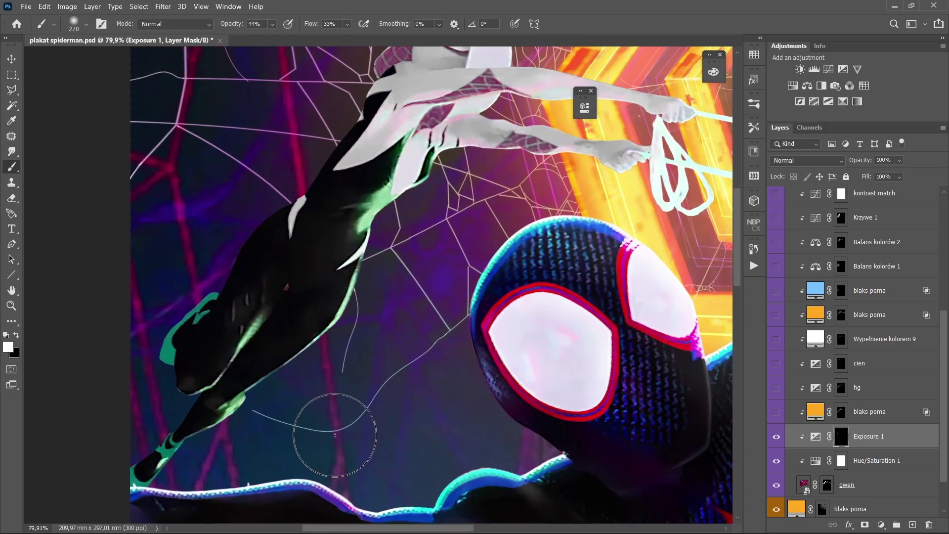
{"action": "left_click_drag", "start_coordinate": [360, 342], "coordinate": [334, 343]}
{"action": "left_click_drag", "start_coordinate": [227, 443], "coordinate": [225, 427]}
{"action": "left_click_drag", "start_coordinate": [438, 159], "coordinate": [350, 251]}
{"action": "scroll", "coordinate": [429, 225], "scroll_direction": "up", "scroll_amount": 4}
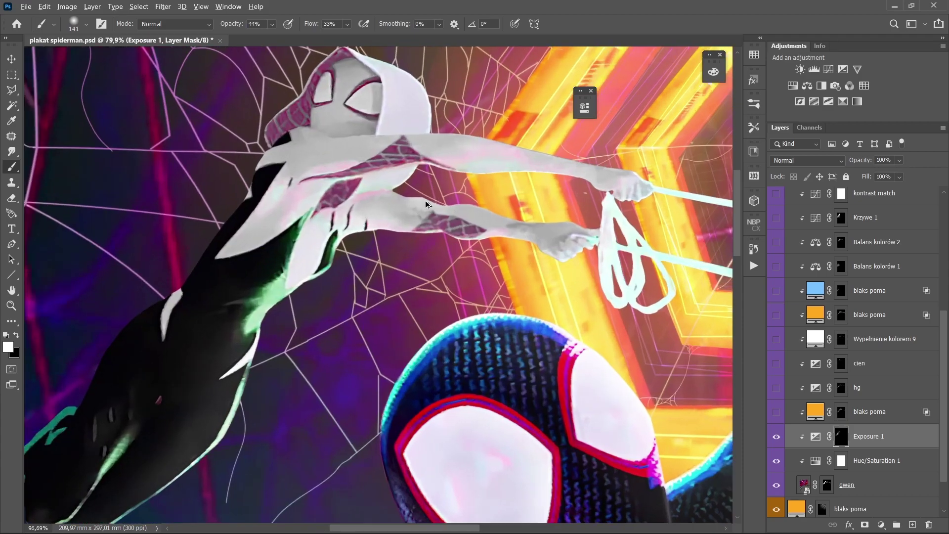
{"action": "left_click_drag", "start_coordinate": [417, 173], "coordinate": [391, 253]}
{"action": "mouse_move", "coordinate": [494, 224]}
{"action": "left_mouse_down"}
{"action": "mouse_move", "coordinate": [628, 263]}
{"action": "mouse_move", "coordinate": [211, 136]}
{"action": "left_mouse_up"}
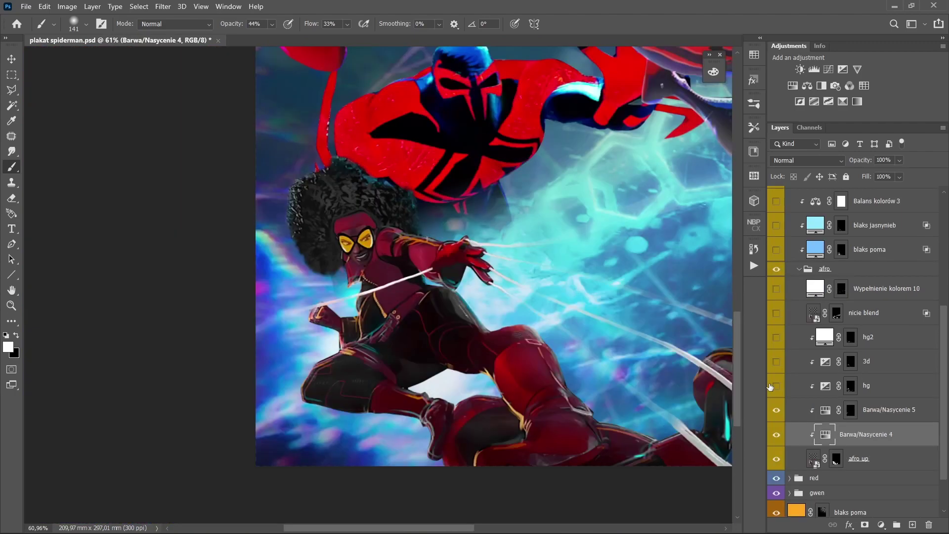
Show the hg, 3d and hg2 lighting layers and the Wypełnienie kolorem 10 layer in the afro group.
{"action": "left_click", "coordinate": [777, 387]}
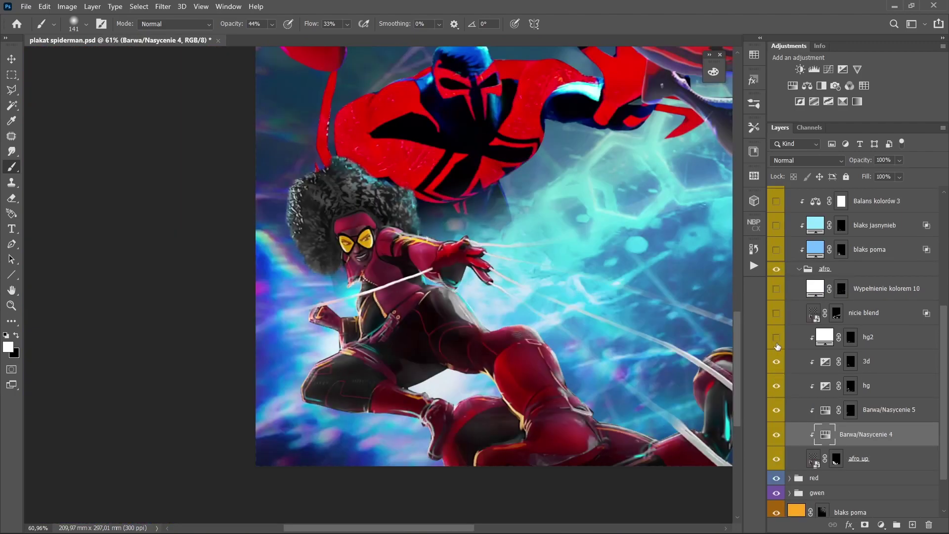
{"action": "left_click", "coordinate": [777, 338]}
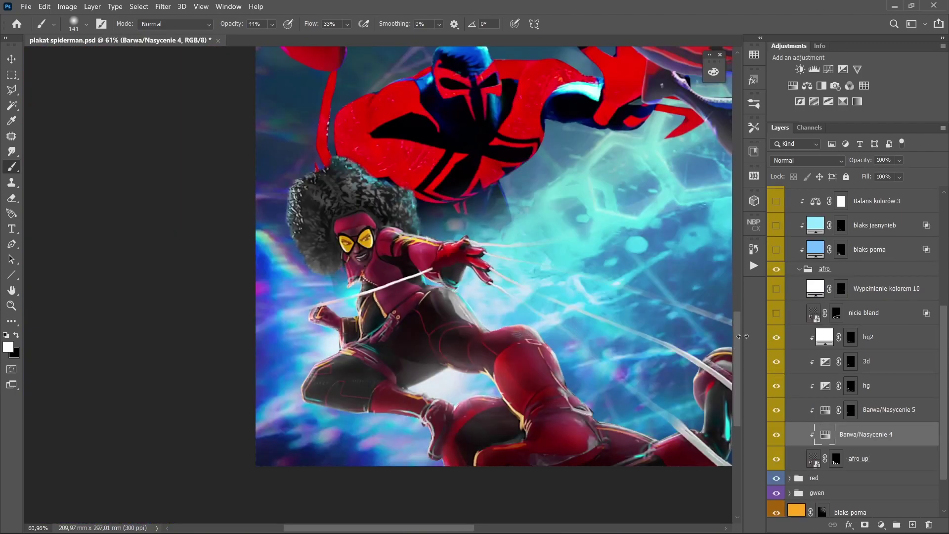
{"action": "left_click", "coordinate": [783, 292]}
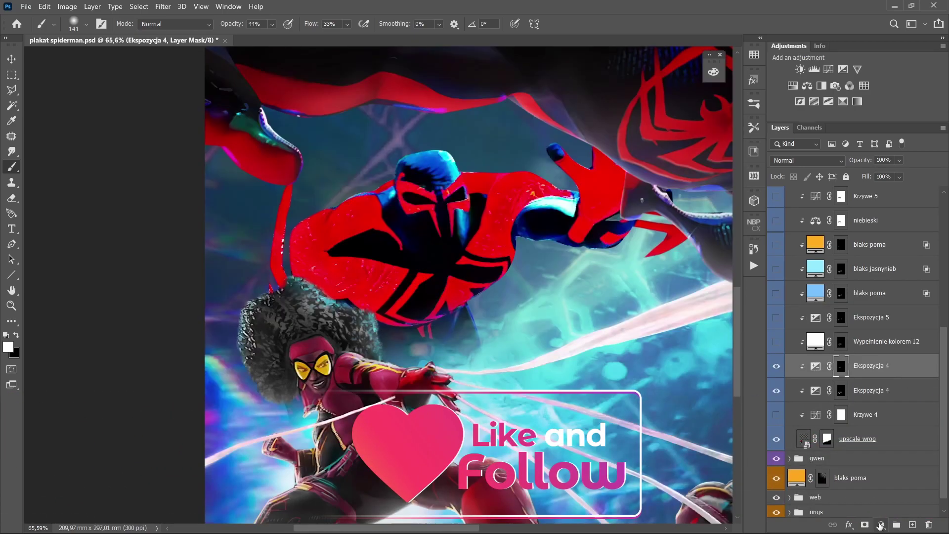
Add a white ffffff Solid Color fill clipped to the upscale wrog character, above the Ekspozycja 4 layers, and invert its mask.
{"action": "left_click", "coordinate": [880, 526]}
{"action": "left_click", "coordinate": [877, 332]}
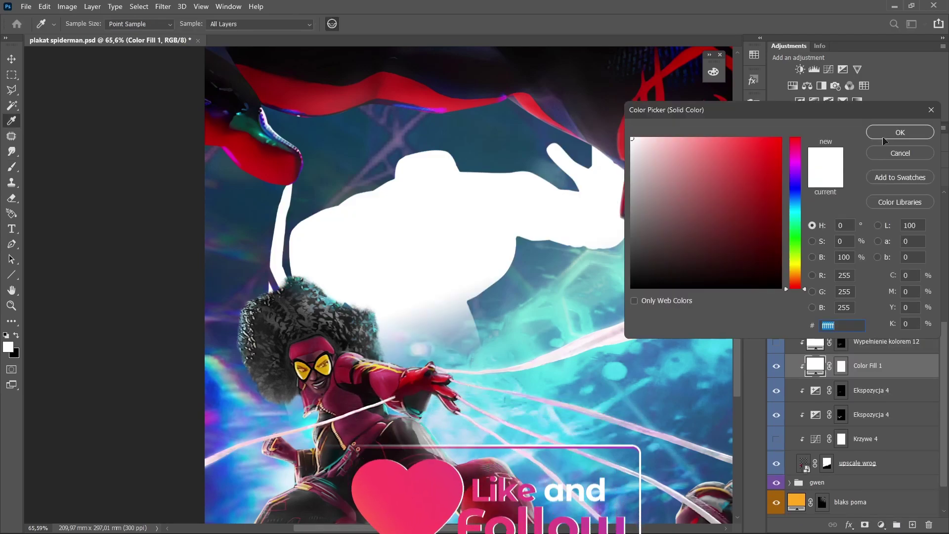
{"action": "left_click", "coordinate": [884, 137]}
{"action": "key", "text": "b"}
{"action": "scroll", "coordinate": [339, 224], "scroll_direction": "up", "scroll_amount": 2}
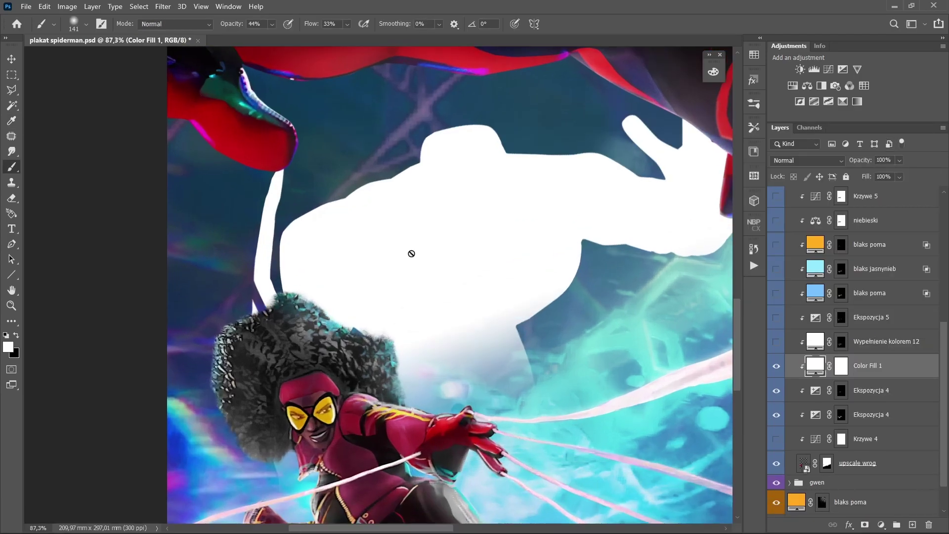
{"action": "left_click", "coordinate": [838, 374]}
{"action": "key", "text": "ctrl+i"}
Paint a white rim highlight along the top of the red character's head with a small soft brush at 32% opacity and 30% flow.
{"action": "right_click", "coordinate": [697, 325]}
{"action": "left_click", "coordinate": [696, 325]}
{"action": "left_click_drag", "start_coordinate": [332, 197], "coordinate": [319, 197]}
{"action": "scroll", "coordinate": [332, 247], "scroll_direction": "up", "scroll_amount": 4}
{"action": "scroll", "coordinate": [361, 223], "scroll_direction": "down", "scroll_amount": 8}
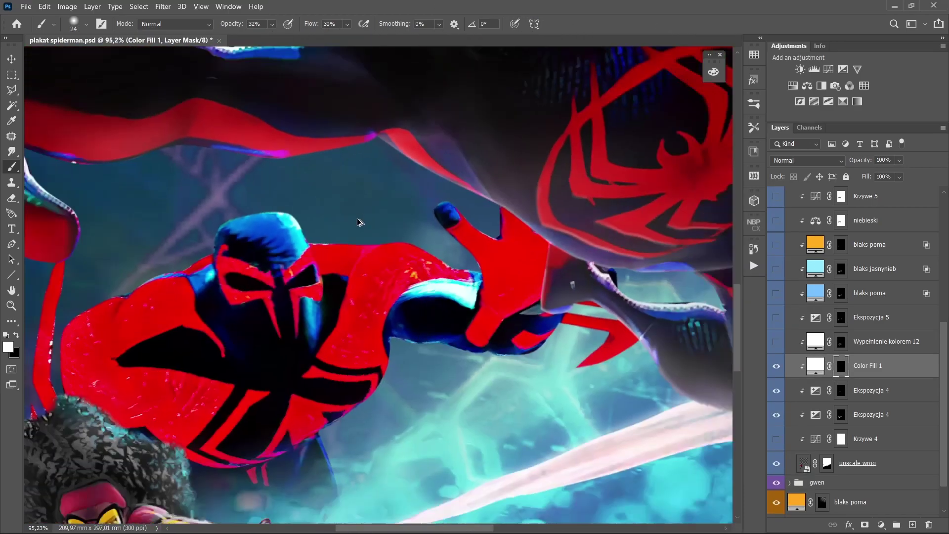
{"action": "left_click_drag", "start_coordinate": [391, 198], "coordinate": [384, 328]}
{"action": "scroll", "coordinate": [318, 384], "scroll_direction": "up", "scroll_amount": 5}
{"action": "left_click_drag", "start_coordinate": [324, 379], "coordinate": [405, 298]}
{"action": "scroll", "coordinate": [415, 291], "scroll_direction": "up", "scroll_amount": 6}
{"action": "left_click_drag", "start_coordinate": [440, 261], "coordinate": [450, 261]}
{"action": "scroll", "coordinate": [400, 255], "scroll_direction": "up", "scroll_amount": 3}
{"action": "key", "text": "bracketleft"}
{"action": "key", "text": "bracketleft"}
{"action": "scroll", "coordinate": [363, 230], "scroll_direction": "up", "scroll_amount": 2}
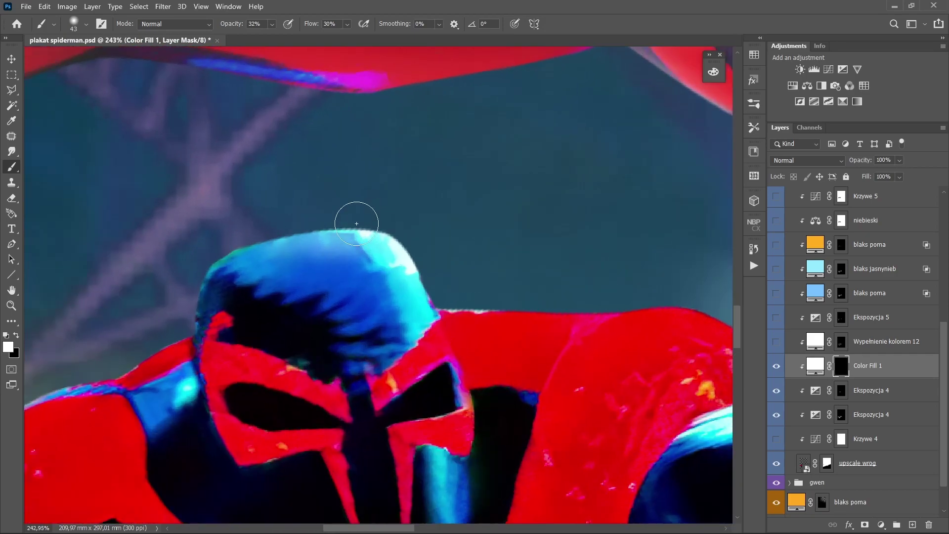
Paint a soft white rim highlight along the top of the red character's shoulder on the fill's mask.
{"action": "scroll", "coordinate": [198, 251], "scroll_direction": "right", "scroll_amount": 5}
{"action": "scroll", "coordinate": [198, 251], "scroll_direction": "down", "scroll_amount": 1}
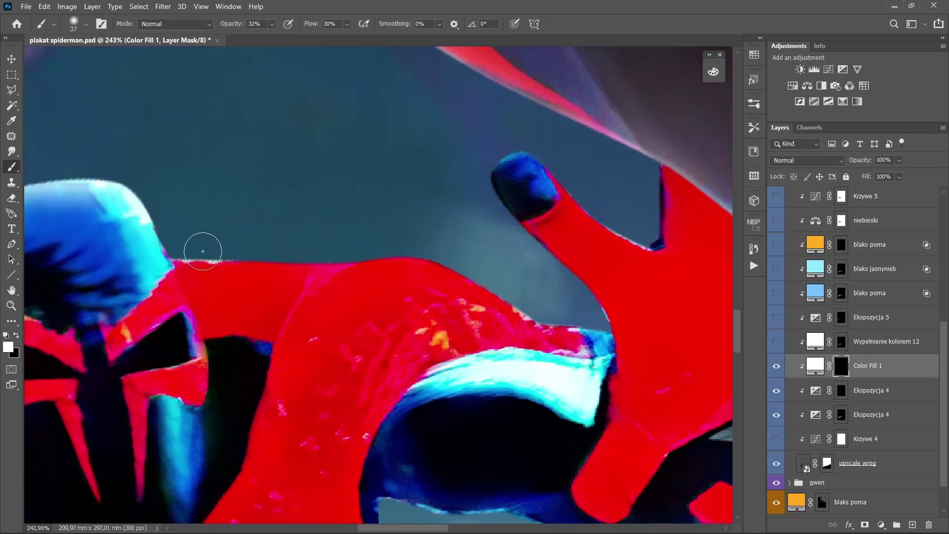
{"action": "mouse_move", "coordinate": [186, 252]}
{"action": "left_mouse_down"}
{"action": "mouse_move", "coordinate": [290, 254]}
{"action": "mouse_move", "coordinate": [242, 250]}
{"action": "mouse_move", "coordinate": [367, 243]}
{"action": "left_mouse_up"}
{"action": "key", "text": "bracketleft"}
{"action": "key", "text": "bracketleft"}
{"action": "key", "text": "bracketleft"}
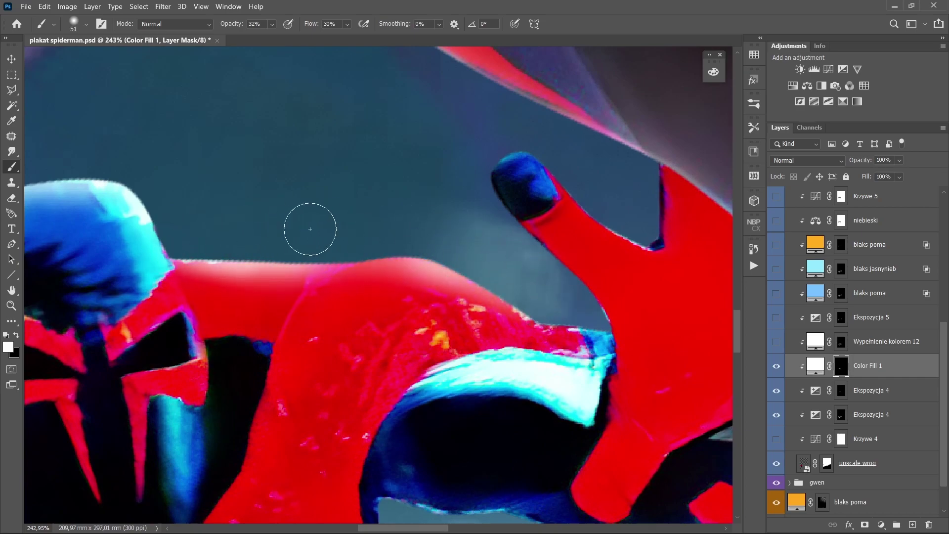
Continue the white rim highlight along the red character's outstretched arm and open hand on the fill's mask.
{"action": "scroll", "coordinate": [351, 206], "scroll_direction": "right", "scroll_amount": 3}
{"action": "mouse_move", "coordinate": [411, 164]}
{"action": "left_mouse_down"}
{"action": "mouse_move", "coordinate": [463, 214]}
{"action": "mouse_move", "coordinate": [424, 197]}
{"action": "left_mouse_up"}
{"action": "scroll", "coordinate": [467, 260], "scroll_direction": "down", "scroll_amount": 3}
{"action": "left_click_drag", "start_coordinate": [414, 318], "coordinate": [473, 211]}
{"action": "left_click_drag", "start_coordinate": [427, 301], "coordinate": [500, 182]}
{"action": "scroll", "coordinate": [438, 307], "scroll_direction": "up", "scroll_amount": 1}
{"action": "key", "text": "bracketright"}
{"action": "key", "text": "bracketright"}
{"action": "key", "text": "bracketright"}
{"action": "key", "text": "bracketright"}
{"action": "key", "text": "bracketright"}
Brush a soft white glow onto the red character's torso edge below the outstretched arm, enlarging the brush to about 187 px.
{"action": "scroll", "coordinate": [441, 305], "scroll_direction": "down", "scroll_amount": 2}
{"action": "mouse_move", "coordinate": [427, 302]}
{"action": "left_mouse_down"}
{"action": "mouse_move", "coordinate": [485, 221]}
{"action": "mouse_move", "coordinate": [515, 98]}
{"action": "left_mouse_up"}
{"action": "left_click_drag", "start_coordinate": [335, 427], "coordinate": [338, 423]}
{"action": "left_click_drag", "start_coordinate": [462, 190], "coordinate": [359, 441]}
{"action": "scroll", "coordinate": [443, 261], "scroll_direction": "up", "scroll_amount": 2}
{"action": "left_click_drag", "start_coordinate": [435, 286], "coordinate": [480, 227]}
{"action": "key", "text": "bracketright"}
{"action": "key", "text": "bracketright"}
{"action": "key", "text": "bracketright"}
{"action": "key", "text": "bracketright"}
{"action": "left_click_drag", "start_coordinate": [405, 344], "coordinate": [437, 326]}
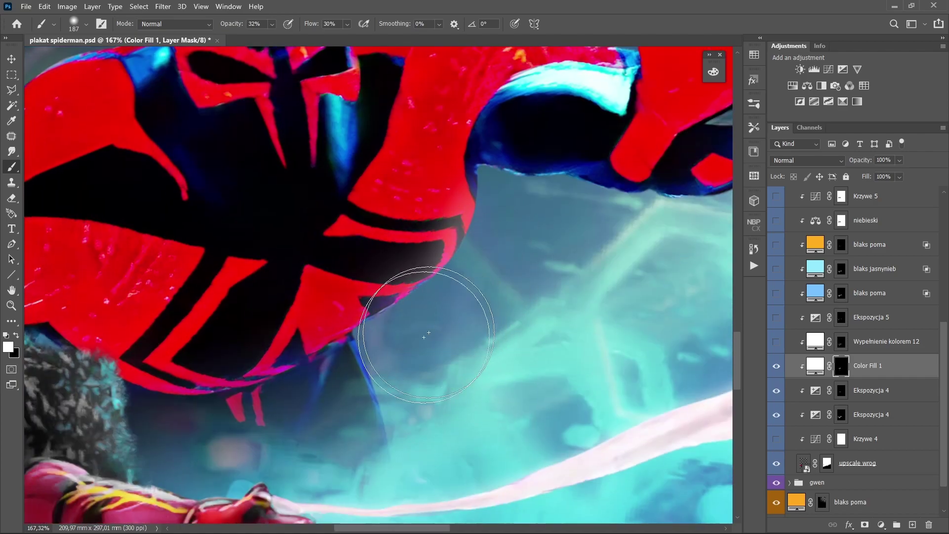
{"action": "left_click_drag", "start_coordinate": [389, 301], "coordinate": [509, 236]}
Paint a wide soft glow across the red character's waist with a brush of about 352 px.
{"action": "mouse_move", "coordinate": [237, 317]}
{"action": "left_mouse_down"}
{"action": "mouse_move", "coordinate": [198, 311]}
{"action": "mouse_move", "coordinate": [217, 317]}
{"action": "left_mouse_up"}
{"action": "left_click_drag", "start_coordinate": [243, 330], "coordinate": [326, 330]}
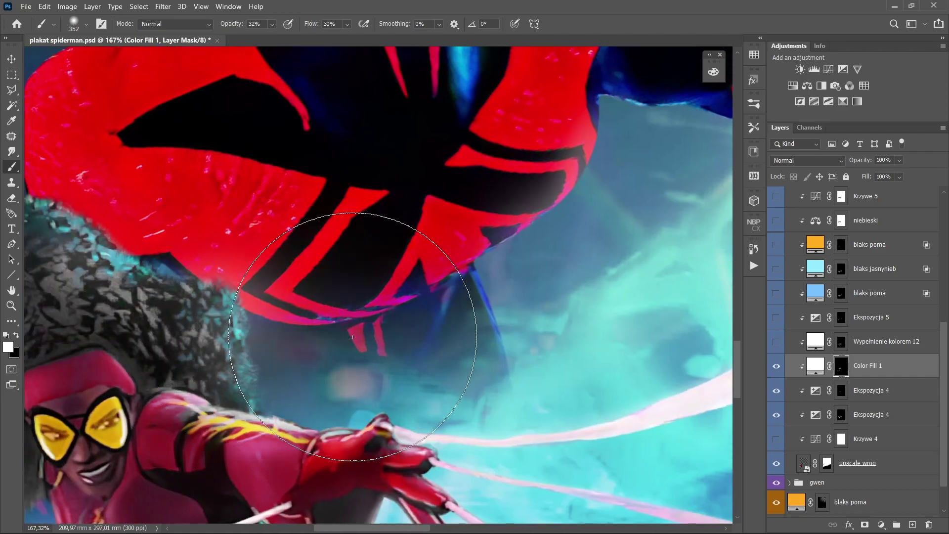
{"action": "left_click_drag", "start_coordinate": [433, 324], "coordinate": [568, 330]}
{"action": "left_click_drag", "start_coordinate": [317, 289], "coordinate": [183, 293]}
Paint a soft white glow along the lower edge of the red character's arm above the hair, with about 10% brush flow.
{"action": "scroll", "coordinate": [228, 115], "scroll_direction": "up", "scroll_amount": 3}
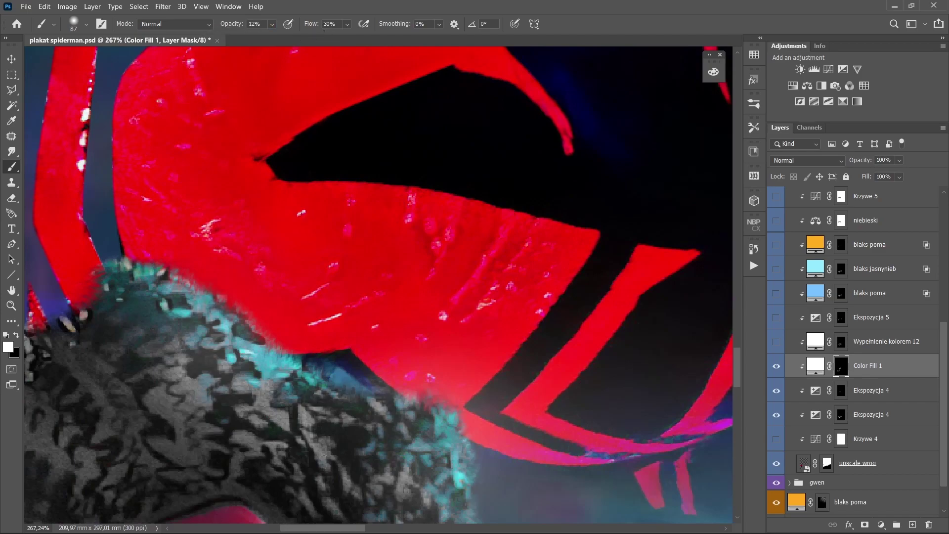
{"action": "left_click_drag", "start_coordinate": [420, 40], "coordinate": [420, 45]}
{"action": "left_click_drag", "start_coordinate": [249, 264], "coordinate": [256, 264]}
{"action": "left_click_drag", "start_coordinate": [131, 44], "coordinate": [132, 40]}
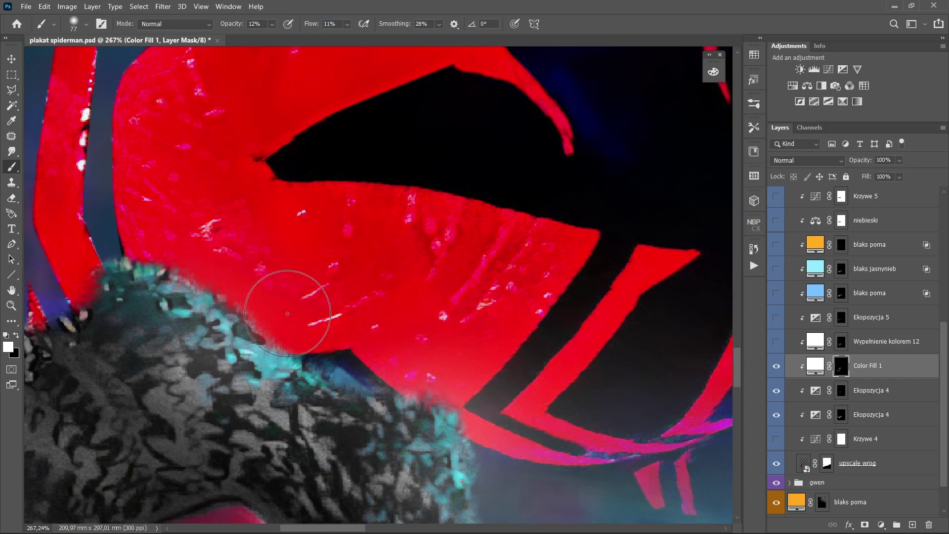
{"action": "left_click_drag", "start_coordinate": [419, 306], "coordinate": [394, 307]}
{"action": "scroll", "coordinate": [238, 337], "scroll_direction": "up", "scroll_amount": 3}
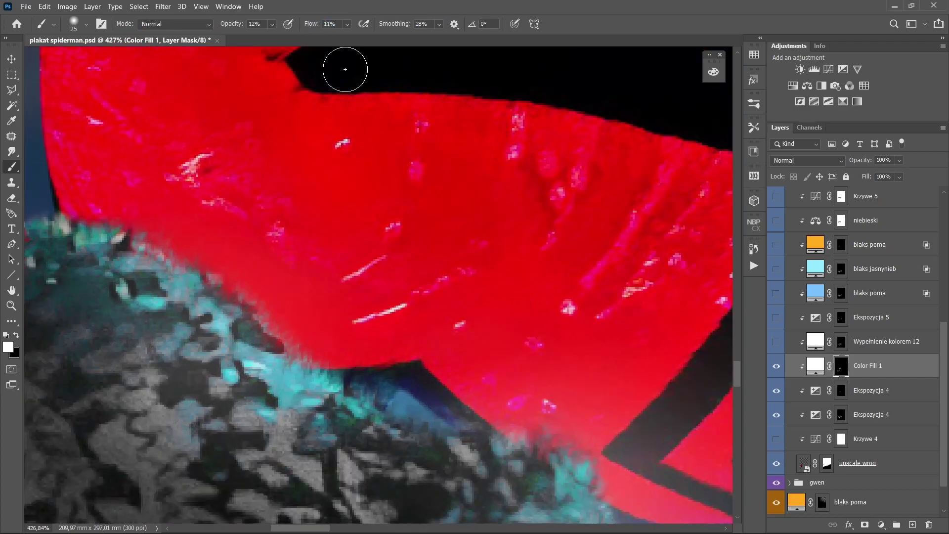
{"action": "left_click_drag", "start_coordinate": [329, 358], "coordinate": [288, 359]}
{"action": "left_click_drag", "start_coordinate": [299, 357], "coordinate": [423, 356]}
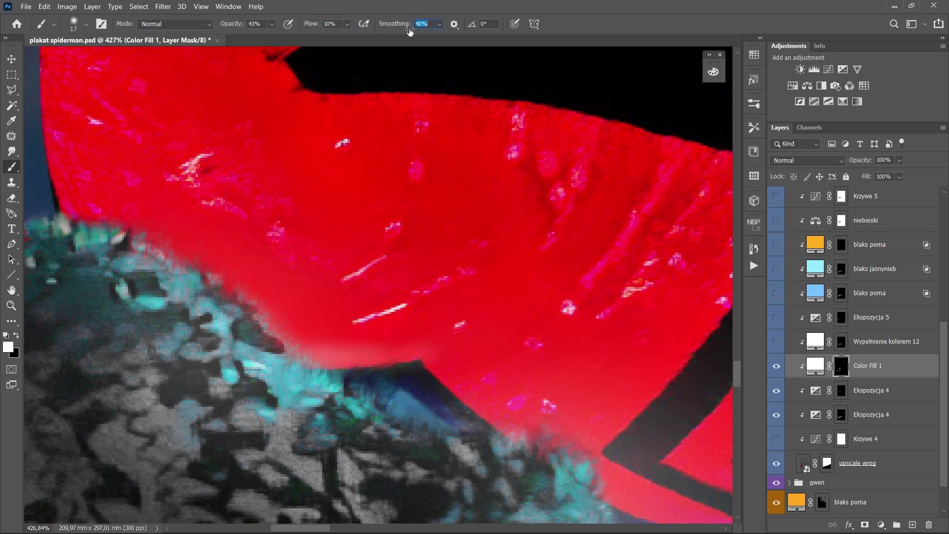
{"action": "scroll", "coordinate": [514, 262], "scroll_direction": "down", "scroll_amount": 8}
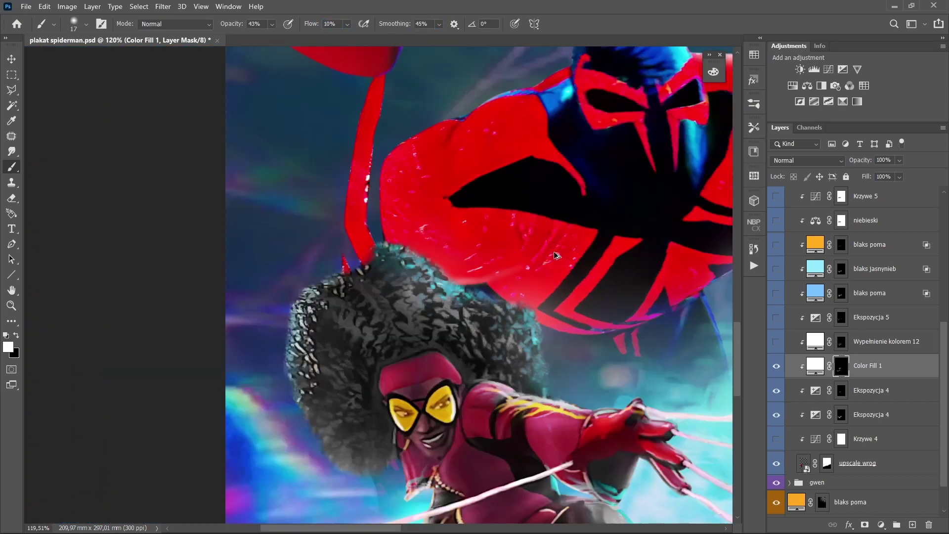
Brush a white rim highlight along the outer edge of the red character's thin vertical strand with a brush of about 36 px.
{"action": "scroll", "coordinate": [94, 384], "scroll_direction": "up", "scroll_amount": 5}
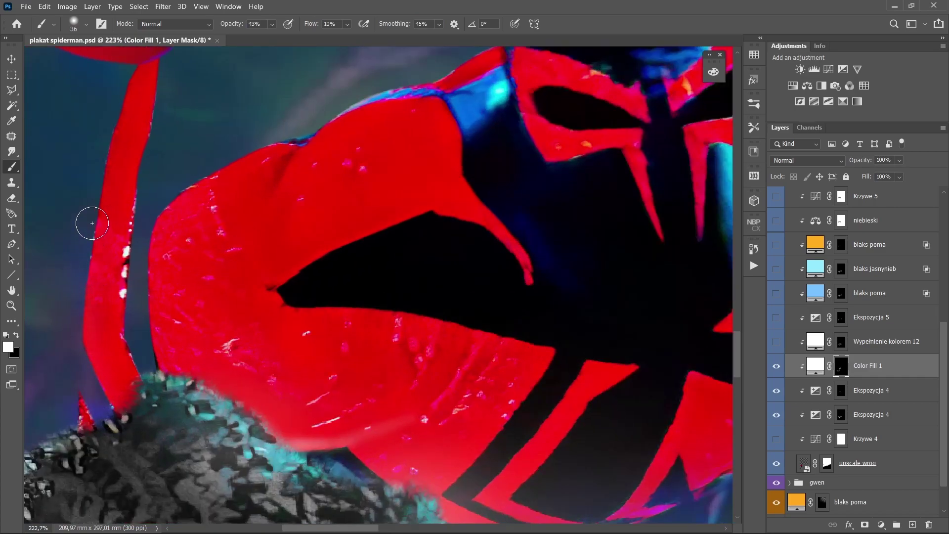
{"action": "left_click_drag", "start_coordinate": [88, 299], "coordinate": [95, 171]}
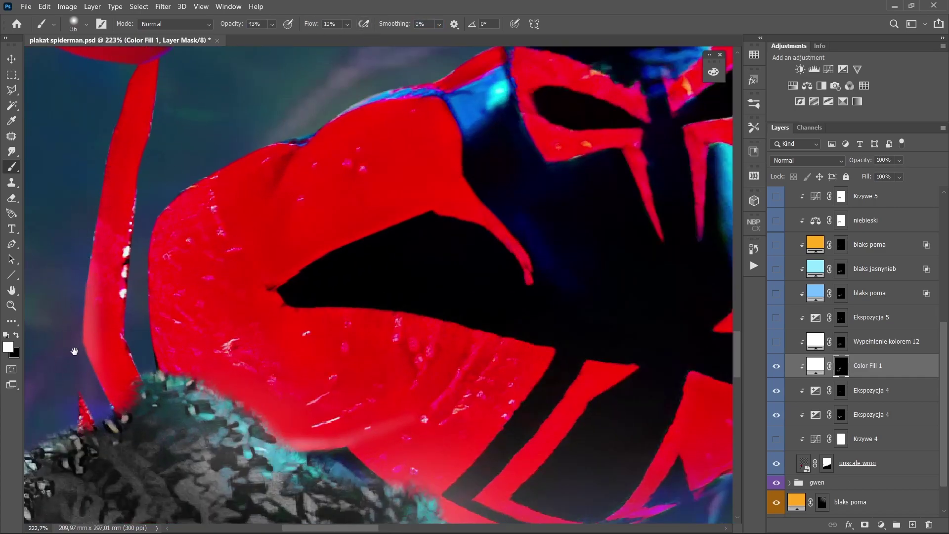
{"action": "left_click_drag", "start_coordinate": [70, 354], "coordinate": [267, 194]}
{"action": "left_click_drag", "start_coordinate": [250, 228], "coordinate": [244, 380]}
{"action": "scroll", "coordinate": [362, 153], "scroll_direction": "down", "scroll_amount": 5}
Paint a white rim highlight along the underside of the red character's outstretched arm on the fill's mask.
{"action": "left_click_drag", "start_coordinate": [547, 204], "coordinate": [66, 158]}
{"action": "scroll", "coordinate": [327, 158], "scroll_direction": "up", "scroll_amount": 3}
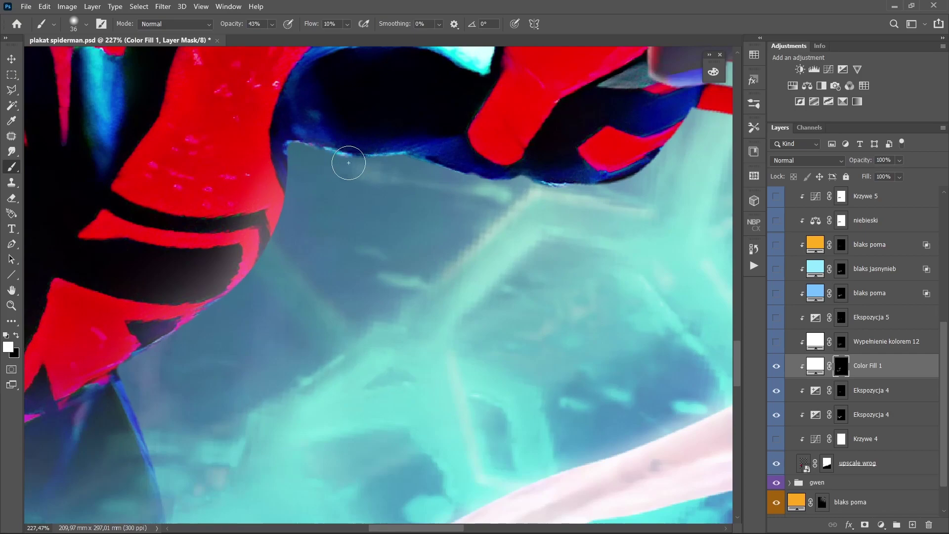
{"action": "left_click_drag", "start_coordinate": [344, 163], "coordinate": [360, 163]}
{"action": "mouse_move", "coordinate": [300, 149]}
{"action": "left_mouse_down"}
{"action": "mouse_move", "coordinate": [348, 171]}
{"action": "mouse_move", "coordinate": [484, 173]}
{"action": "left_mouse_up"}
{"action": "left_click_drag", "start_coordinate": [372, 235], "coordinate": [222, 290]}
{"action": "mouse_move", "coordinate": [434, 250]}
{"action": "left_mouse_down"}
{"action": "mouse_move", "coordinate": [408, 254]}
{"action": "mouse_move", "coordinate": [488, 247]}
{"action": "mouse_move", "coordinate": [310, 292]}
{"action": "left_mouse_up"}
{"action": "mouse_move", "coordinate": [405, 202]}
{"action": "left_mouse_down"}
{"action": "mouse_move", "coordinate": [373, 205]}
{"action": "mouse_move", "coordinate": [398, 188]}
{"action": "left_mouse_up"}
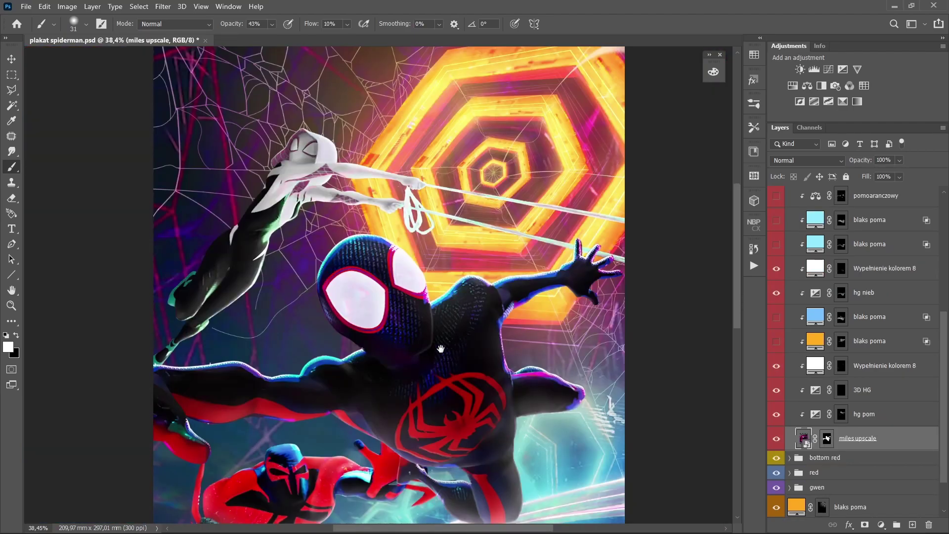
Add a Solid Color fill directly above the miles upscale layer, sampling orange ffa81f from the background portal.
{"action": "scroll", "coordinate": [440, 349], "scroll_direction": "down", "scroll_amount": 2}
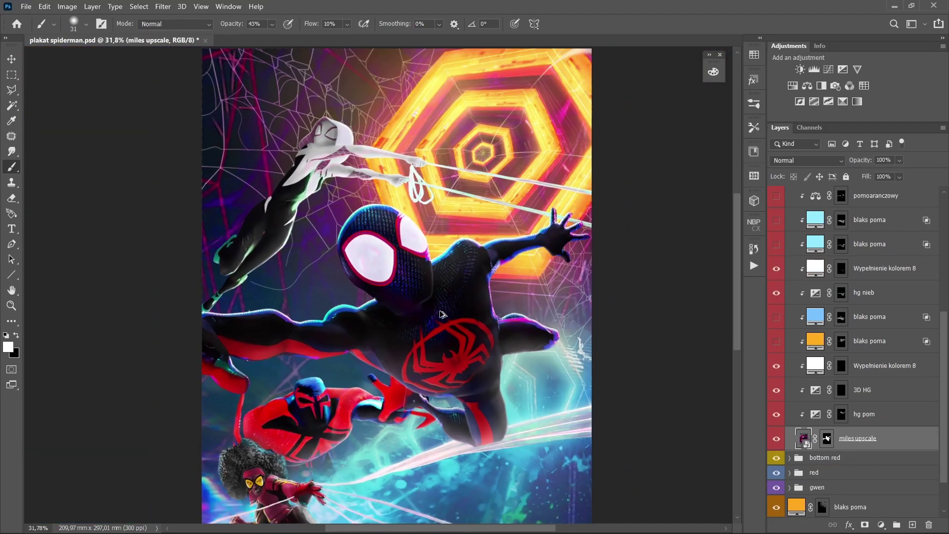
{"action": "left_click", "coordinate": [883, 524]}
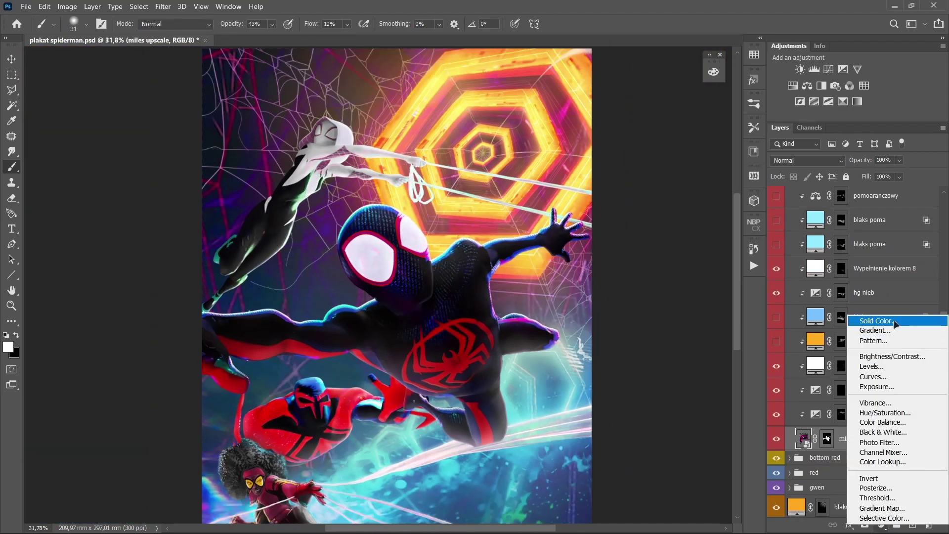
{"action": "left_click", "coordinate": [878, 321]}
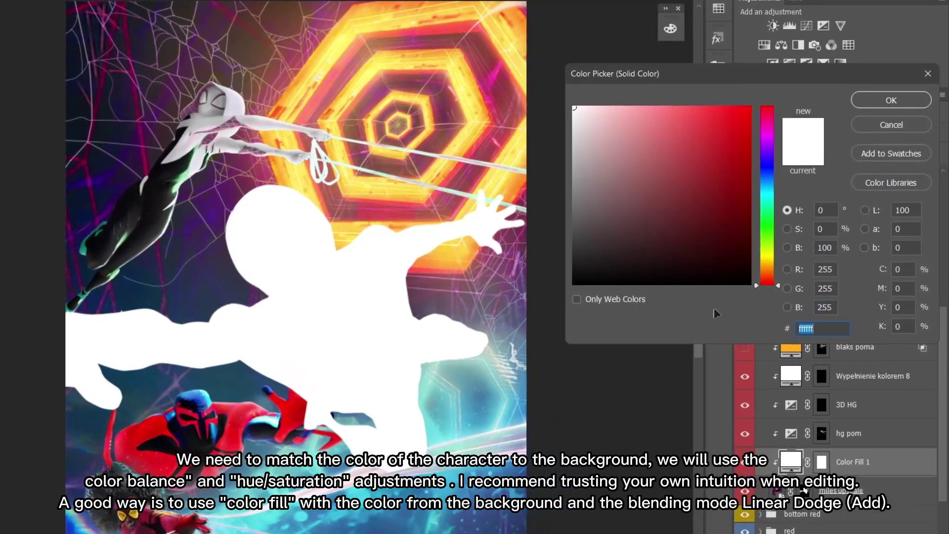
{"action": "left_click", "coordinate": [383, 90]}
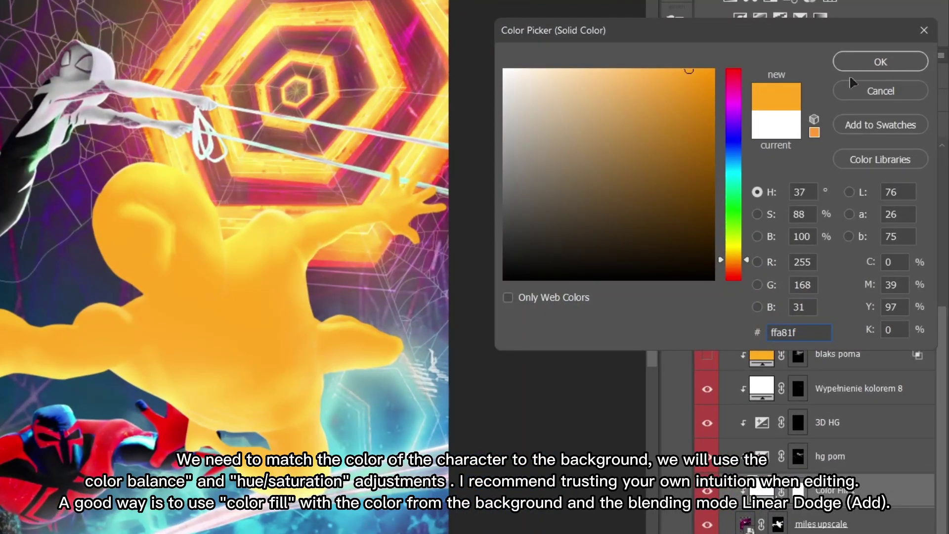
{"action": "left_click", "coordinate": [870, 68]}
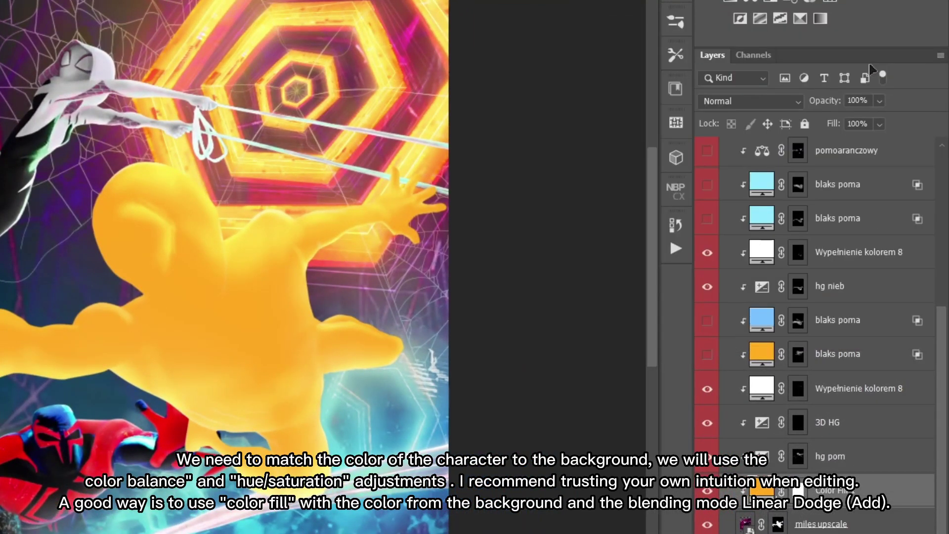
Set the orange fill to Hard Light at 80% opacity and invert its mask to hide the color.
{"action": "left_click", "coordinate": [787, 103]}
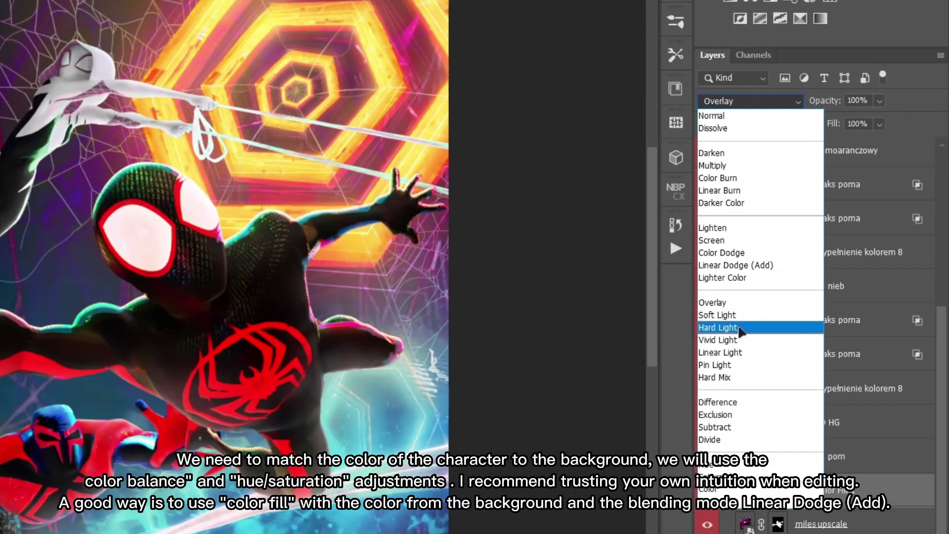
{"action": "left_click", "coordinate": [730, 330]}
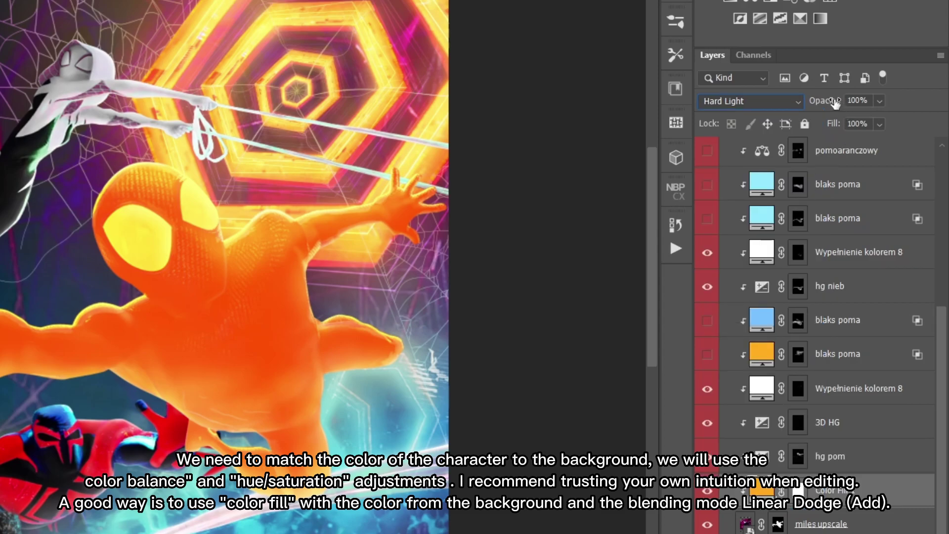
{"action": "left_click_drag", "start_coordinate": [834, 102], "coordinate": [826, 103]}
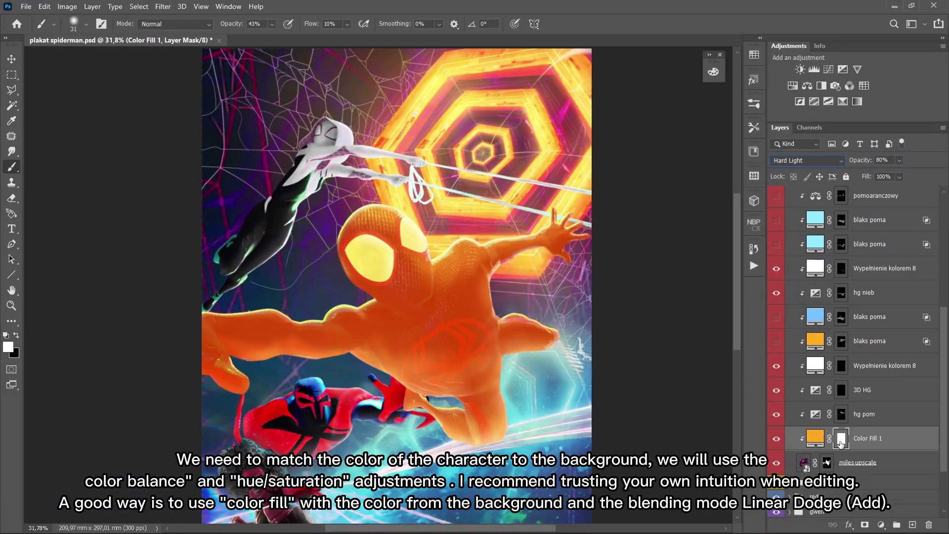
{"action": "key", "text": "ctrl+i"}
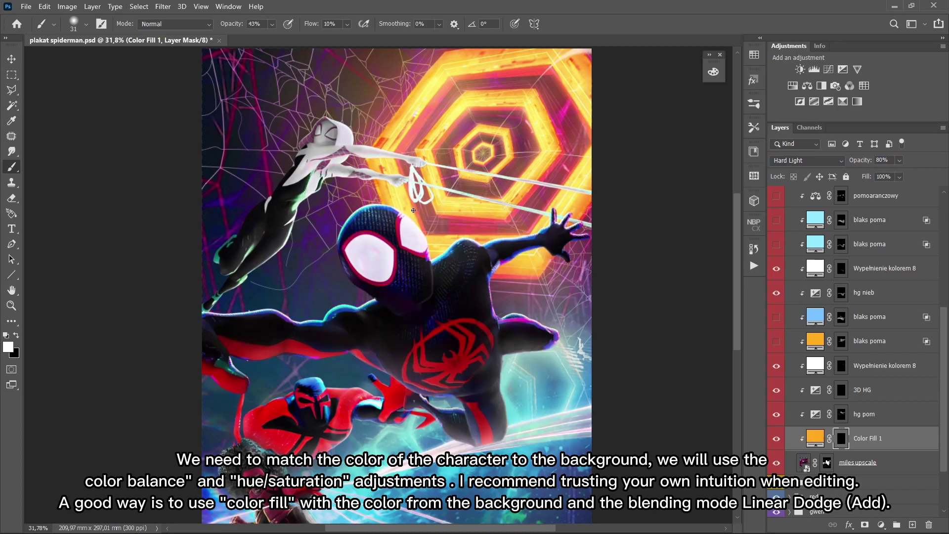
Choose the highlight 2 brush, enlarge it to about 504 px, and paint orange light onto the top of Miles's head.
{"action": "scroll", "coordinate": [413, 210], "scroll_direction": "up", "scroll_amount": 3}
{"action": "right_click", "coordinate": [424, 226]}
{"action": "double_click", "coordinate": [539, 262]}
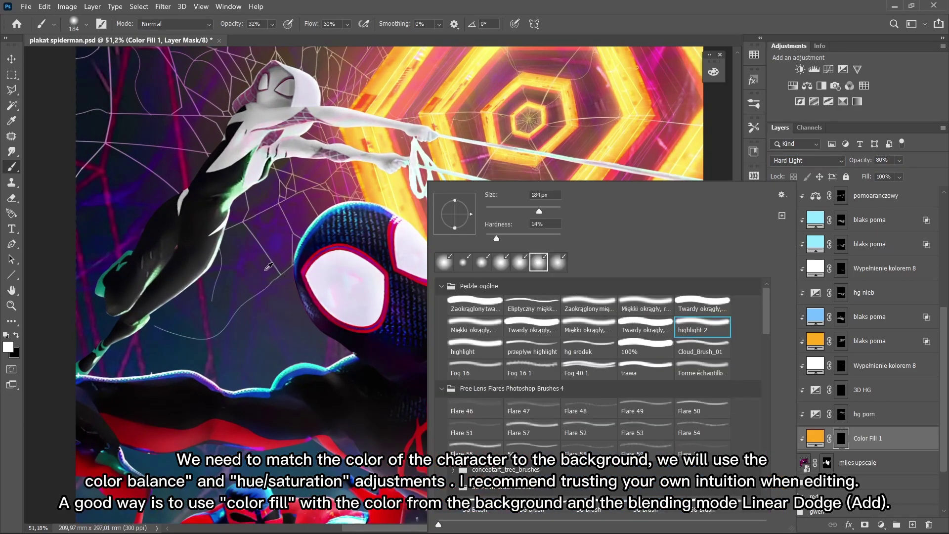
{"action": "left_click_drag", "start_coordinate": [343, 223], "coordinate": [346, 223]}
{"action": "left_click", "coordinate": [349, 186]}
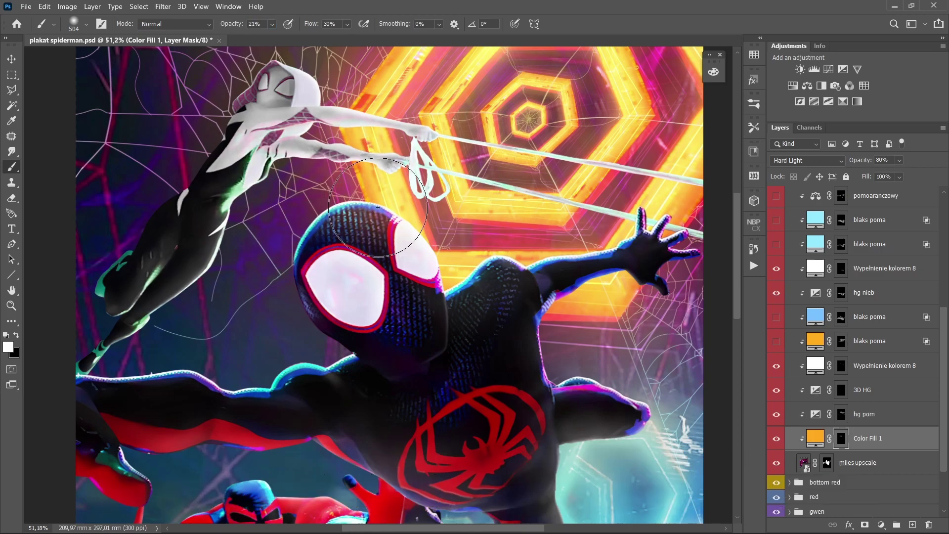
{"action": "left_click_drag", "start_coordinate": [353, 204], "coordinate": [435, 253]}
Paint orange light onto Miles's shoulder and raised arm nearest the portal with a brush of about 264 px.
{"action": "scroll", "coordinate": [486, 257], "scroll_direction": "up", "scroll_amount": 3}
{"action": "mouse_move", "coordinate": [495, 291]}
{"action": "left_mouse_down"}
{"action": "mouse_move", "coordinate": [464, 290]}
{"action": "mouse_move", "coordinate": [530, 247]}
{"action": "left_mouse_up"}
{"action": "left_click_drag", "start_coordinate": [595, 251], "coordinate": [418, 265]}
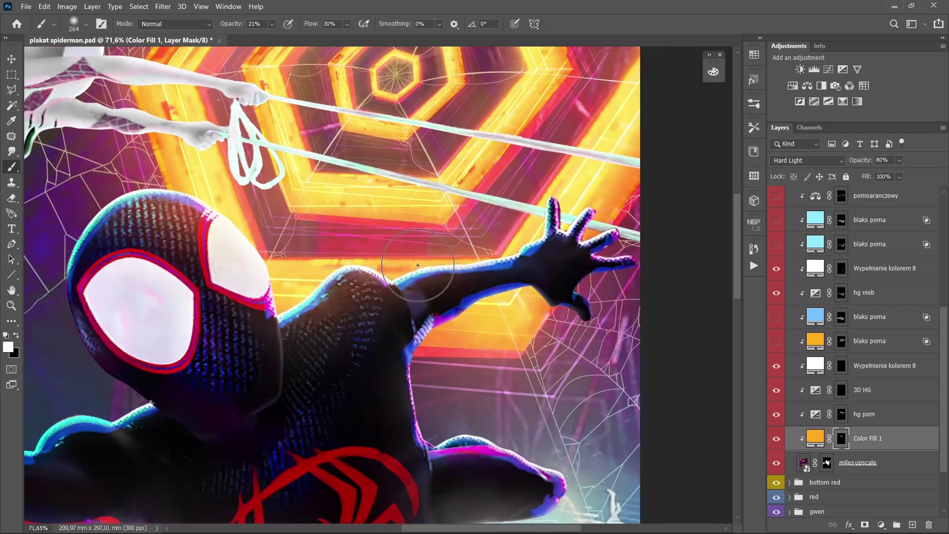
{"action": "left_click_drag", "start_coordinate": [475, 243], "coordinate": [530, 246]}
{"action": "left_click_drag", "start_coordinate": [310, 256], "coordinate": [508, 206]}
Spread a broad orange glow over Miles's head with a brush of about 972 px and tint his other arm at 26% flow.
{"action": "left_click_drag", "start_coordinate": [317, 157], "coordinate": [353, 158]}
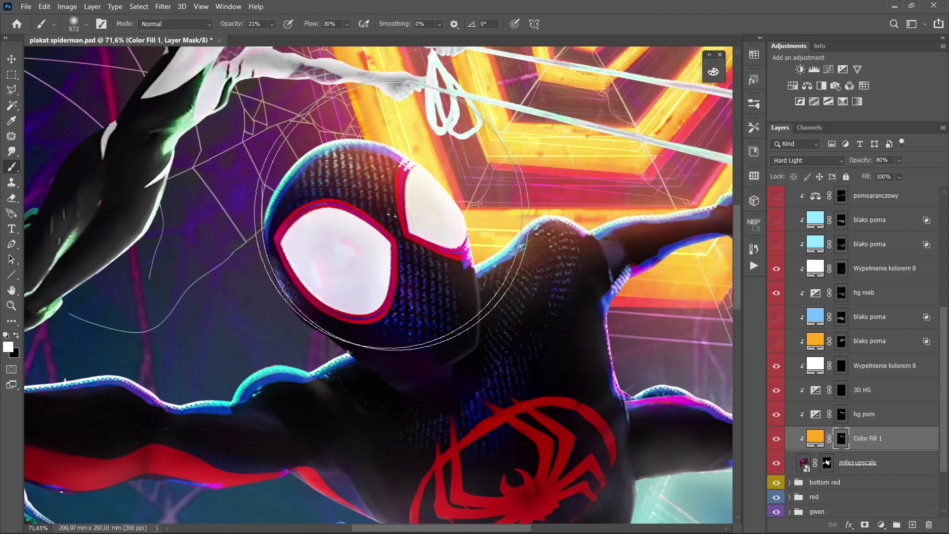
{"action": "left_click_drag", "start_coordinate": [358, 260], "coordinate": [546, 172]}
{"action": "left_click_drag", "start_coordinate": [318, 293], "coordinate": [203, 285]}
{"action": "scroll", "coordinate": [190, 243], "scroll_direction": "up", "scroll_amount": 4}
{"action": "left_click_drag", "start_coordinate": [318, 28], "coordinate": [314, 28]}
{"action": "left_click_drag", "start_coordinate": [296, 244], "coordinate": [307, 244]}
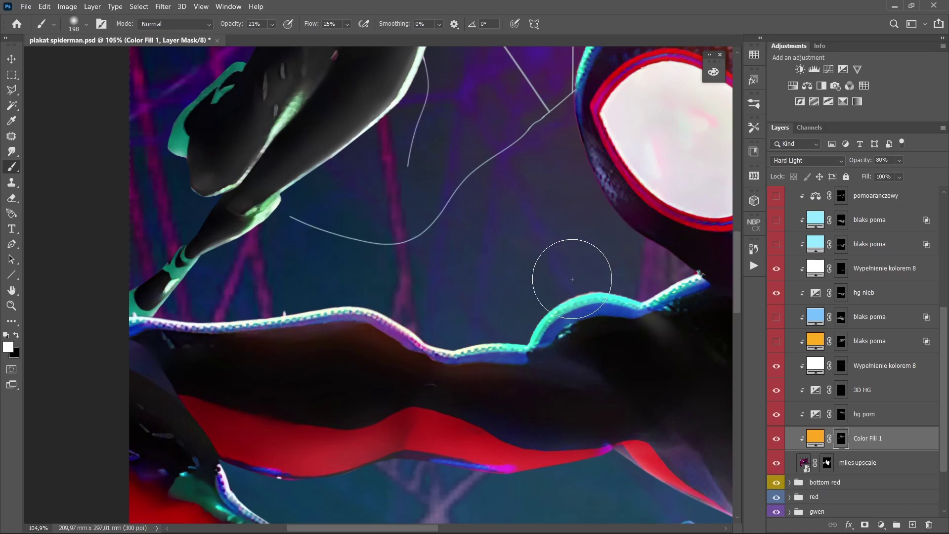
{"action": "scroll", "coordinate": [615, 298], "scroll_direction": "down", "scroll_amount": 4}
{"action": "left_click_drag", "start_coordinate": [560, 303], "coordinate": [606, 295]}
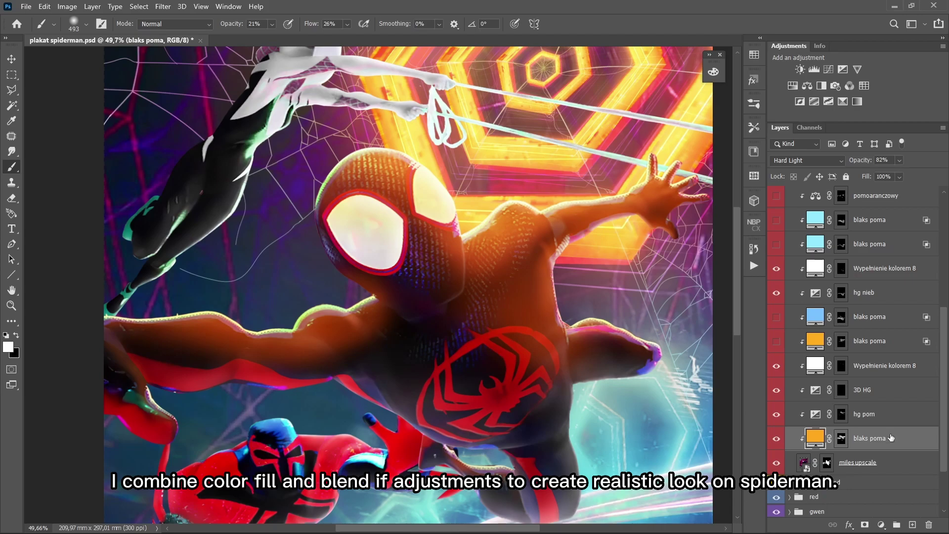
Adjust the orange blaks poma layer's Blend If shadow slider for the underlying layer so the suit's dark areas show through.
{"action": "right_click", "coordinate": [892, 439]}
{"action": "left_click", "coordinate": [821, 55]}
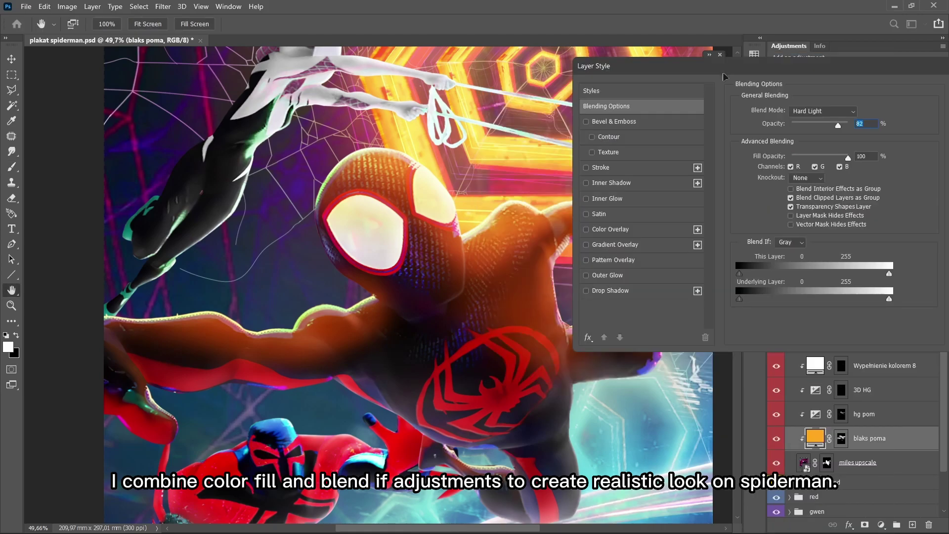
{"action": "left_click_drag", "start_coordinate": [755, 275], "coordinate": [783, 300]}
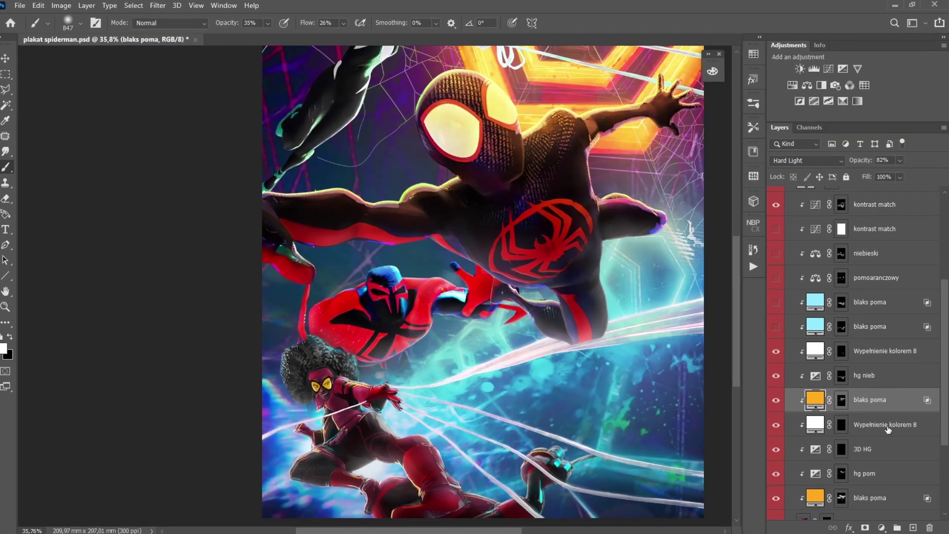
Add a Solid Color fill in light blue 77c1ff above the upper orange blaks poma layer.
{"action": "left_click", "coordinate": [881, 526]}
{"action": "left_click", "coordinate": [888, 322]}
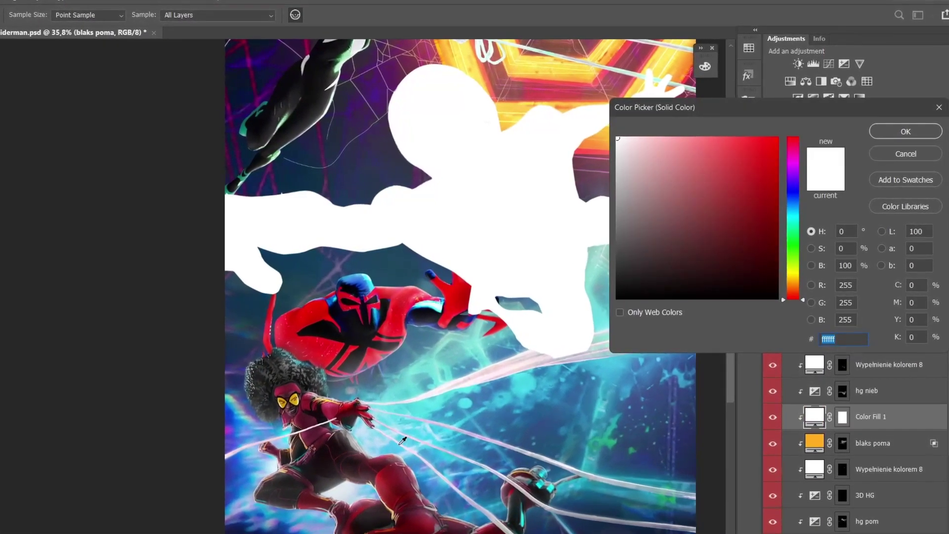
{"action": "type", "text": "77c1ff"}
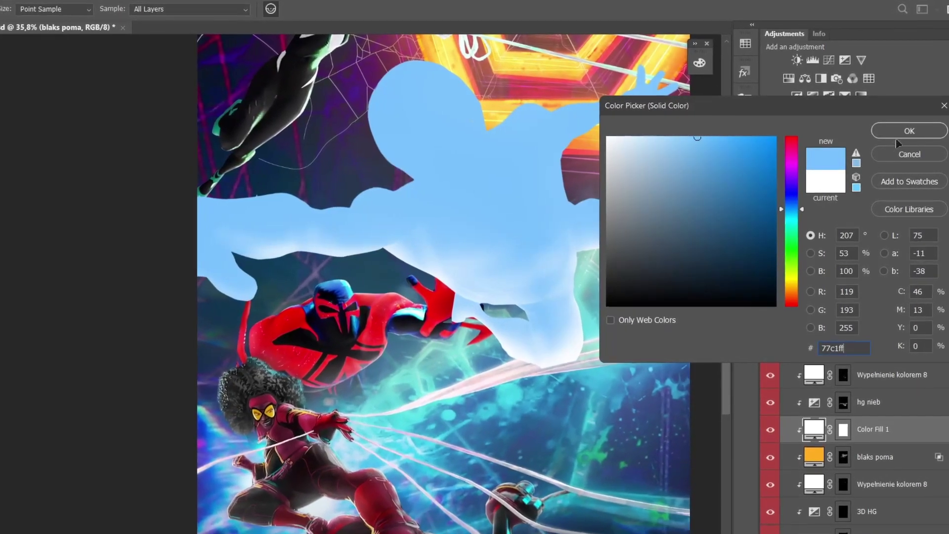
{"action": "left_click", "coordinate": [899, 134]}
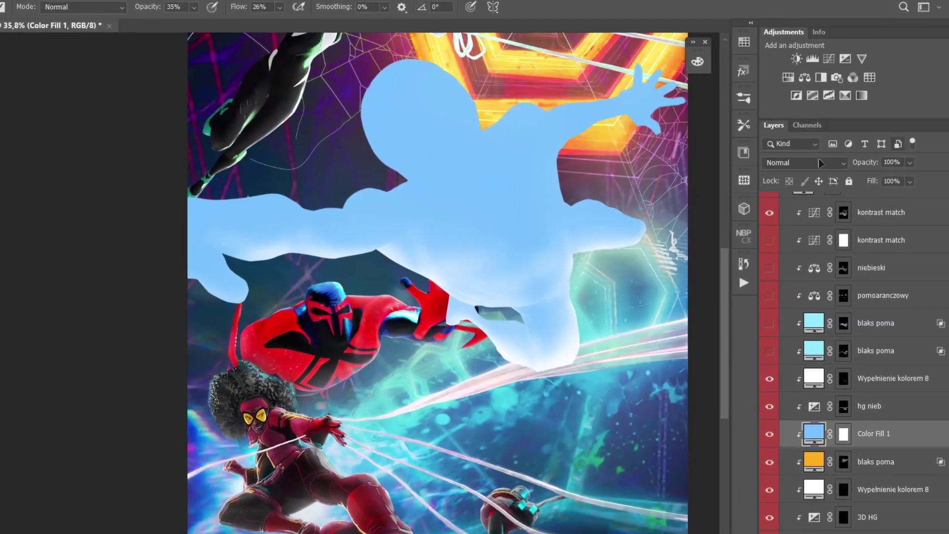
Set the light blue fill's blend mode to Hard Light and its opacity to 81%.
{"action": "left_click", "coordinate": [804, 161]}
{"action": "left_click", "coordinate": [881, 323]}
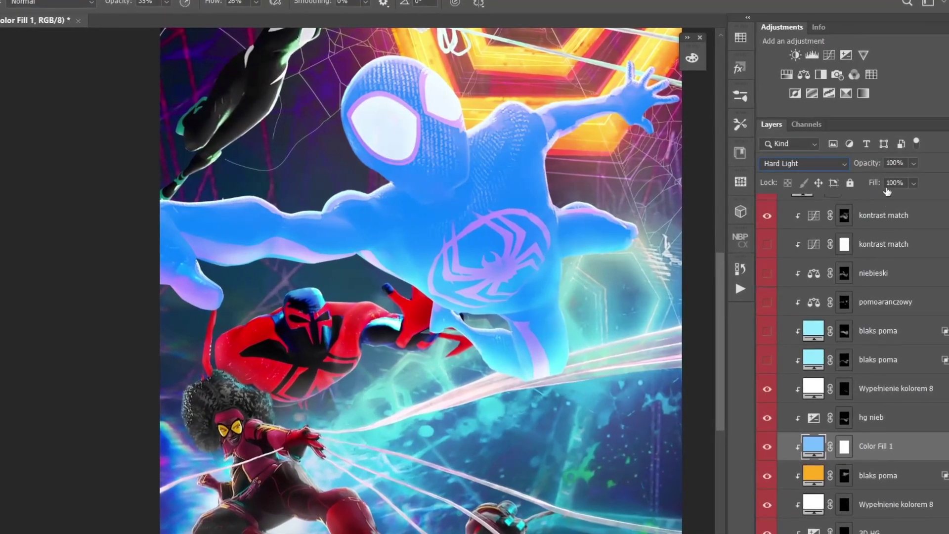
{"action": "left_click_drag", "start_coordinate": [877, 165], "coordinate": [861, 173]}
Split the blue fill's Blend If shadow slider for the underlying layer to 0 / 47 and apply it.
{"action": "right_click", "coordinate": [887, 463]}
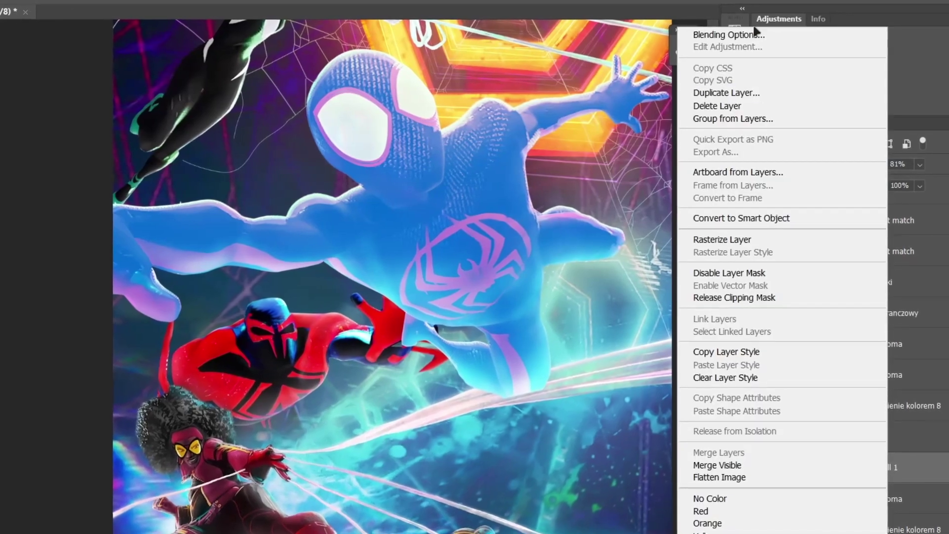
{"action": "left_click", "coordinate": [712, 37]}
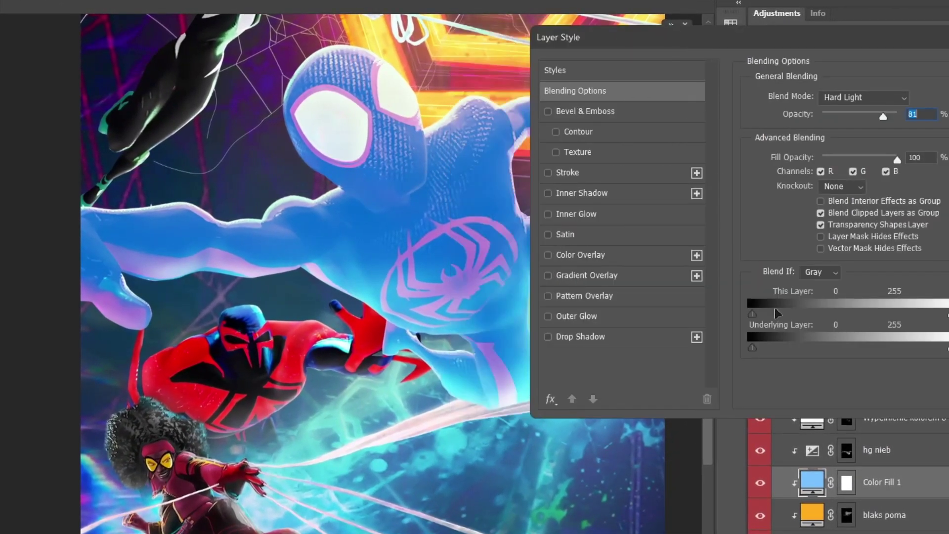
{"action": "left_click_drag", "start_coordinate": [754, 353], "coordinate": [794, 356]}
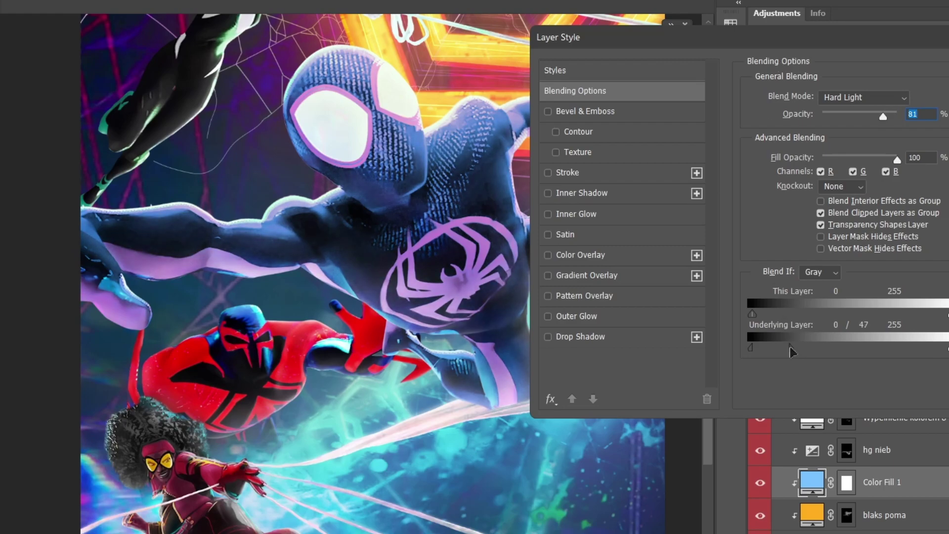
{"action": "left_click_drag", "start_coordinate": [778, 45], "coordinate": [494, 81]}
{"action": "left_click", "coordinate": [790, 111]}
Invert the light blue fill's mask and paint blue light back onto Miles's outstretched arm, lower torso and legs with a 35% opacity brush.
{"action": "left_click", "coordinate": [847, 483]}
{"action": "key", "text": "ctrl+i"}
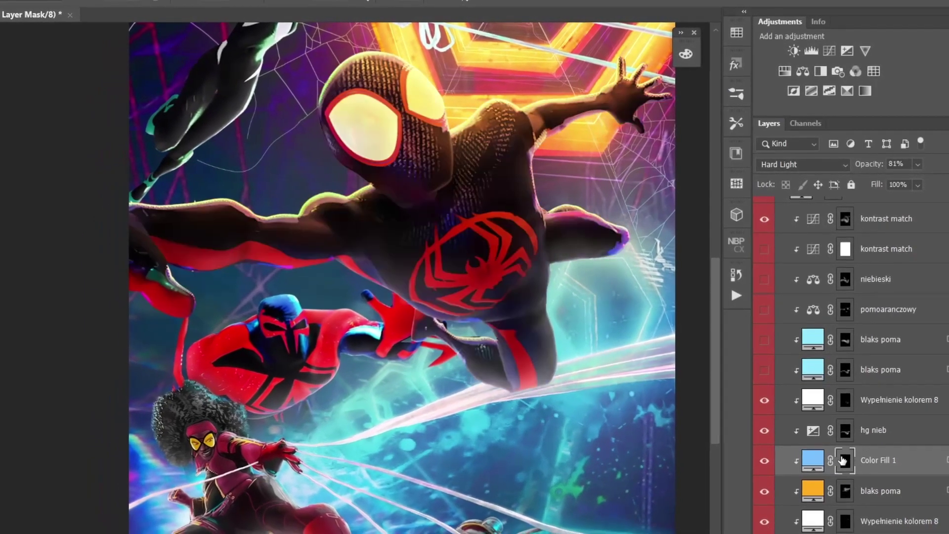
{"action": "scroll", "coordinate": [348, 302], "scroll_direction": "up", "scroll_amount": 3}
{"action": "left_click_drag", "start_coordinate": [269, 301], "coordinate": [87, 302]}
{"action": "left_click_drag", "start_coordinate": [236, 6], "coordinate": [240, 6]}
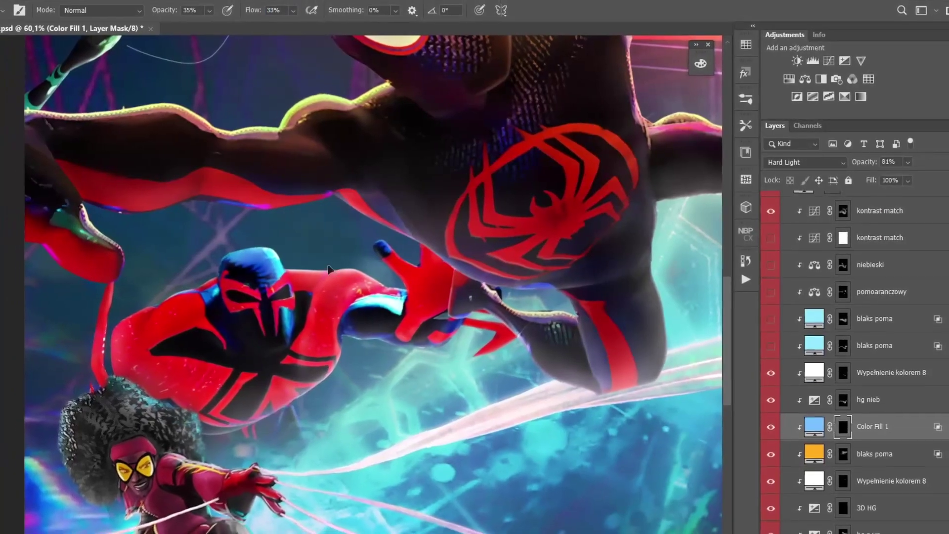
{"action": "mouse_move", "coordinate": [249, 225]}
{"action": "left_mouse_down"}
{"action": "mouse_move", "coordinate": [143, 229]}
{"action": "mouse_move", "coordinate": [254, 267]}
{"action": "left_mouse_up"}
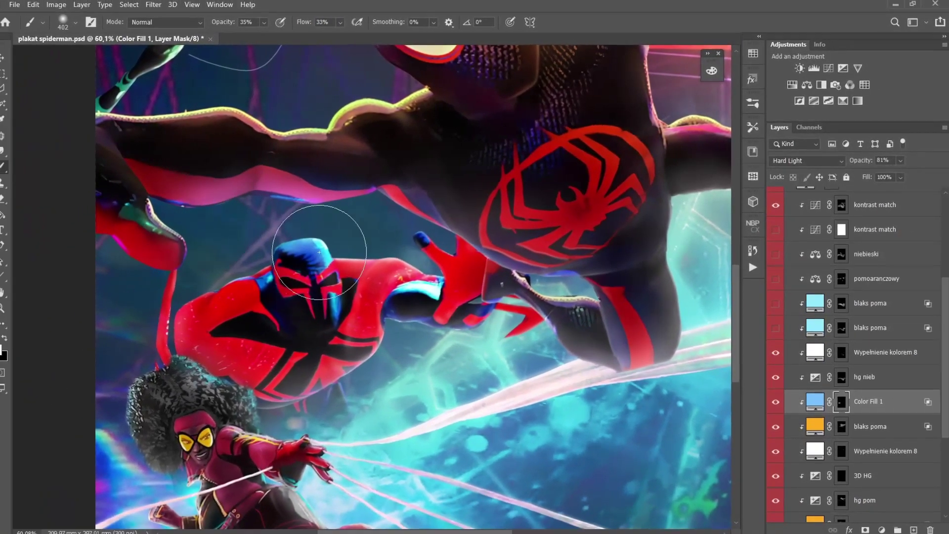
{"action": "right_click", "coordinate": [319, 252], "text": "alt"}
{"action": "mouse_move", "coordinate": [396, 212]}
{"action": "left_mouse_down"}
{"action": "mouse_move", "coordinate": [424, 221]}
{"action": "mouse_move", "coordinate": [472, 269]}
{"action": "left_mouse_up"}
{"action": "mouse_move", "coordinate": [652, 311]}
{"action": "left_mouse_down"}
{"action": "mouse_move", "coordinate": [574, 320]}
{"action": "mouse_move", "coordinate": [606, 314]}
{"action": "mouse_move", "coordinate": [604, 271]}
{"action": "left_mouse_up"}
{"action": "right_click", "coordinate": [600, 314], "text": "alt"}
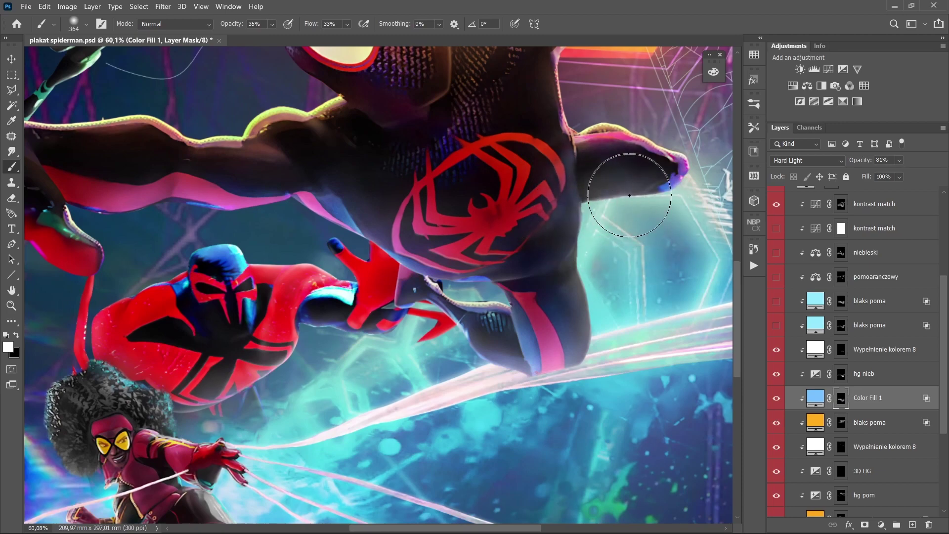
Extend the painted blue light across Miles's chest and side, using a 19% opacity brush around the head.
{"action": "scroll", "coordinate": [620, 196], "scroll_direction": "left", "scroll_amount": 3}
{"action": "scroll", "coordinate": [562, 321], "scroll_direction": "down", "scroll_amount": 1}
{"action": "mouse_move", "coordinate": [551, 233]}
{"action": "left_mouse_down"}
{"action": "mouse_move", "coordinate": [644, 227]}
{"action": "mouse_move", "coordinate": [550, 225]}
{"action": "left_mouse_up"}
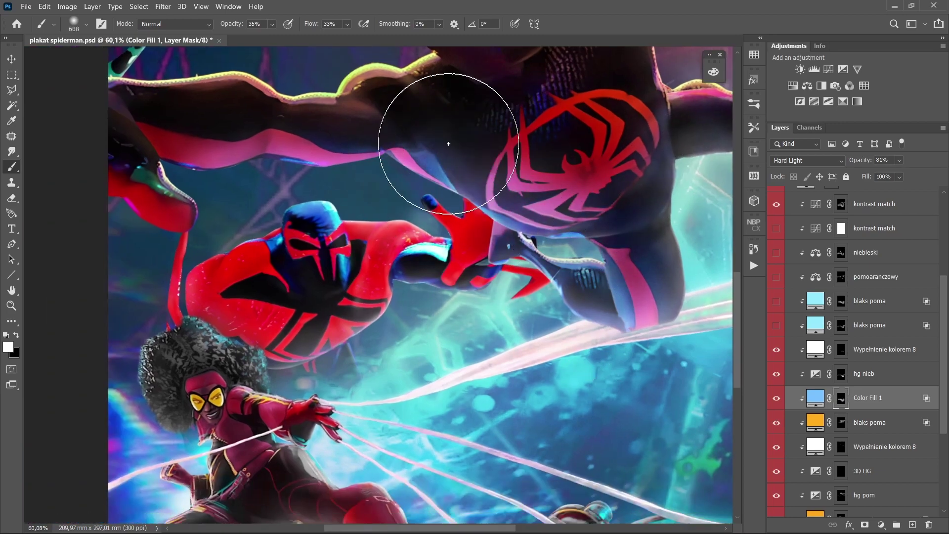
{"action": "left_click_drag", "start_coordinate": [418, 144], "coordinate": [530, 190]}
{"action": "left_click_drag", "start_coordinate": [244, 268], "coordinate": [251, 261]}
{"action": "scroll", "coordinate": [412, 240], "scroll_direction": "down", "scroll_amount": 2}
{"action": "mouse_move", "coordinate": [607, 321]}
{"action": "left_mouse_down"}
{"action": "mouse_move", "coordinate": [412, 240]}
{"action": "mouse_move", "coordinate": [481, 452]}
{"action": "left_mouse_up"}
{"action": "scroll", "coordinate": [424, 267], "scroll_direction": "up", "scroll_amount": 4}
{"action": "left_click_drag", "start_coordinate": [429, 266], "coordinate": [372, 254]}
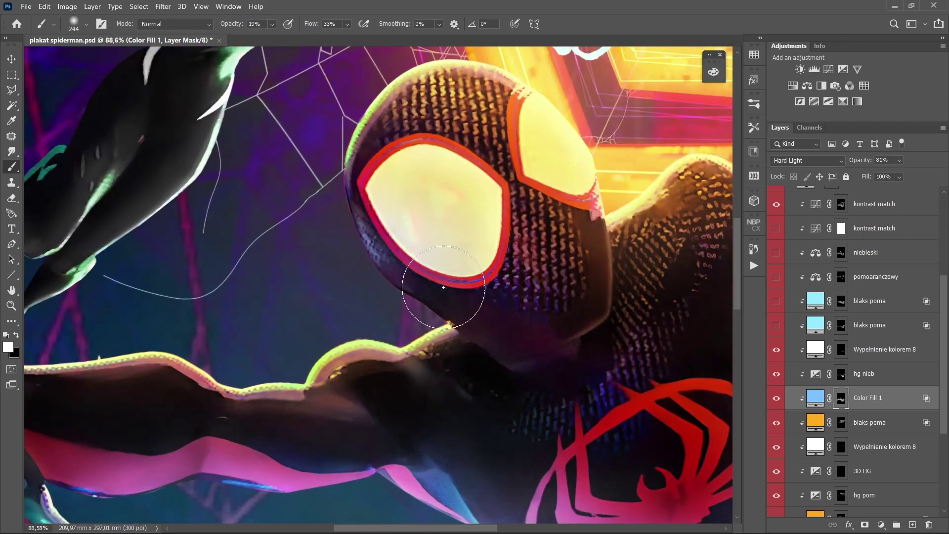
{"action": "scroll", "coordinate": [603, 273], "scroll_direction": "down", "scroll_amount": 4}
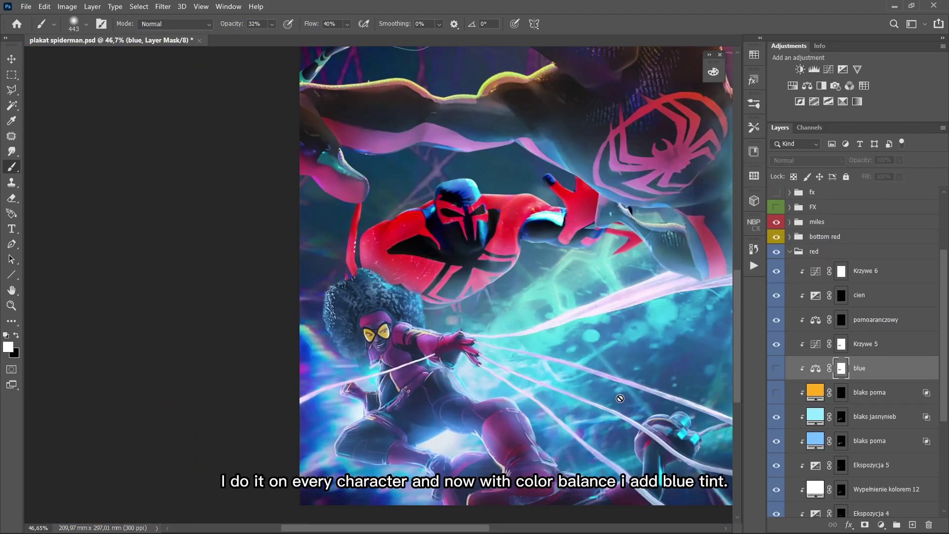
Show the red group's blue Color Balance layer and open its Highlights tone settings.
{"action": "double_click", "coordinate": [813, 370]}
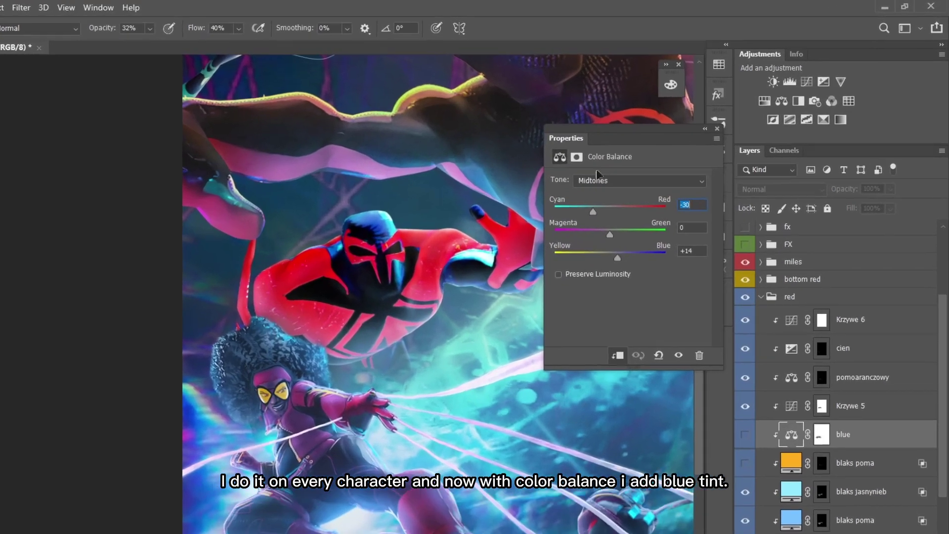
{"action": "left_click", "coordinate": [652, 153]}
{"action": "left_click", "coordinate": [661, 161]}
{"action": "left_click", "coordinate": [445, 280]}
{"action": "left_click", "coordinate": [445, 316]}
{"action": "left_click", "coordinate": [460, 271]}
{"action": "left_click", "coordinate": [490, 316]}
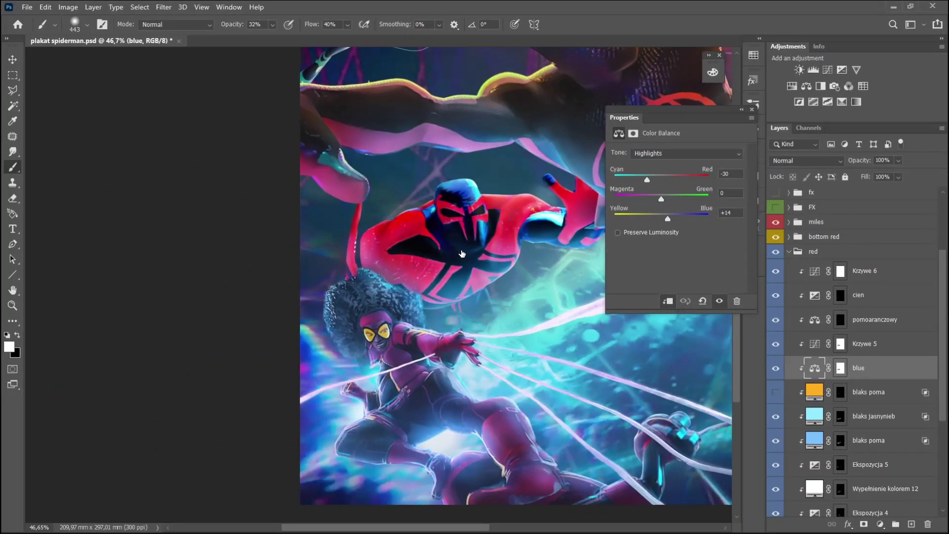
Examine the blue Color Balance layer's mask on its own and close the adjustment's properties.
{"action": "left_click", "coordinate": [839, 369], "text": "alt"}
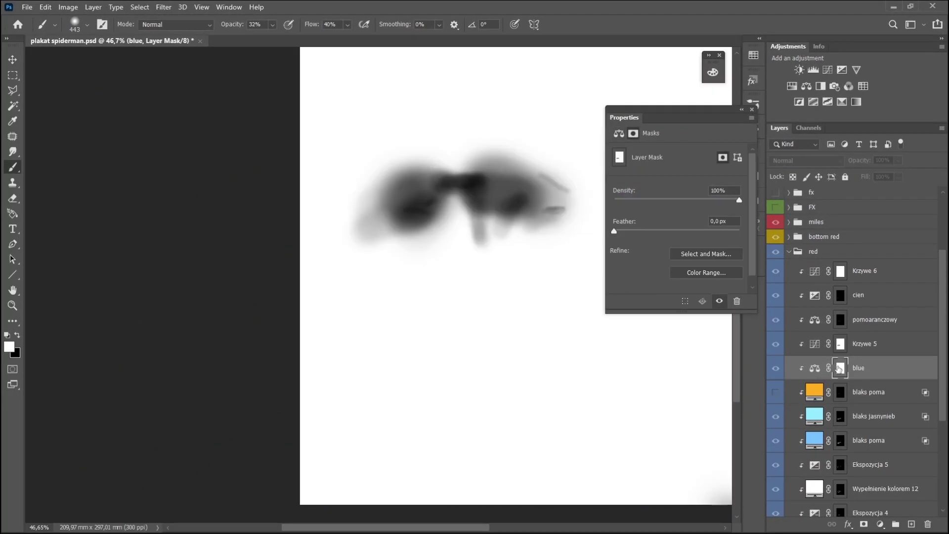
{"action": "left_click", "coordinate": [839, 369], "text": "alt"}
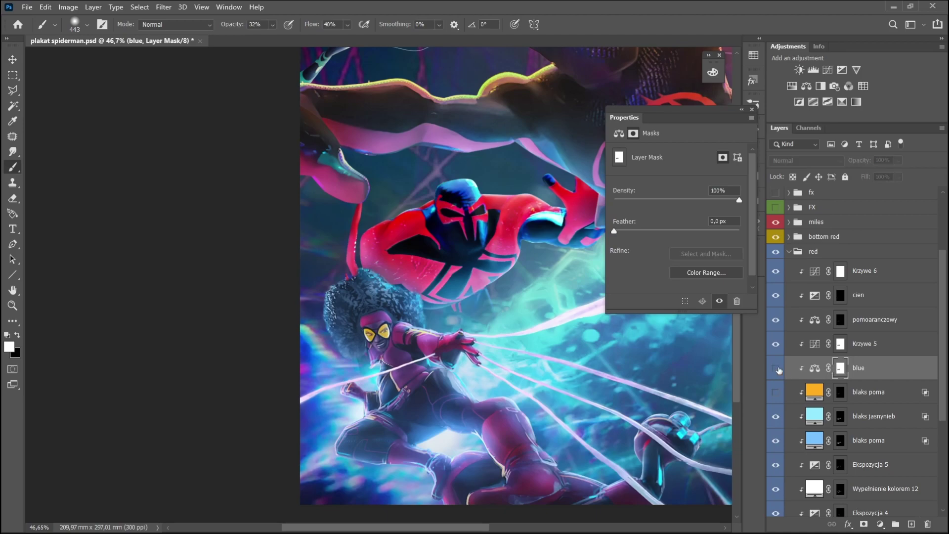
{"action": "left_click", "coordinate": [752, 110]}
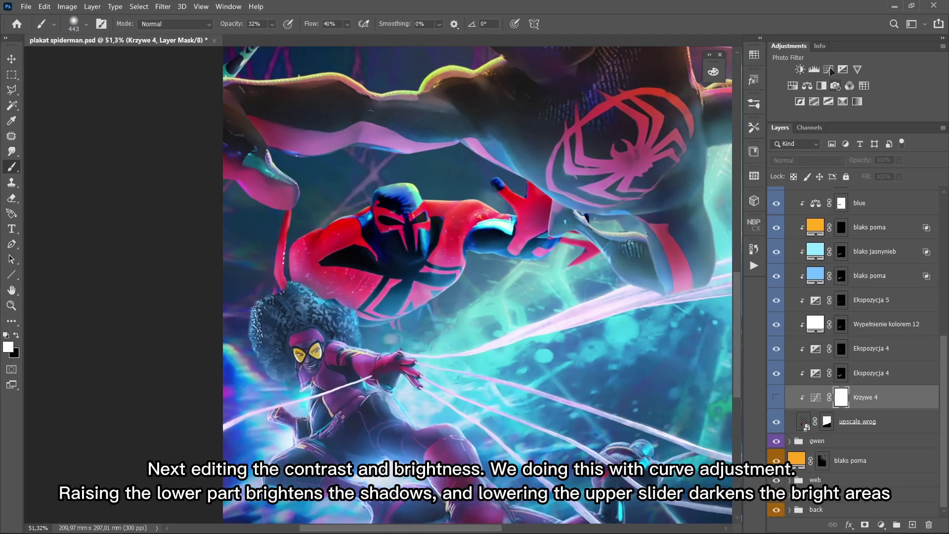
Add a clipped Curves adjustment above Krzywe 4, raising the curve's shadow end and lowering its highlight end.
{"action": "left_click", "coordinate": [829, 69]}
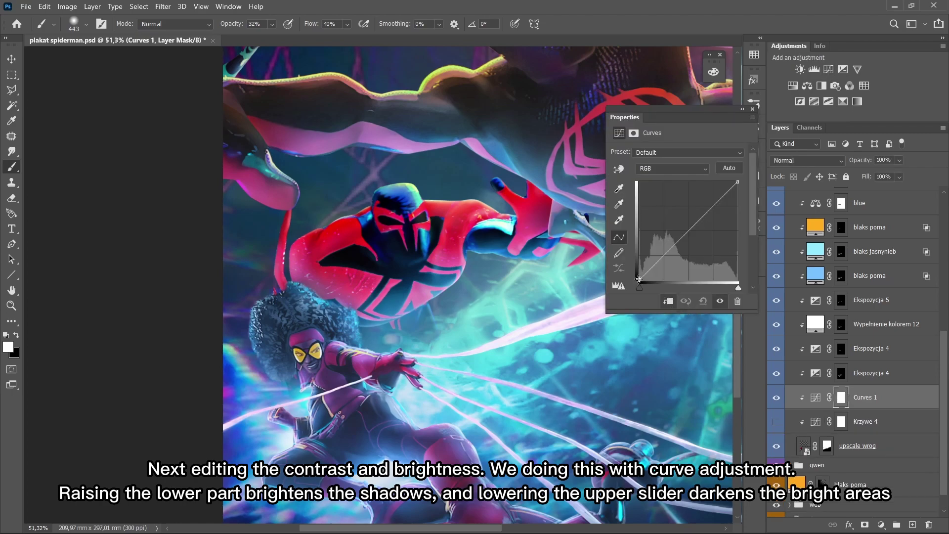
{"action": "left_click_drag", "start_coordinate": [640, 275], "coordinate": [638, 267]}
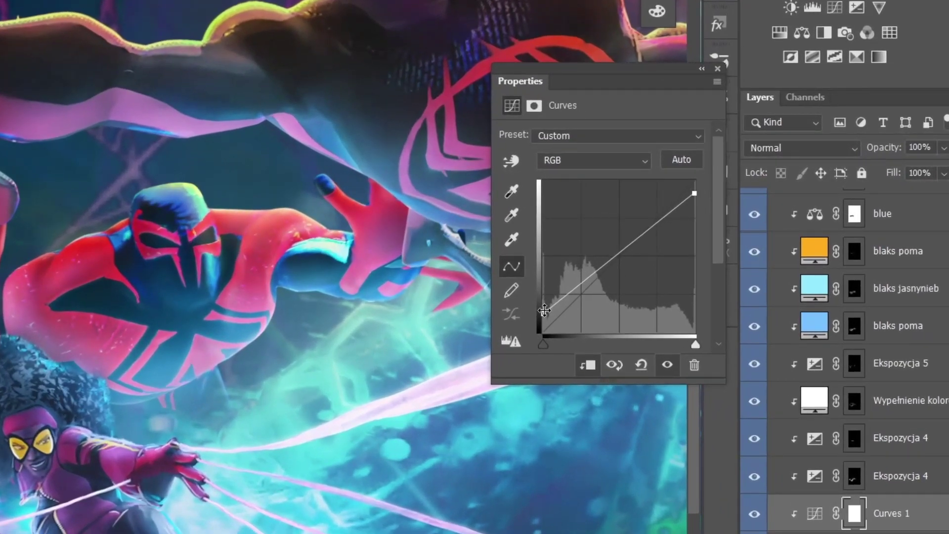
{"action": "left_click_drag", "start_coordinate": [542, 308], "coordinate": [541, 309]}
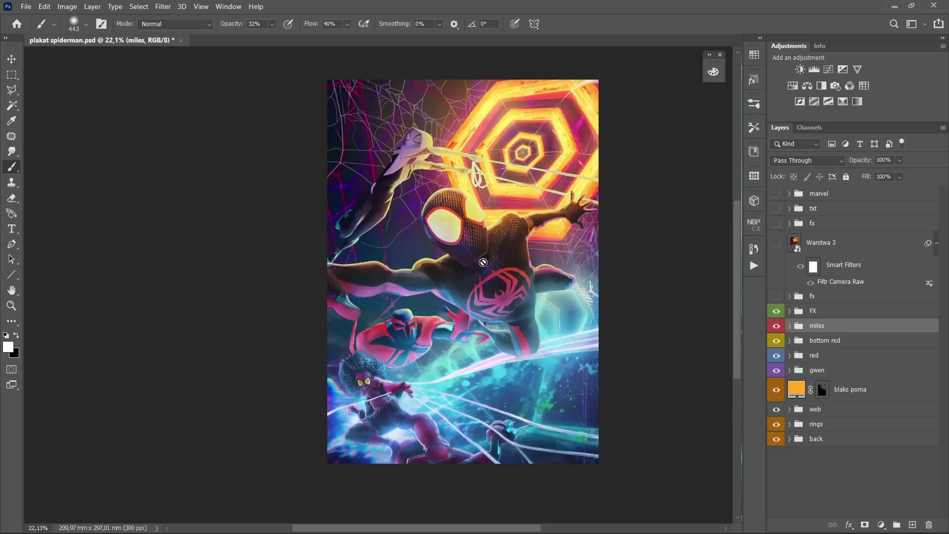
Add a Solid Color fill above the miles group in an orange sampled from the glowing portal.
{"action": "scroll", "coordinate": [483, 263], "scroll_direction": "down", "scroll_amount": 5}
{"action": "scroll", "coordinate": [483, 262], "scroll_direction": "up", "scroll_amount": 6}
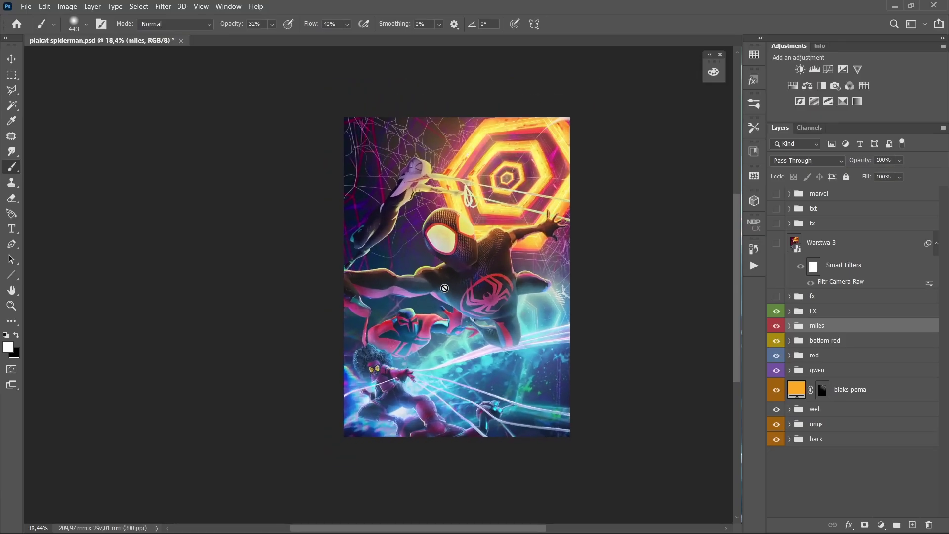
{"action": "left_click", "coordinate": [882, 525]}
{"action": "left_click", "coordinate": [878, 320]}
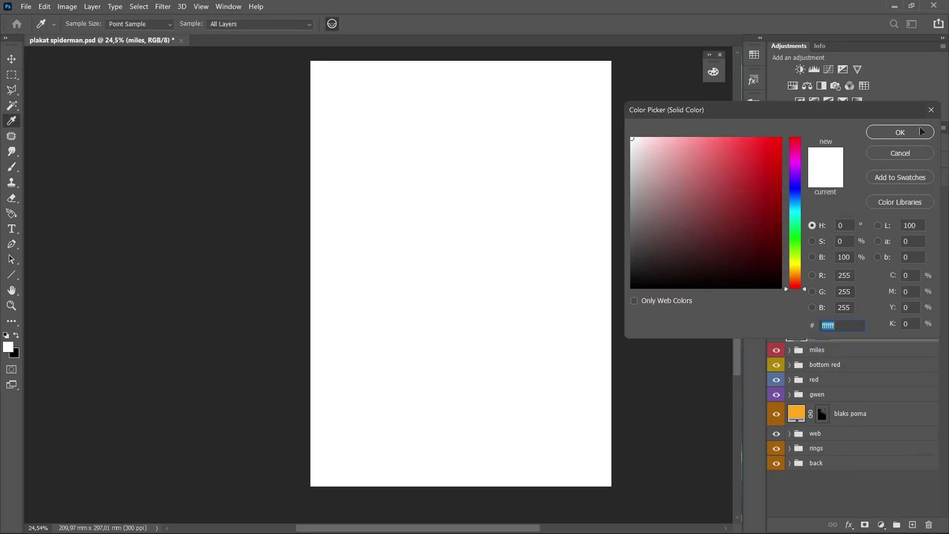
{"action": "key", "text": "Return"}
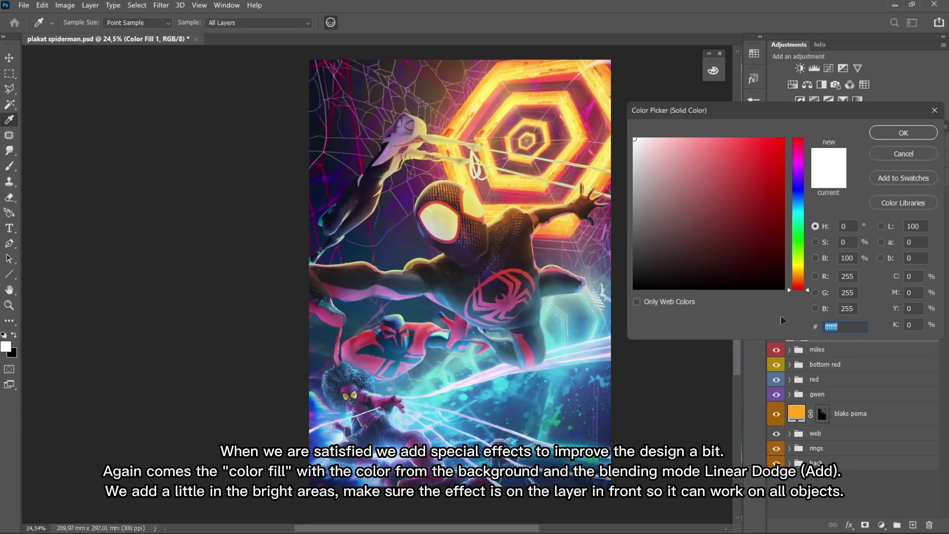
{"action": "left_click", "coordinate": [481, 90]}
{"action": "left_click_drag", "start_coordinate": [479, 94], "coordinate": [485, 75]}
{"action": "left_click", "coordinate": [904, 130]}
{"action": "left_click", "coordinate": [776, 327]}
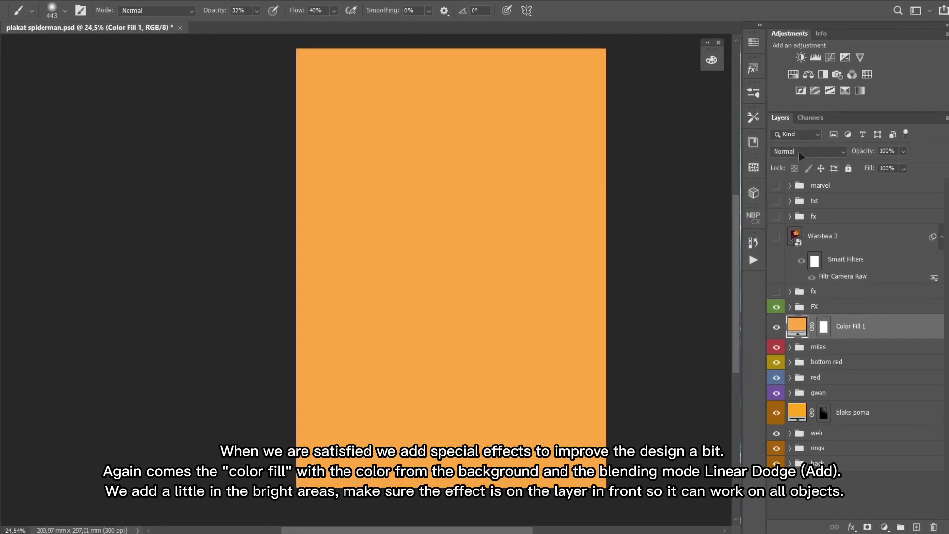
Set the orange fill's blend mode to Linear Dodge (Add) and its Fill to 76%.
{"action": "left_click", "coordinate": [809, 153]}
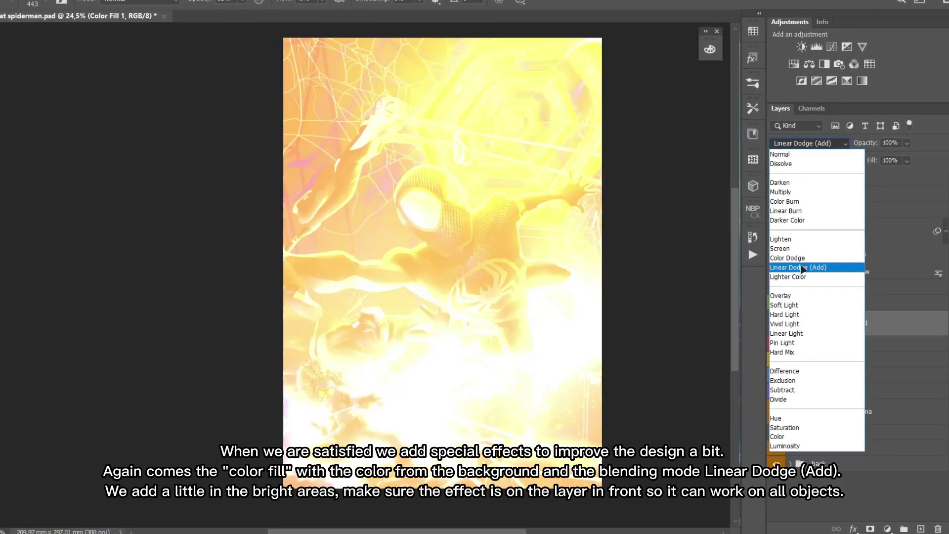
{"action": "left_click", "coordinate": [798, 269]}
{"action": "left_click_drag", "start_coordinate": [872, 167], "coordinate": [858, 164]}
Invert the orange fill's mask and paint a soft glow around the portal with a much larger brush.
{"action": "left_click", "coordinate": [827, 326]}
{"action": "key", "text": "ctrl+i"}
{"action": "key", "text": "bracketright"}
{"action": "key", "text": "bracketright"}
{"action": "key", "text": "bracketright"}
{"action": "key", "text": "bracketright"}
{"action": "key", "text": "bracketright"}
{"action": "key", "text": "bracketright"}
{"action": "left_click", "coordinate": [419, 121]}
{"action": "left_click", "coordinate": [405, 113]}
{"action": "key", "text": "bracketright"}
{"action": "key", "text": "bracketright"}
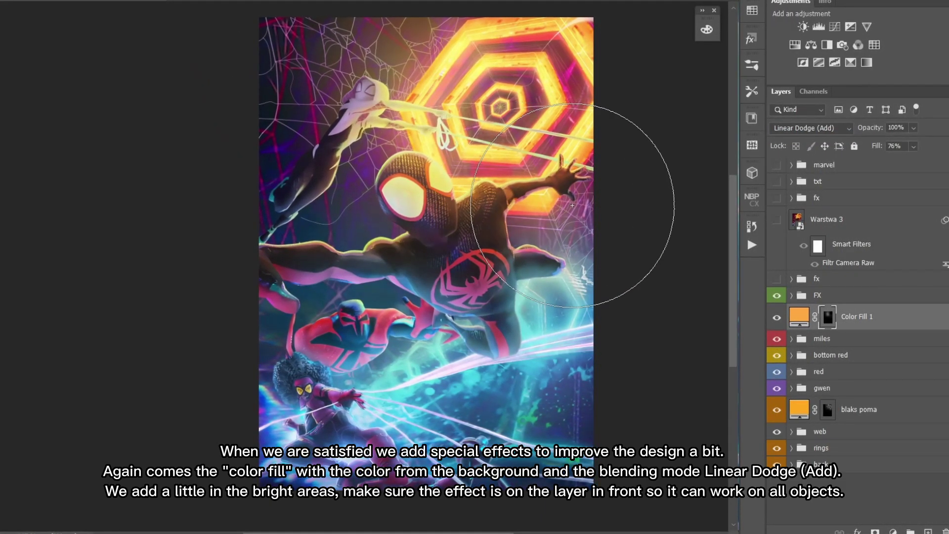
{"action": "scroll", "coordinate": [375, 79], "scroll_direction": "up", "scroll_amount": 1}
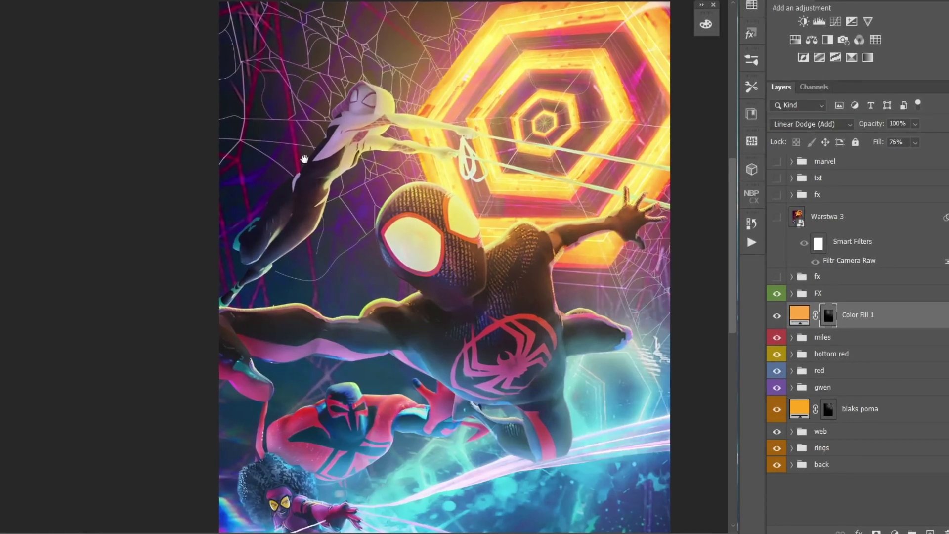
Resize the brush and paint more orange glow over the web and background above Gwen.
{"action": "left_click_drag", "start_coordinate": [304, 159], "coordinate": [276, 229]}
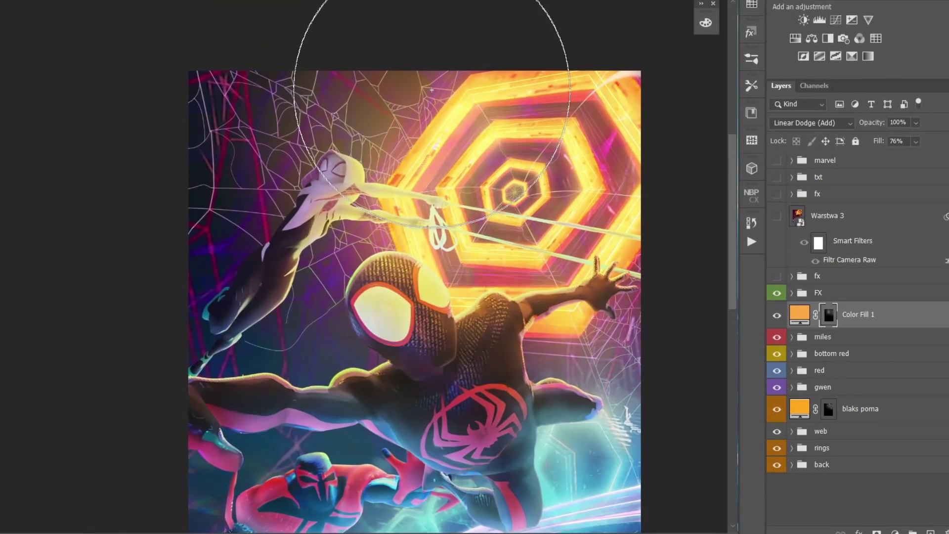
{"action": "key", "text": "bracketleft"}
{"action": "key", "text": "bracketleft"}
{"action": "key", "text": "bracketleft"}
{"action": "key", "text": "bracketleft"}
{"action": "key", "text": "bracketleft"}
{"action": "key", "text": "bracketleft"}
{"action": "key", "text": "bracketright"}
{"action": "key", "text": "bracketright"}
{"action": "key", "text": "bracketright"}
{"action": "key", "text": "bracketright"}
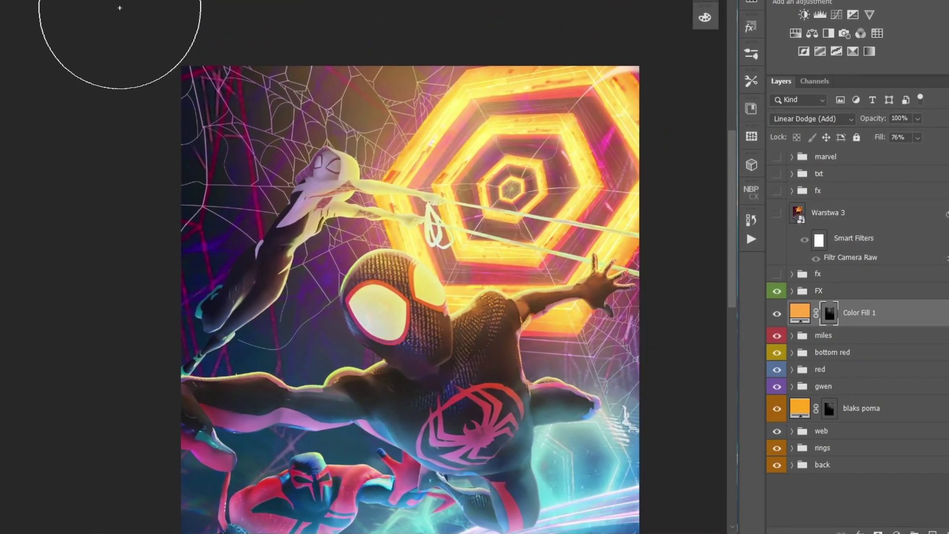
{"action": "scroll", "coordinate": [311, 29], "scroll_direction": "down", "scroll_amount": 1}
{"action": "left_click_drag", "start_coordinate": [407, 127], "coordinate": [409, 103]}
Add a second Solid Color fill above the orange one in a turquoise sampled from the lower background glow.
{"action": "key", "text": "v"}
{"action": "left_click", "coordinate": [898, 532]}
{"action": "left_click", "coordinate": [870, 299]}
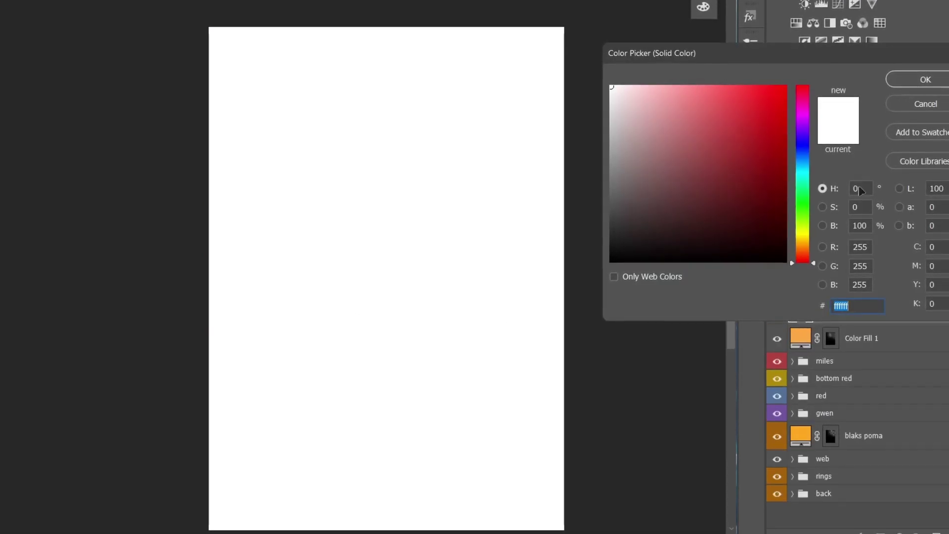
{"action": "key", "text": "Return"}
{"action": "left_click_drag", "start_coordinate": [778, 310], "coordinate": [778, 339]}
{"action": "left_click_drag", "start_coordinate": [426, 378], "coordinate": [474, 231]}
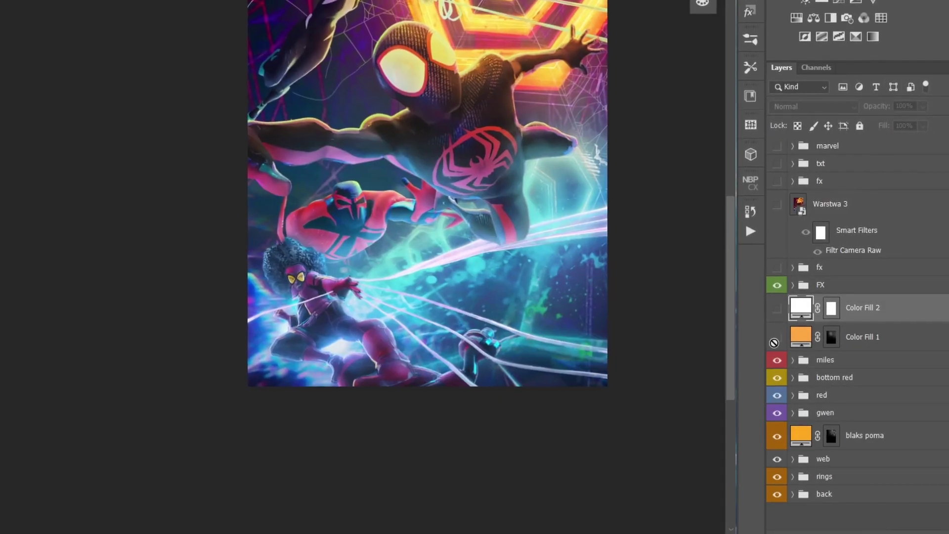
{"action": "left_click", "coordinate": [777, 338]}
{"action": "double_click", "coordinate": [799, 307]}
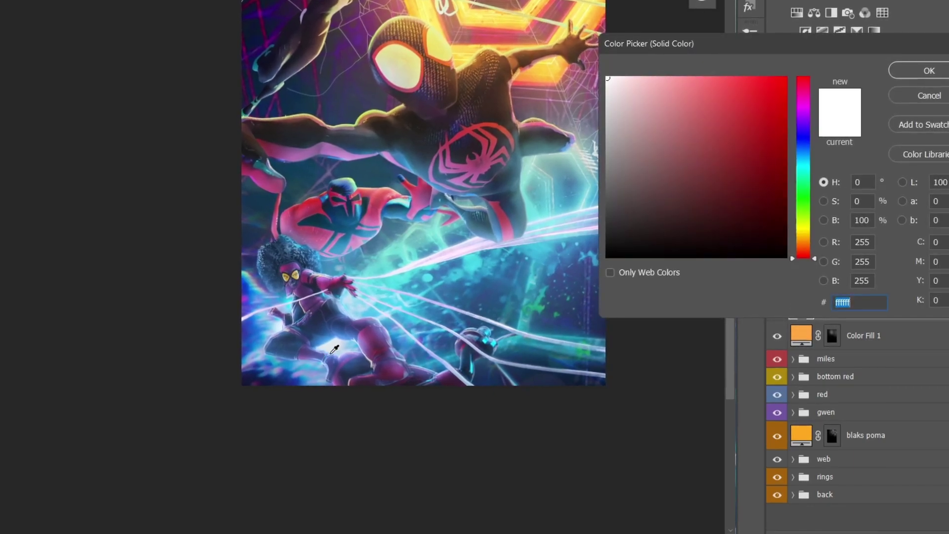
{"action": "left_click", "coordinate": [393, 278]}
{"action": "left_click", "coordinate": [933, 66]}
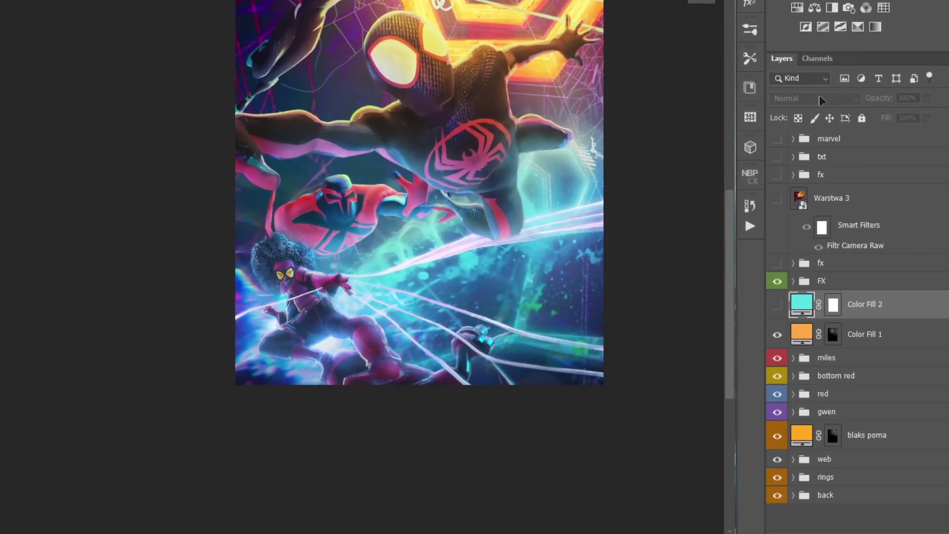
Show the turquoise fill, set its blend mode to Hard Light and invert its layer mask.
{"action": "left_click", "coordinate": [777, 308]}
{"action": "left_click", "coordinate": [814, 98]}
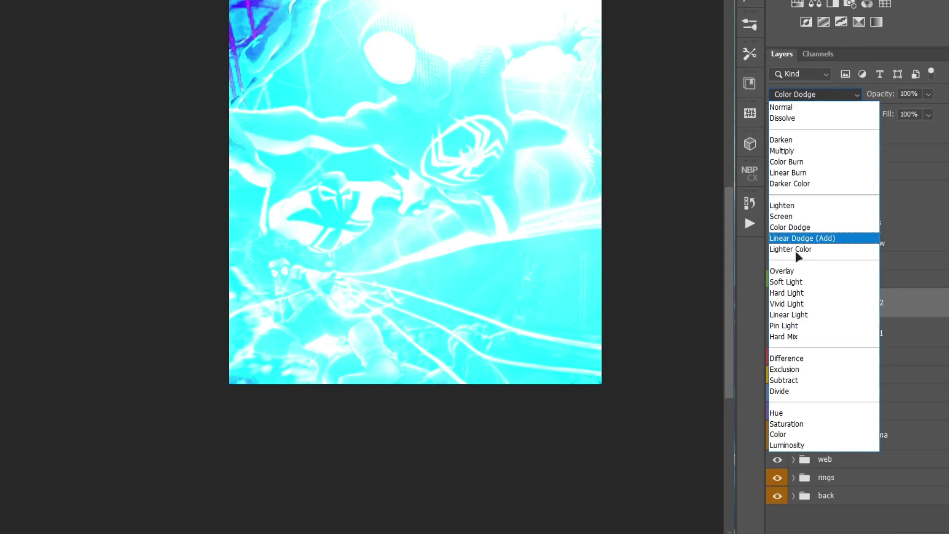
{"action": "left_click", "coordinate": [797, 292]}
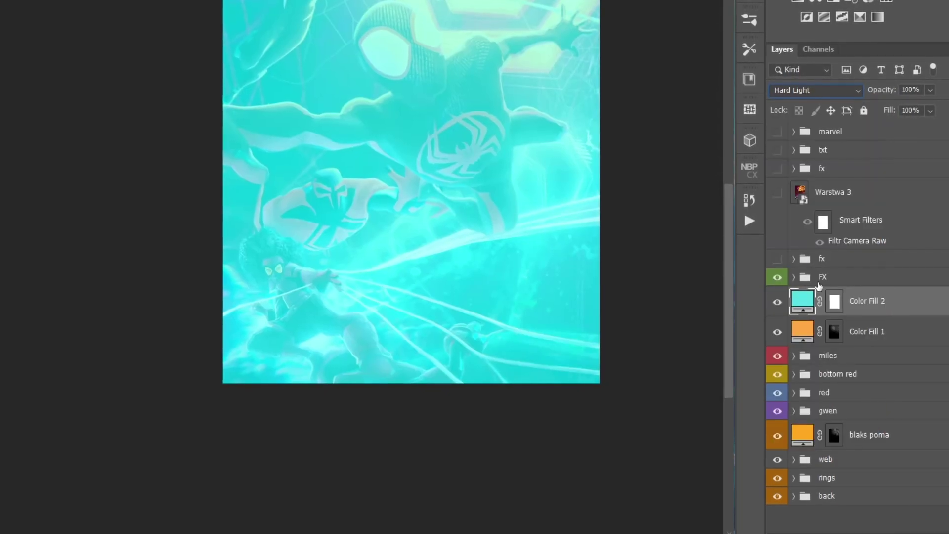
{"action": "left_click", "coordinate": [835, 302]}
{"action": "key", "text": "ctrl+i"}
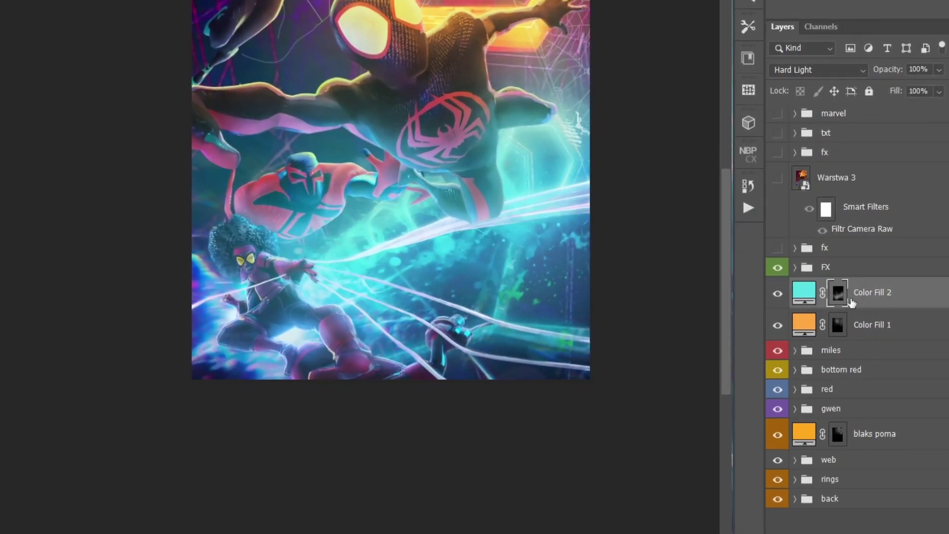
Add a third Solid Color fill above the turquoise one in purple a940c3, sampled from the poster.
{"action": "left_click", "coordinate": [875, 533]}
{"action": "left_click", "coordinate": [915, 283]}
{"action": "left_click", "coordinate": [938, 31]}
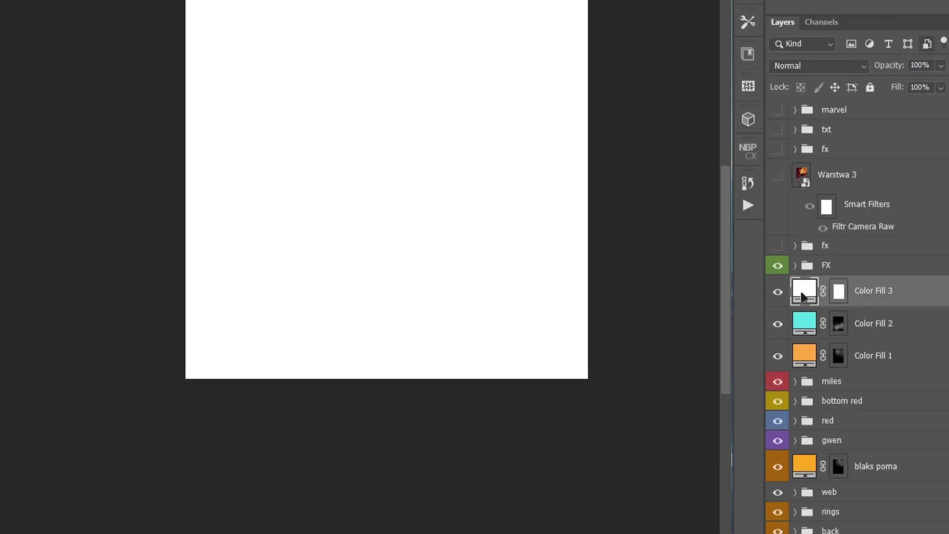
{"action": "left_click", "coordinate": [783, 294]}
{"action": "double_click", "coordinate": [804, 290]}
{"action": "scroll", "coordinate": [347, 198], "scroll_direction": "up", "scroll_amount": 2}
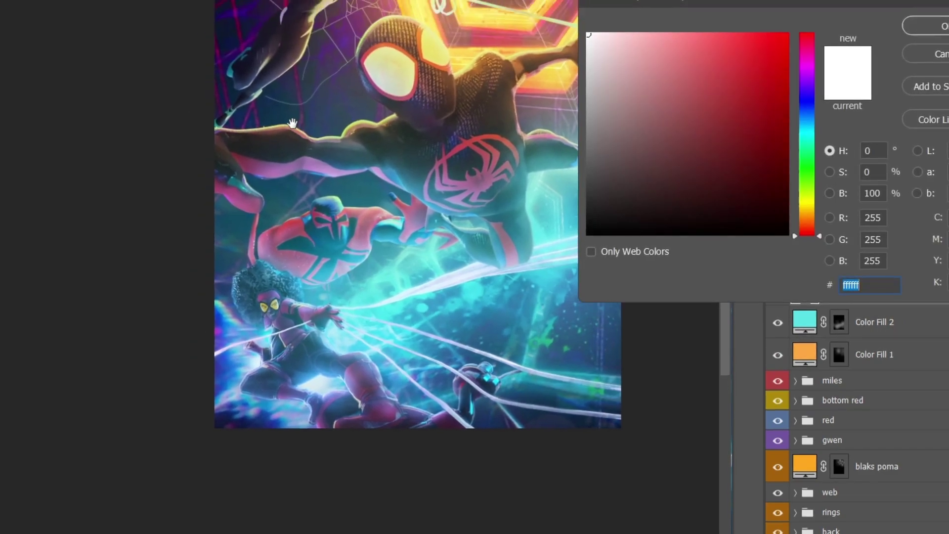
{"action": "left_click", "coordinate": [232, 58]}
{"action": "left_click_drag", "start_coordinate": [227, 64], "coordinate": [223, 340]}
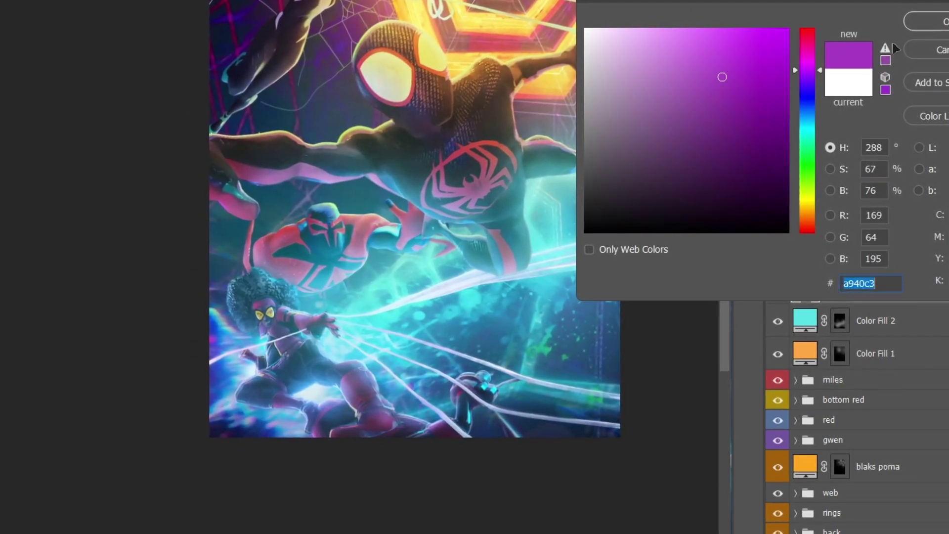
{"action": "left_click", "coordinate": [938, 23]}
Show the purple fill, set its blend mode to Overlay and invert its layer mask.
{"action": "left_click", "coordinate": [779, 289]}
{"action": "left_click", "coordinate": [820, 55]}
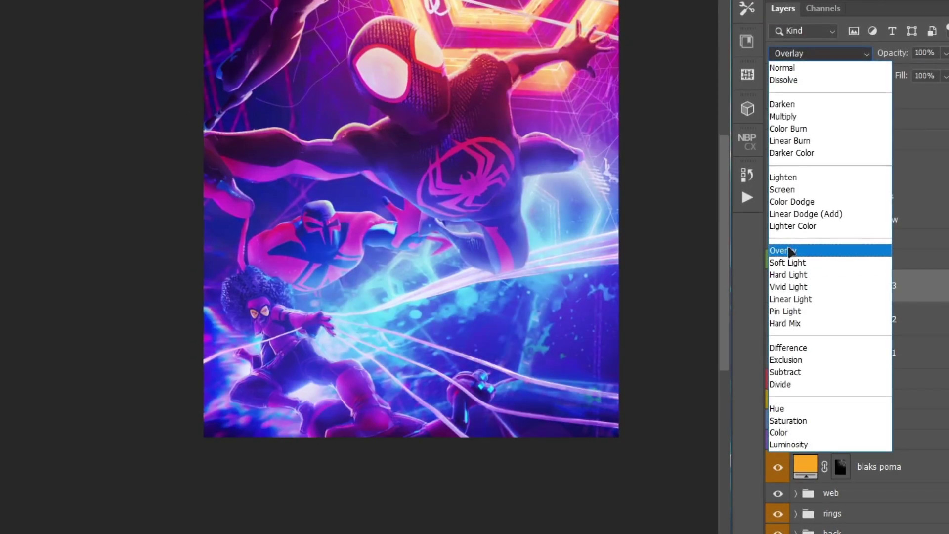
{"action": "left_click", "coordinate": [791, 248]}
{"action": "left_click", "coordinate": [841, 287]}
{"action": "key", "text": "ctrl+i"}
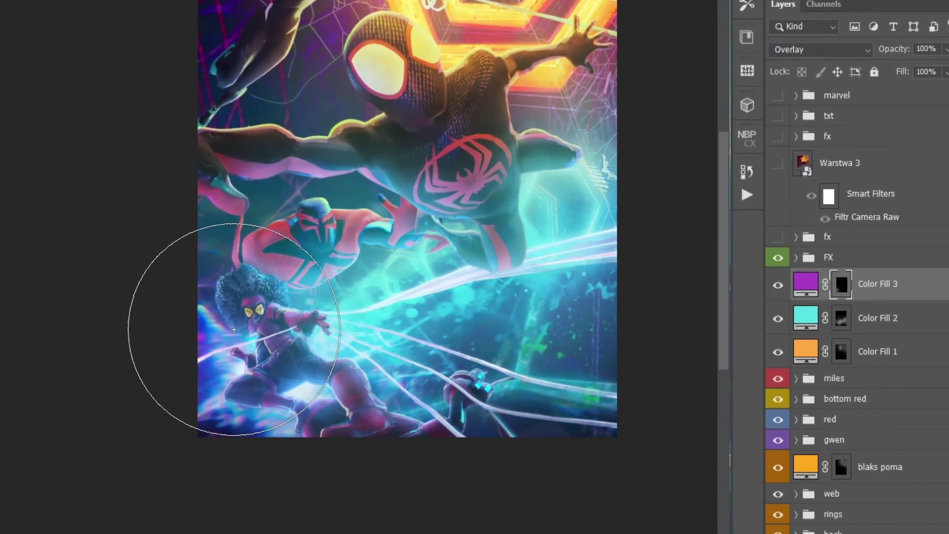
Paint purple glow into the fill's mask around the lower characters, and show the FX group.
{"action": "mouse_move", "coordinate": [551, 423]}
{"action": "left_mouse_down"}
{"action": "mouse_move", "coordinate": [586, 385]}
{"action": "mouse_move", "coordinate": [403, 401]}
{"action": "mouse_move", "coordinate": [231, 239]}
{"action": "left_mouse_up"}
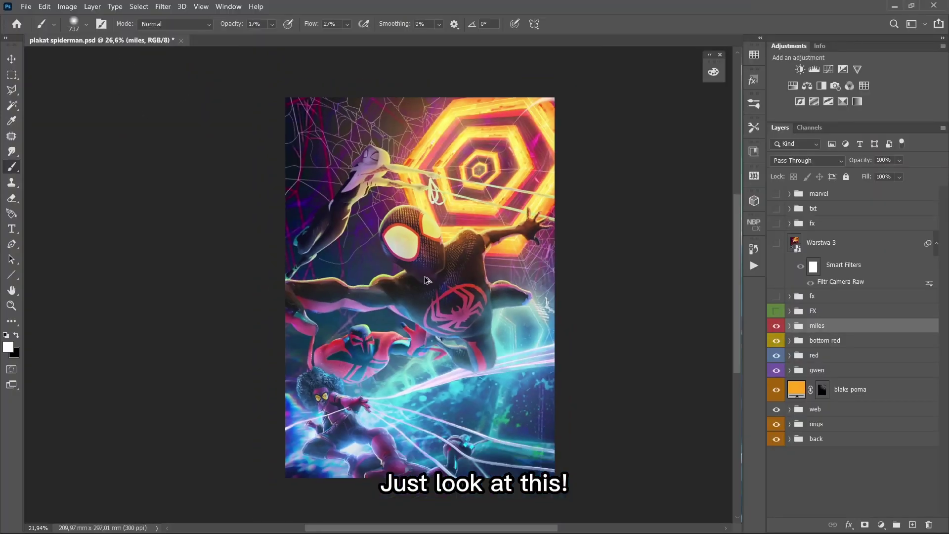
{"action": "left_click", "coordinate": [774, 310]}
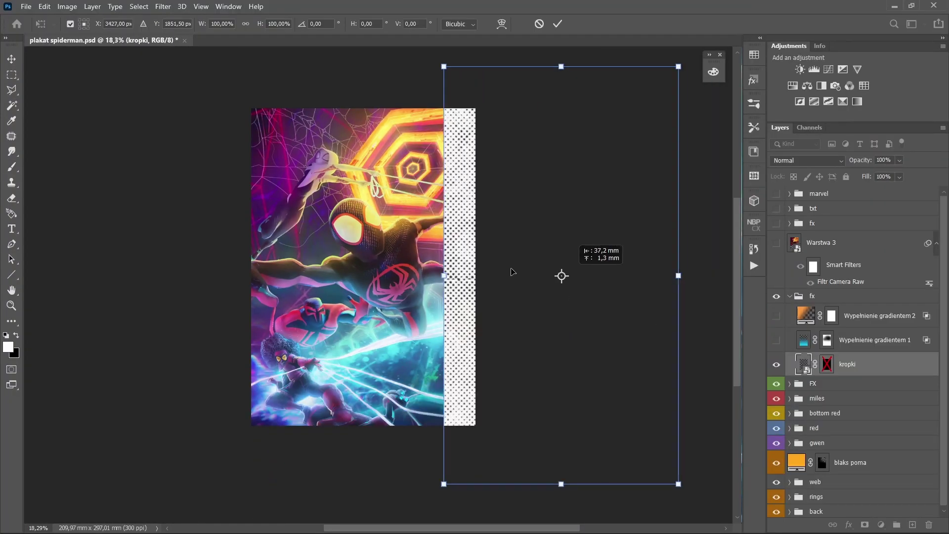
Place the kropki dot pattern over the whole poster and blend it with Divide at 30% opacity.
{"action": "left_click_drag", "start_coordinate": [562, 275], "coordinate": [366, 266]}
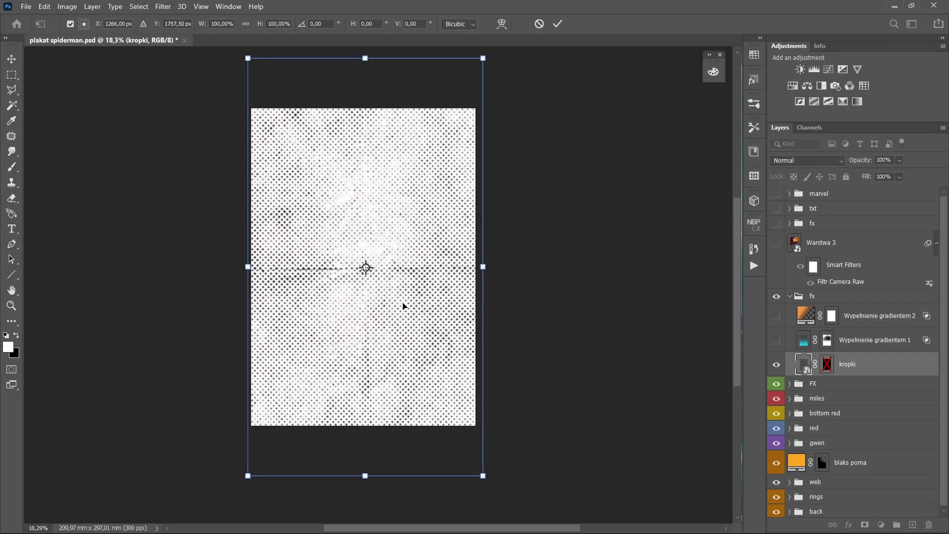
{"action": "key", "text": "Return"}
{"action": "left_click", "coordinate": [808, 160]}
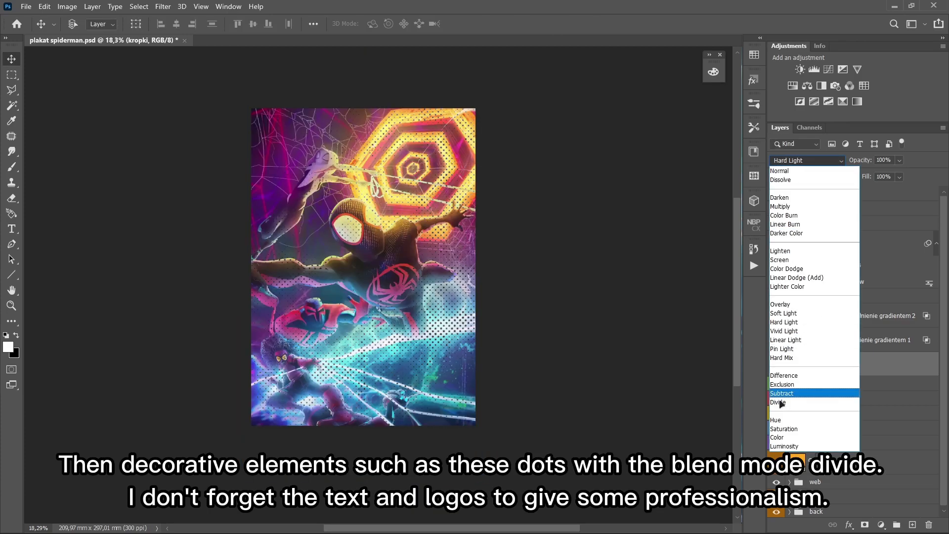
{"action": "left_click", "coordinate": [782, 404]}
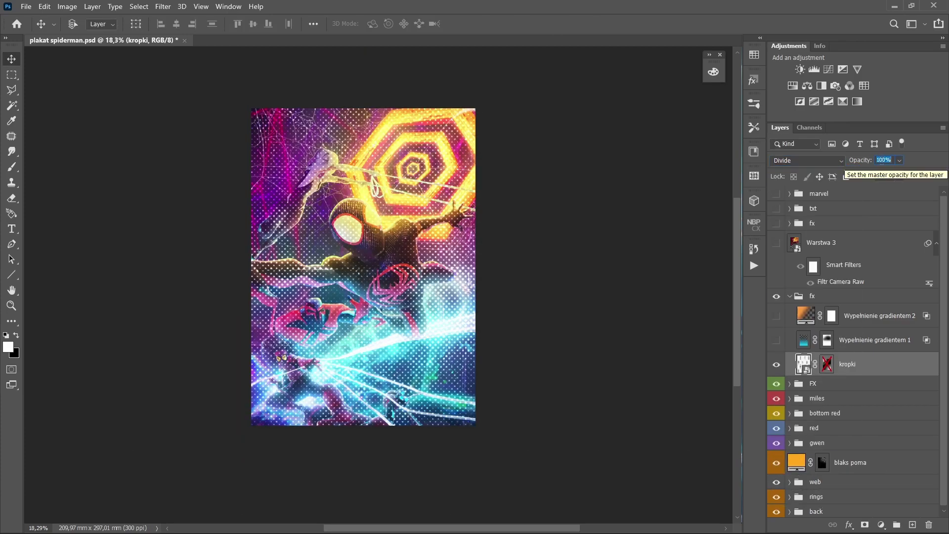
{"action": "key", "text": "Tab"}
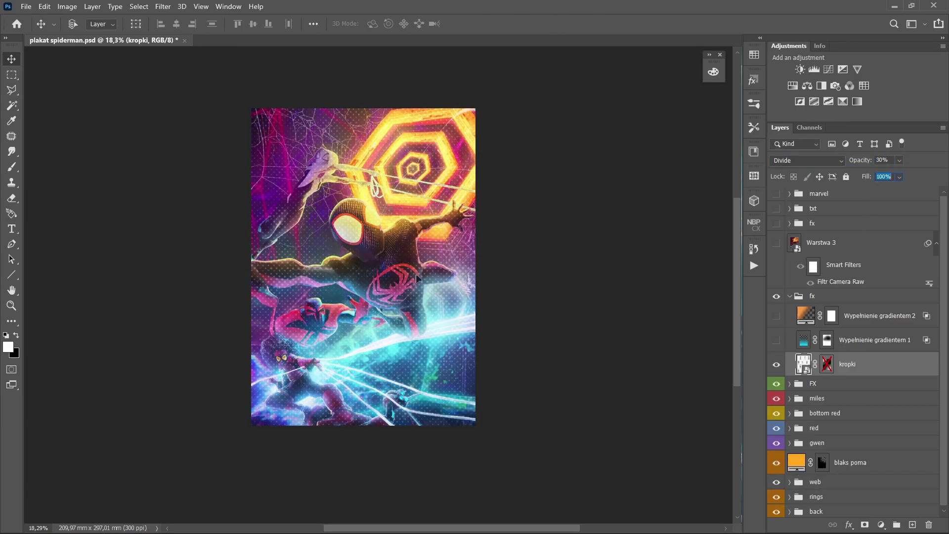
Replace the kropki layer's disabled mask with a new, inverted layer mask.
{"action": "left_click_drag", "start_coordinate": [927, 513], "coordinate": [929, 524]}
{"action": "scroll", "coordinate": [315, 261], "scroll_direction": "up", "scroll_amount": 2}
{"action": "left_click", "coordinate": [865, 525]}
{"action": "key", "text": "ctrl+i"}
Set the brush to 37% opacity and 32% flow and paint dots back in along the poster's edges with a large size.
{"action": "key", "text": "b"}
{"action": "left_click", "coordinate": [86, 24]}
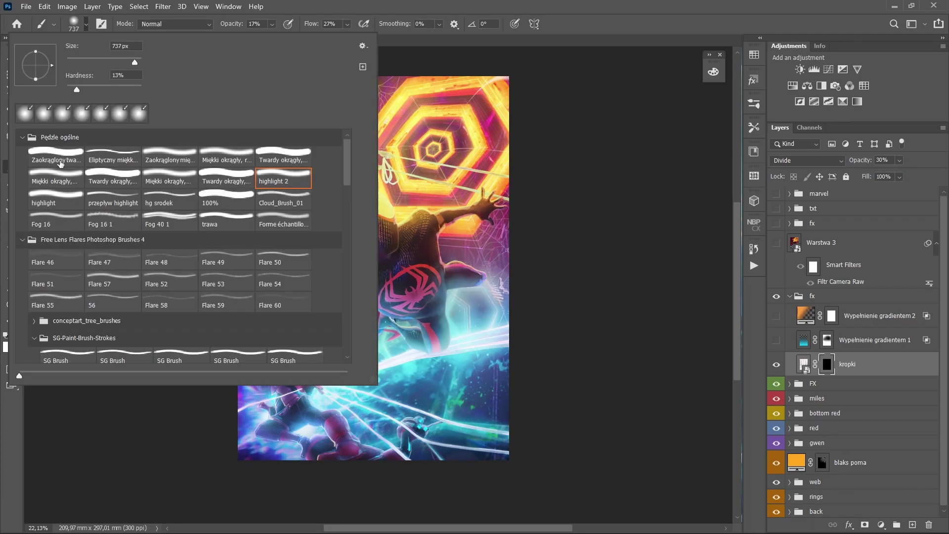
{"action": "left_click_drag", "start_coordinate": [227, 28], "coordinate": [231, 28]}
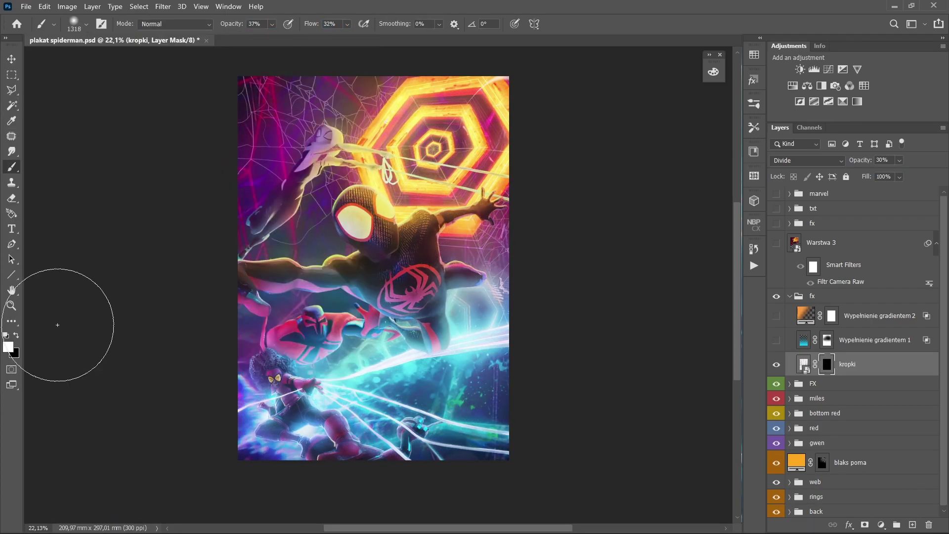
{"action": "left_click_drag", "start_coordinate": [244, 85], "coordinate": [243, 113]}
{"action": "mouse_move", "coordinate": [243, 113]}
{"action": "left_mouse_down"}
{"action": "mouse_move", "coordinate": [275, 129]}
{"action": "mouse_move", "coordinate": [323, 224]}
{"action": "left_mouse_up"}
{"action": "scroll", "coordinate": [272, 309], "scroll_direction": "down", "scroll_amount": 1}
{"action": "left_click_drag", "start_coordinate": [317, 306], "coordinate": [364, 306]}
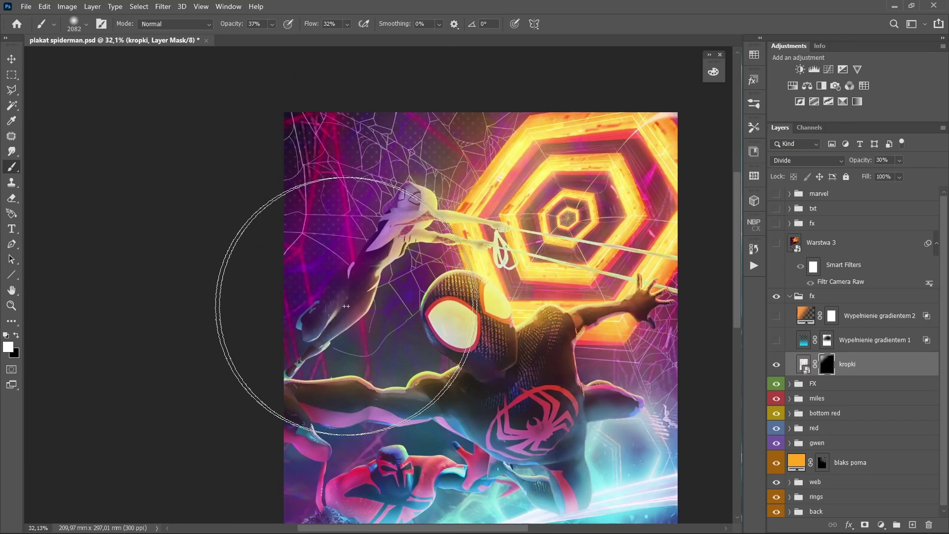
Show the remaining layers of the SPIDER-MAN title and the ACROSS THE SPIDER-VERSE subtitle.
{"action": "scroll", "coordinate": [364, 306], "scroll_direction": "down", "scroll_amount": 5}
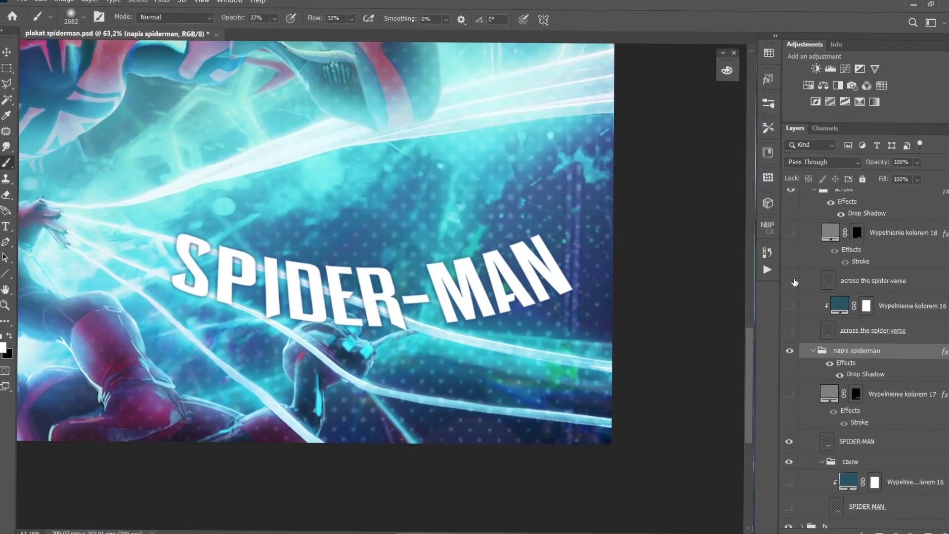
{"action": "left_click_drag", "start_coordinate": [793, 281], "coordinate": [785, 457]}
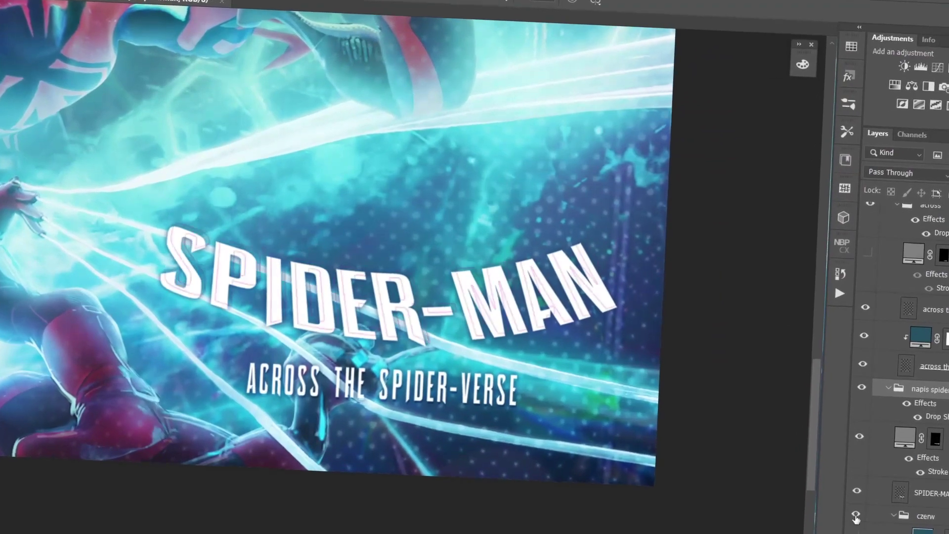
{"action": "left_click_drag", "start_coordinate": [854, 511], "coordinate": [853, 533]}
{"action": "scroll", "coordinate": [885, 396], "scroll_direction": "up", "scroll_amount": 3}
{"action": "left_click", "coordinate": [862, 358]}
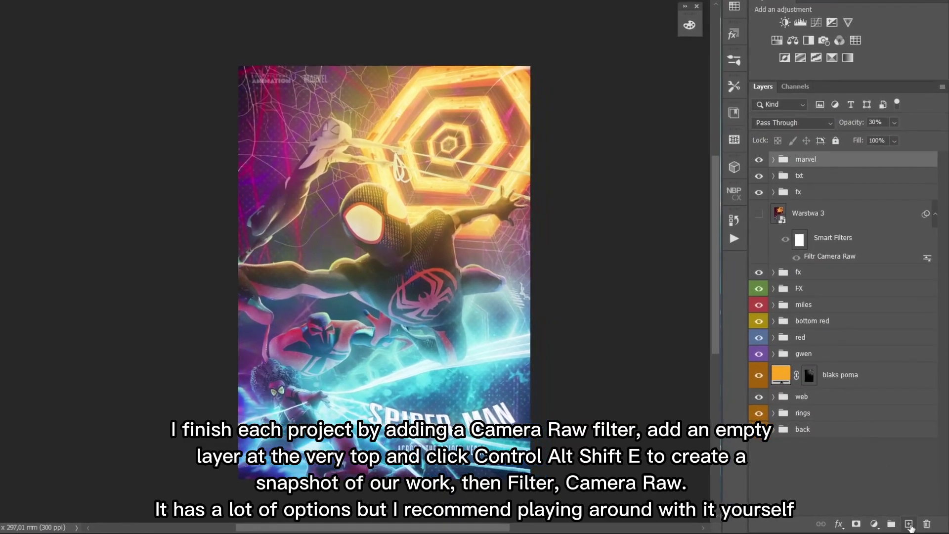
Add an empty layer at the very top of the stack and stamp all visible layers into it.
{"action": "left_click", "coordinate": [909, 524]}
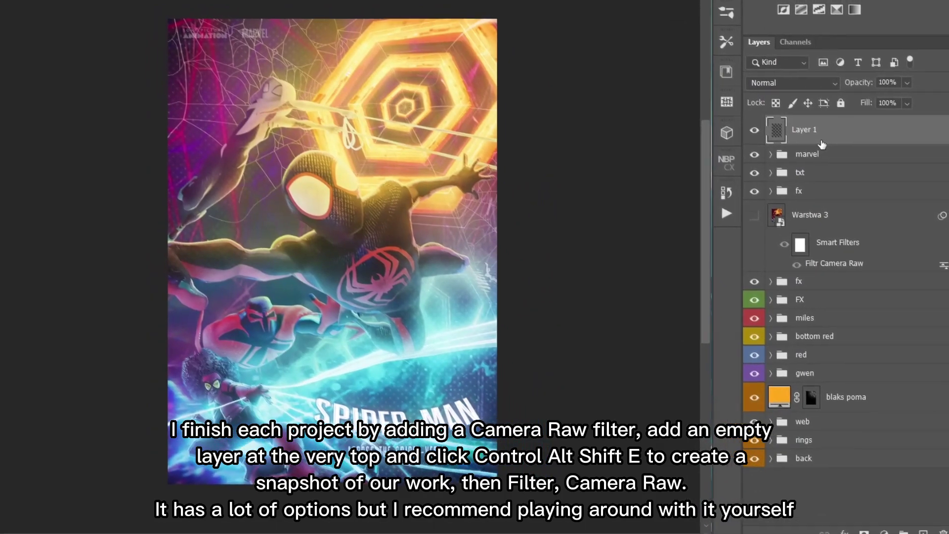
{"action": "key", "text": "ctrl+alt+shift+e"}
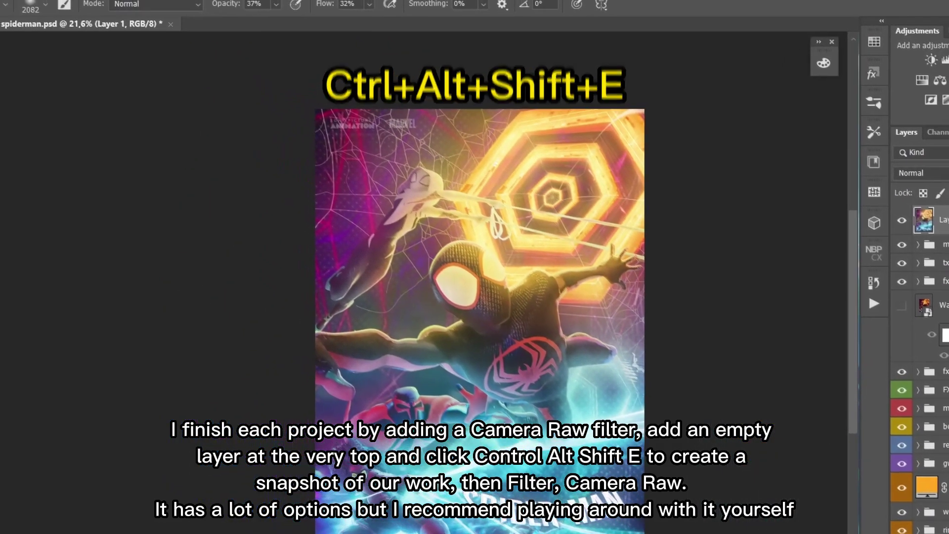
Open the Camera Raw Filter on the stamped layer with a side-by-side before/after comparison.
{"action": "left_click", "coordinate": [241, 9]}
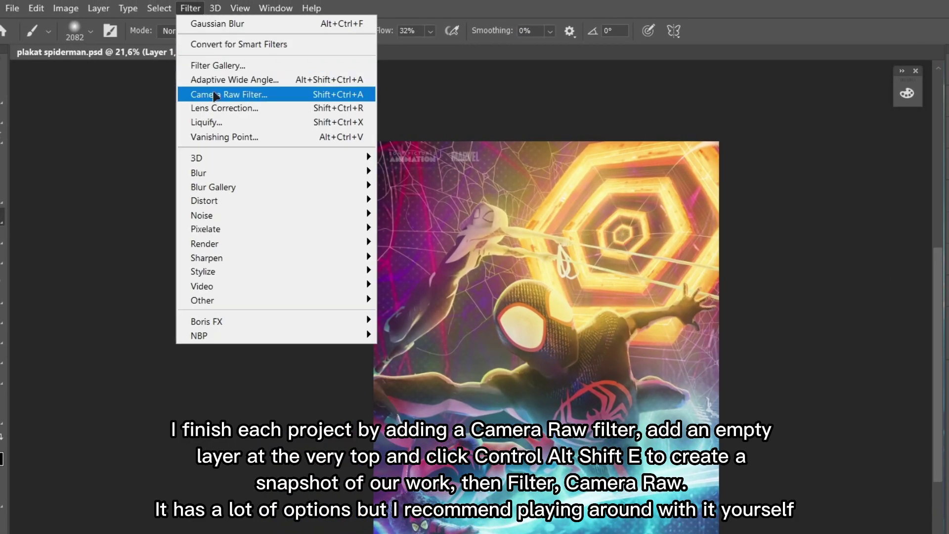
{"action": "left_click", "coordinate": [216, 96]}
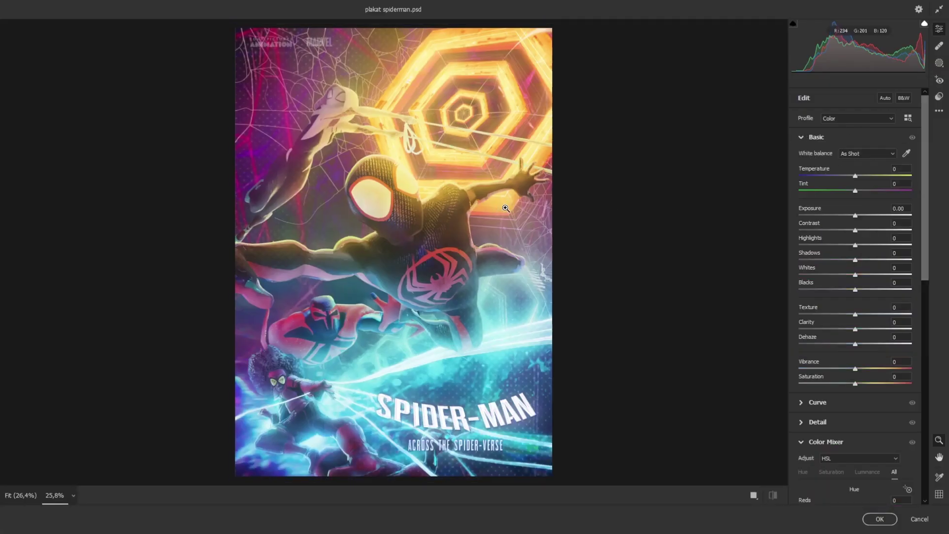
{"action": "left_click", "coordinate": [755, 496]}
Set the basic adjustments to Temperature +13, Exposure -1.00, Contrast +27, Texture +17 and Vibrance +12.
{"action": "mouse_move", "coordinate": [856, 176]}
{"action": "left_mouse_down"}
{"action": "mouse_move", "coordinate": [877, 179]}
{"action": "mouse_move", "coordinate": [855, 177]}
{"action": "left_mouse_up"}
{"action": "left_click_drag", "start_coordinate": [856, 216], "coordinate": [847, 215]}
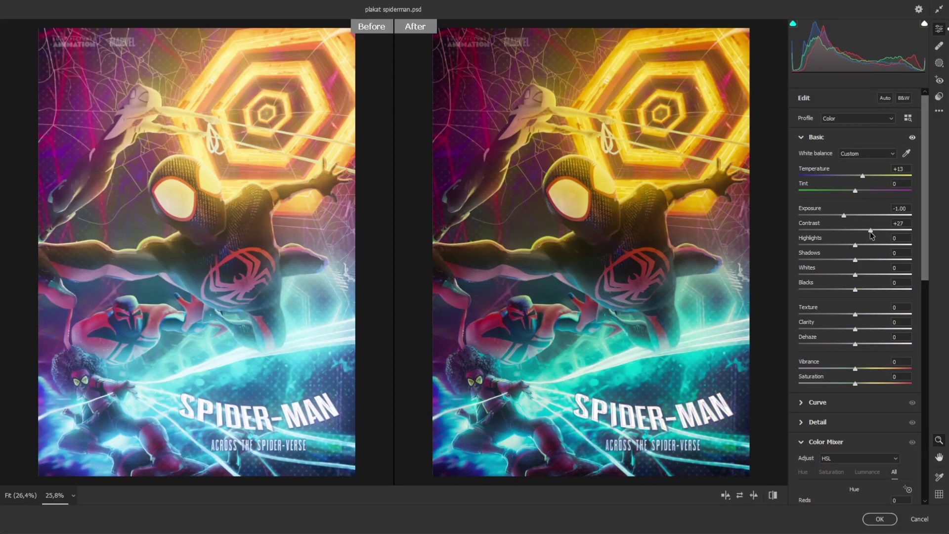
{"action": "left_click_drag", "start_coordinate": [844, 267], "coordinate": [869, 268]}
{"action": "left_click_drag", "start_coordinate": [856, 315], "coordinate": [861, 316]}
{"action": "left_click_drag", "start_coordinate": [856, 368], "coordinate": [863, 369]}
Shift the Reds hue in the Color Mixer to about -58.
{"action": "scroll", "coordinate": [860, 346], "scroll_direction": "down", "scroll_amount": 5}
{"action": "left_click_drag", "start_coordinate": [855, 294], "coordinate": [831, 296]}
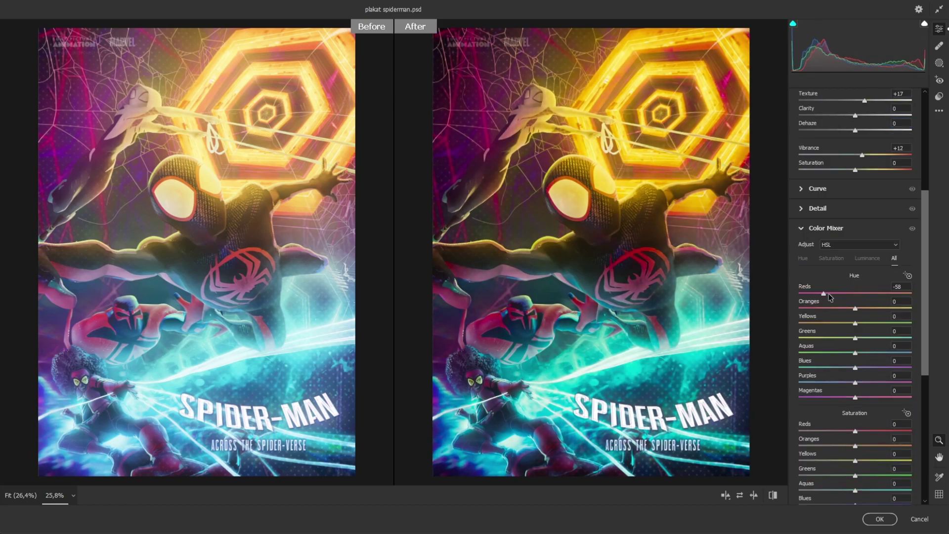